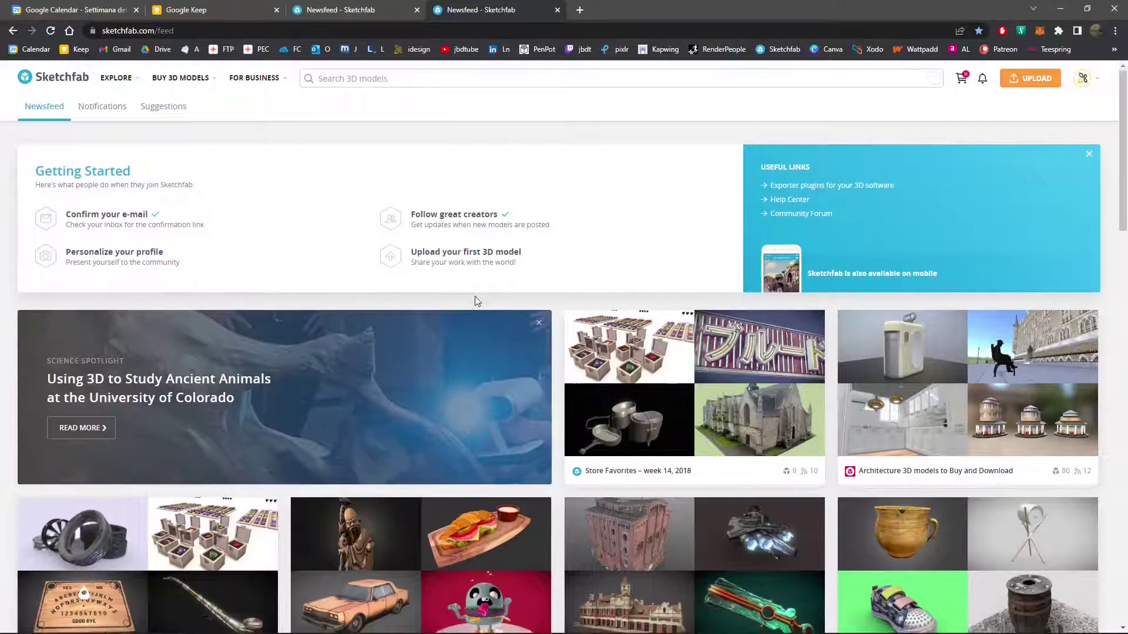
Step: Filter Sketchfab's Explore page to downloadable models and scroll through this week's most-liked grid
scroll(475, 296, "down", 4)
scroll(463, 297, "up", 4)
mouse_move(116, 78)
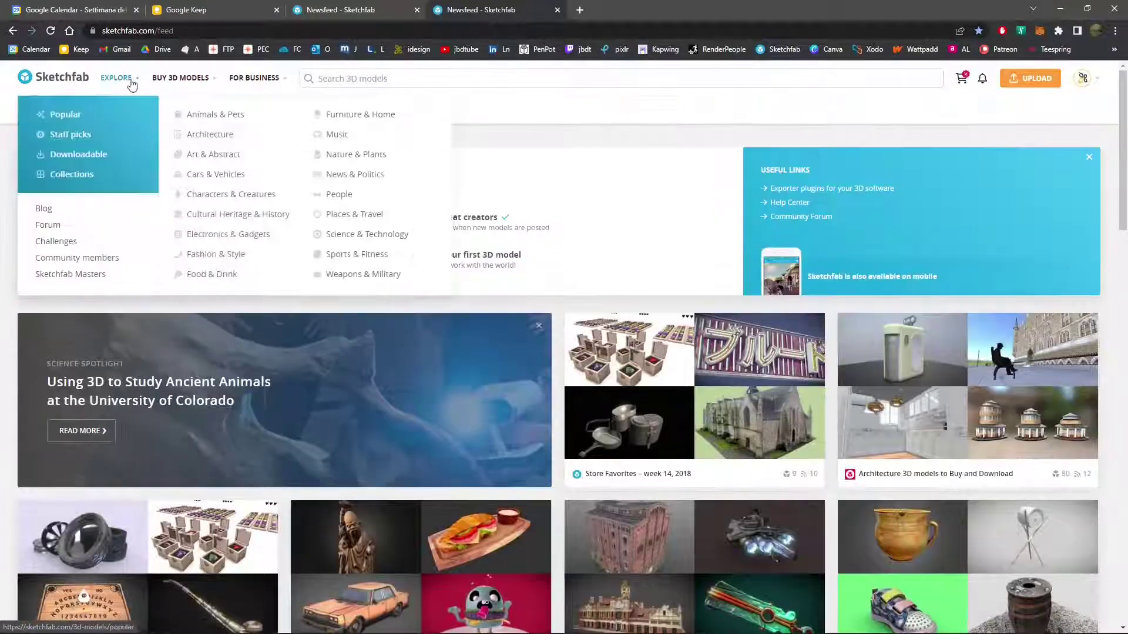
left_click(91, 165)
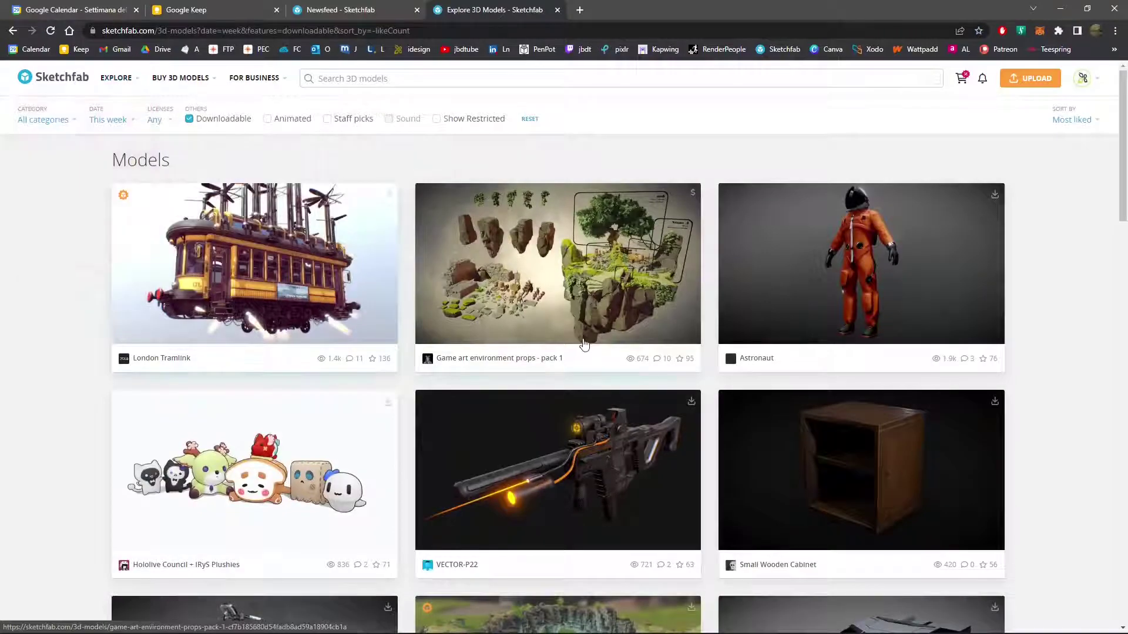
scroll(635, 347, "down", 3)
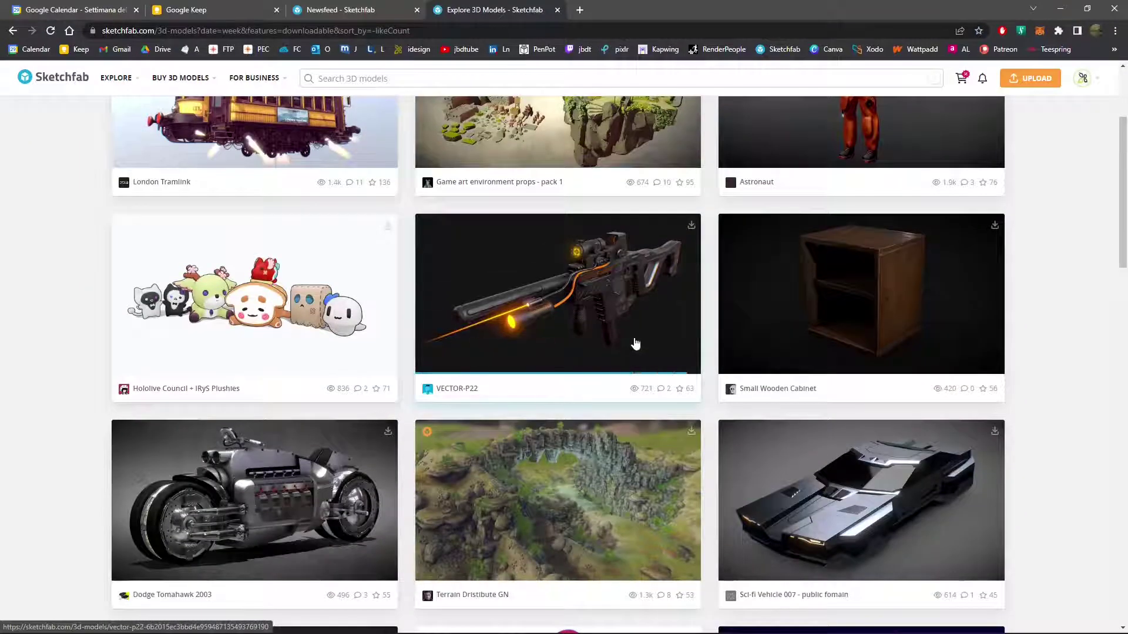
scroll(623, 349, "down", 3)
scroll(610, 351, "down", 1)
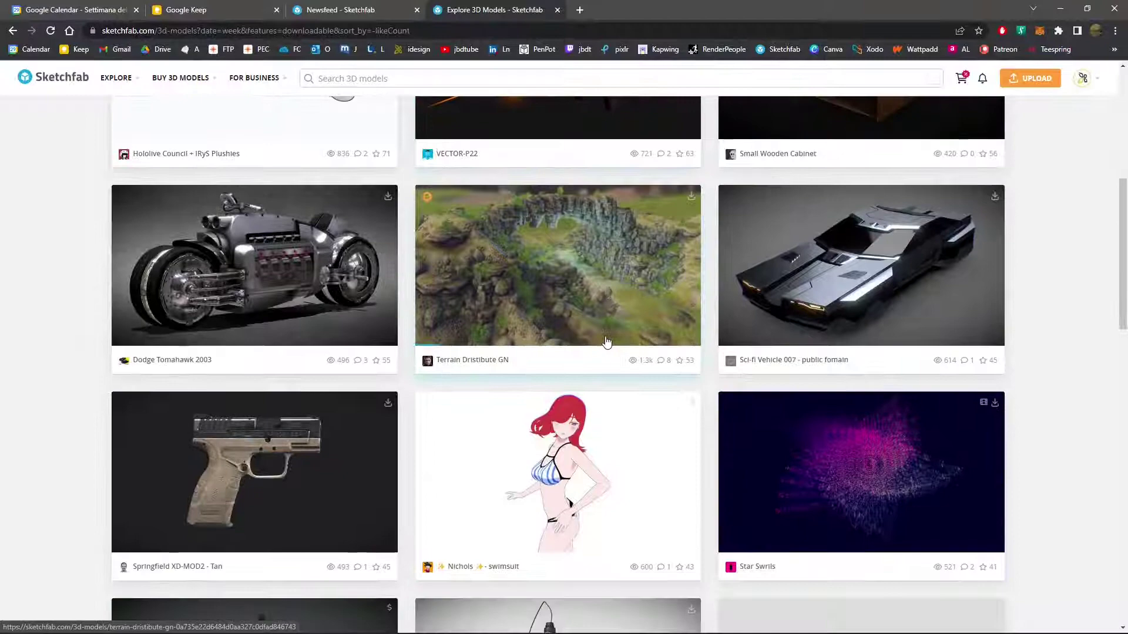
scroll(556, 383, "down", 2)
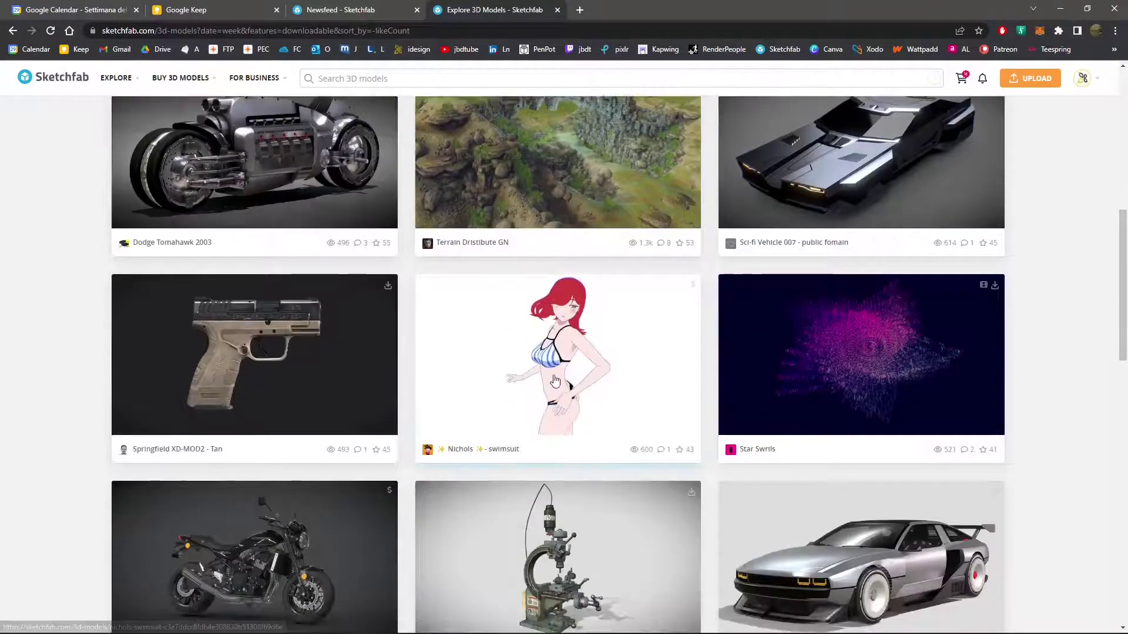
scroll(554, 381, "down", 6)
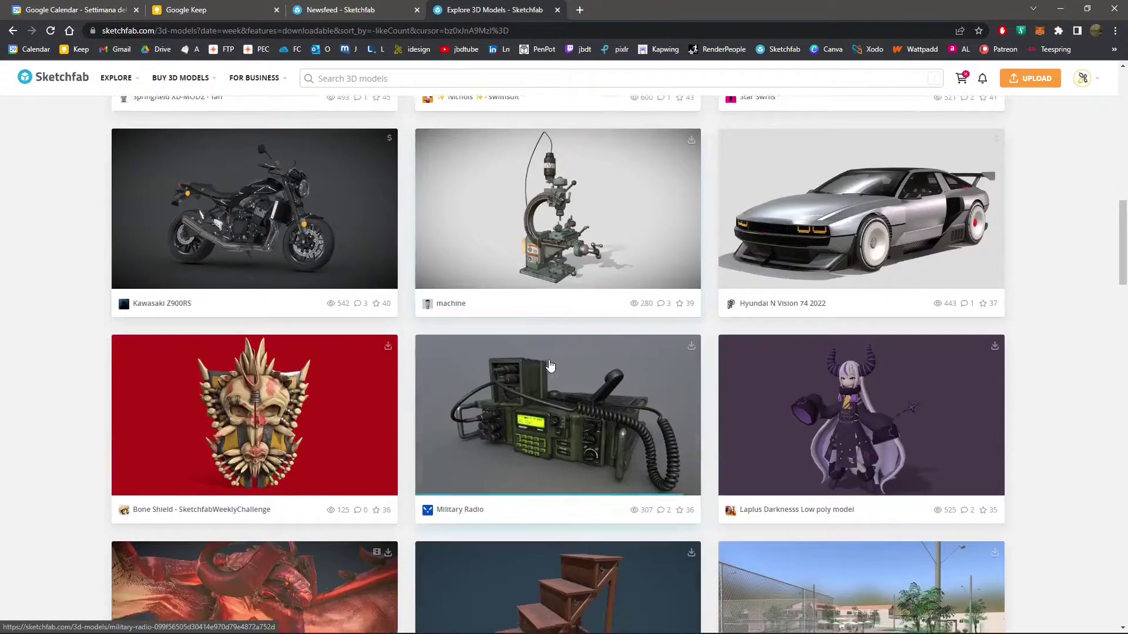
scroll(546, 402, "up", 15)
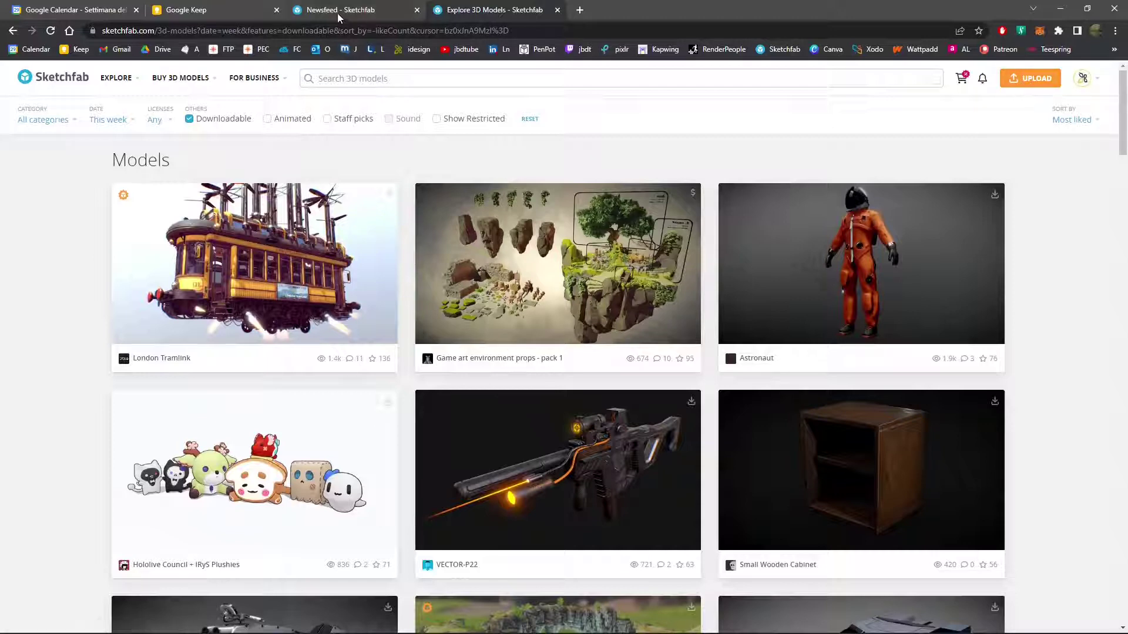
Step: Move the upload page's tab after Explore, then open and dismiss the model file picker twice
left_click_drag(337, 13, 480, 12)
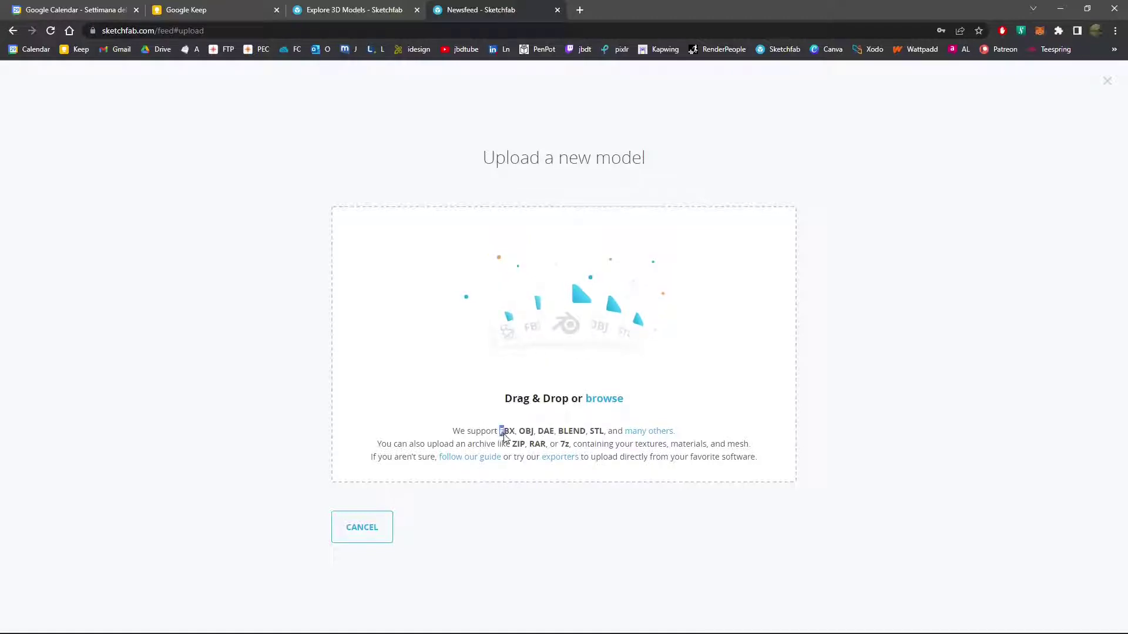
left_click_drag(503, 435, 510, 436)
left_click(527, 434)
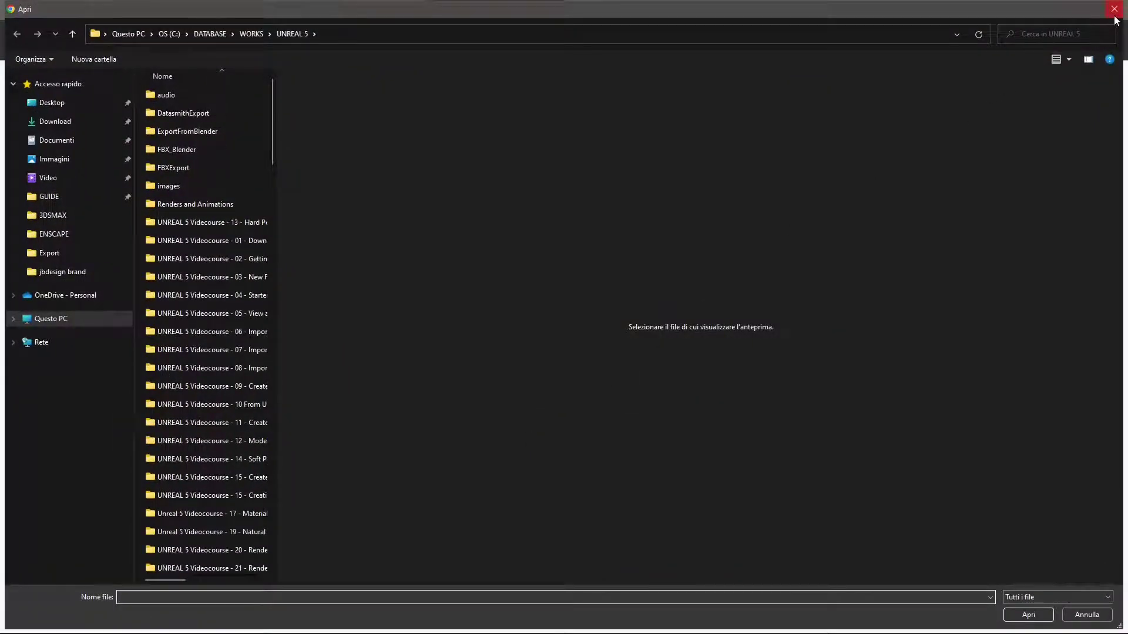
left_click(1114, 16)
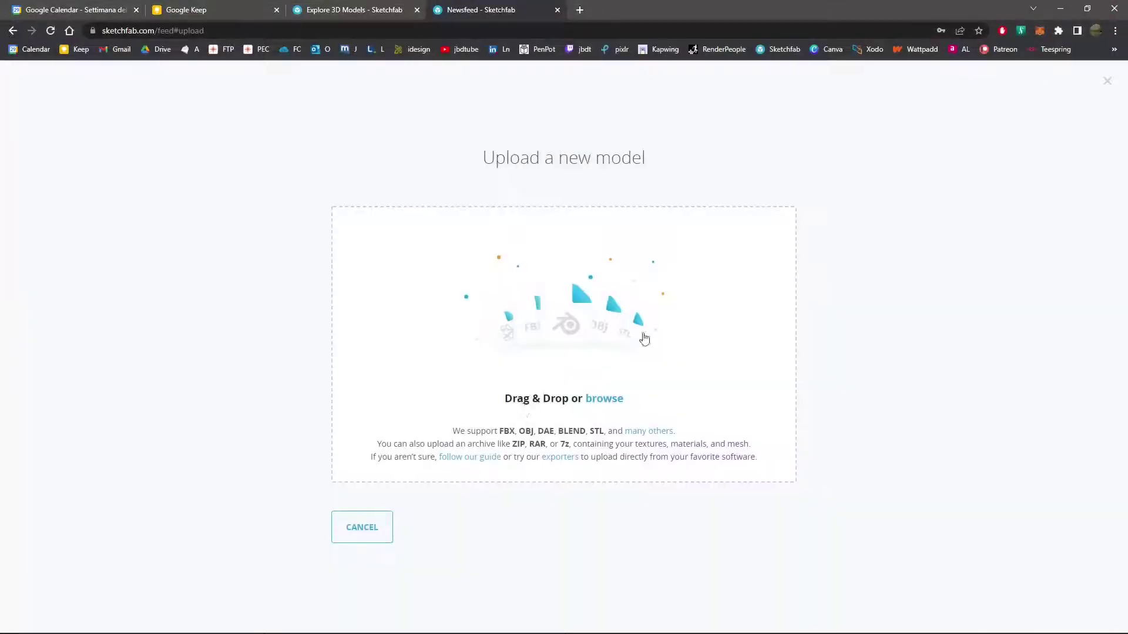
left_click(567, 433)
left_click(1114, 9)
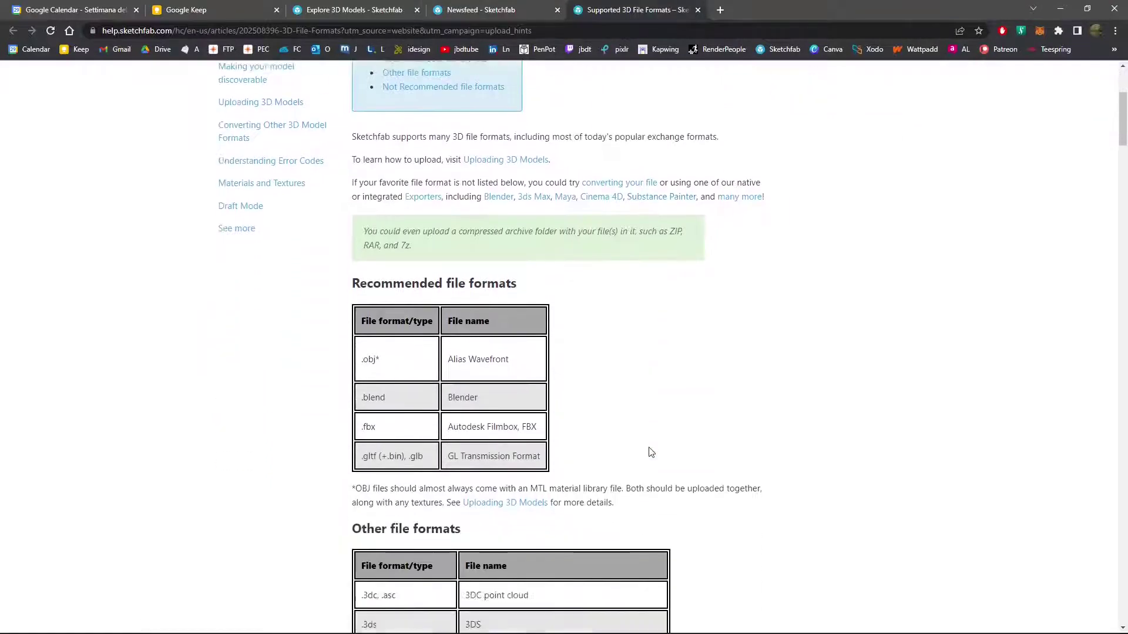
scroll(557, 393, "down", 2)
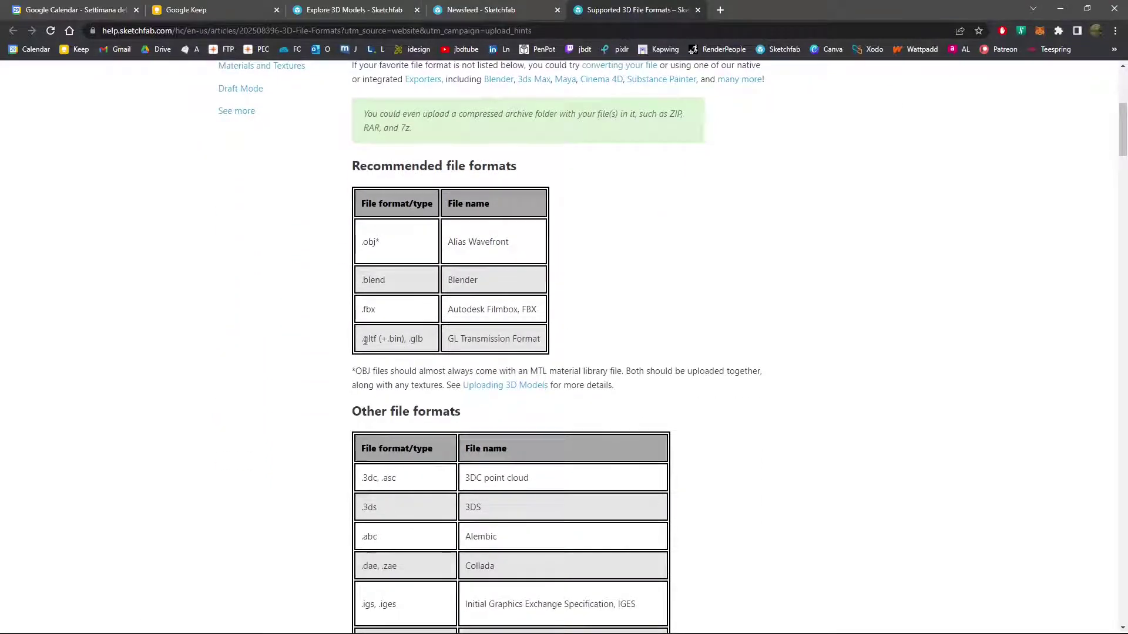
left_click_drag(361, 344, 432, 346)
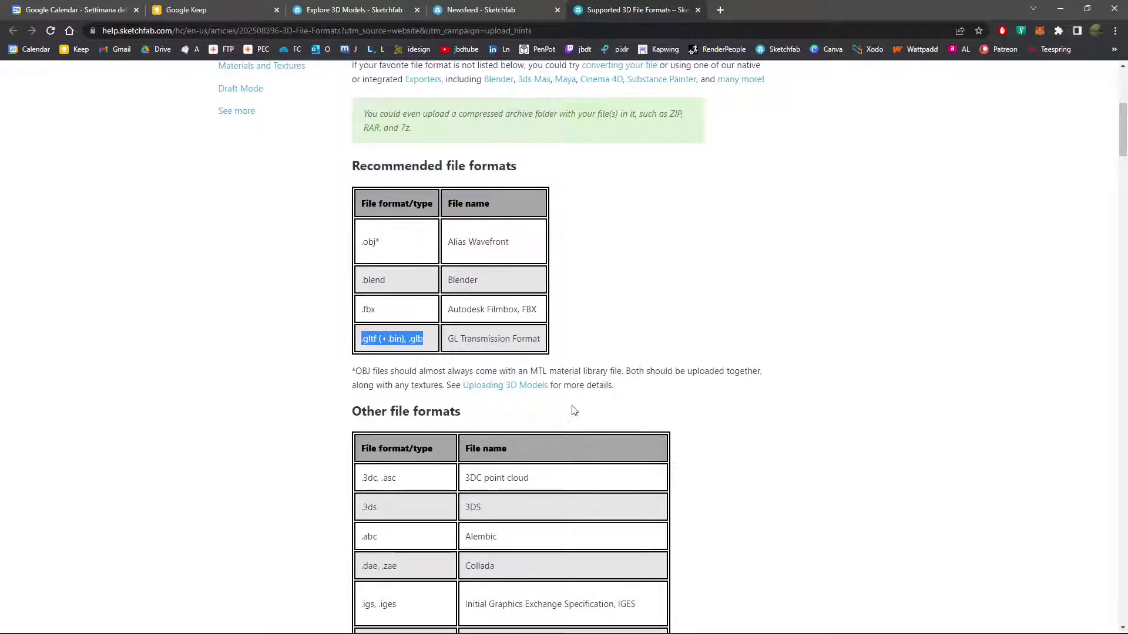
scroll(567, 404, "down", 3)
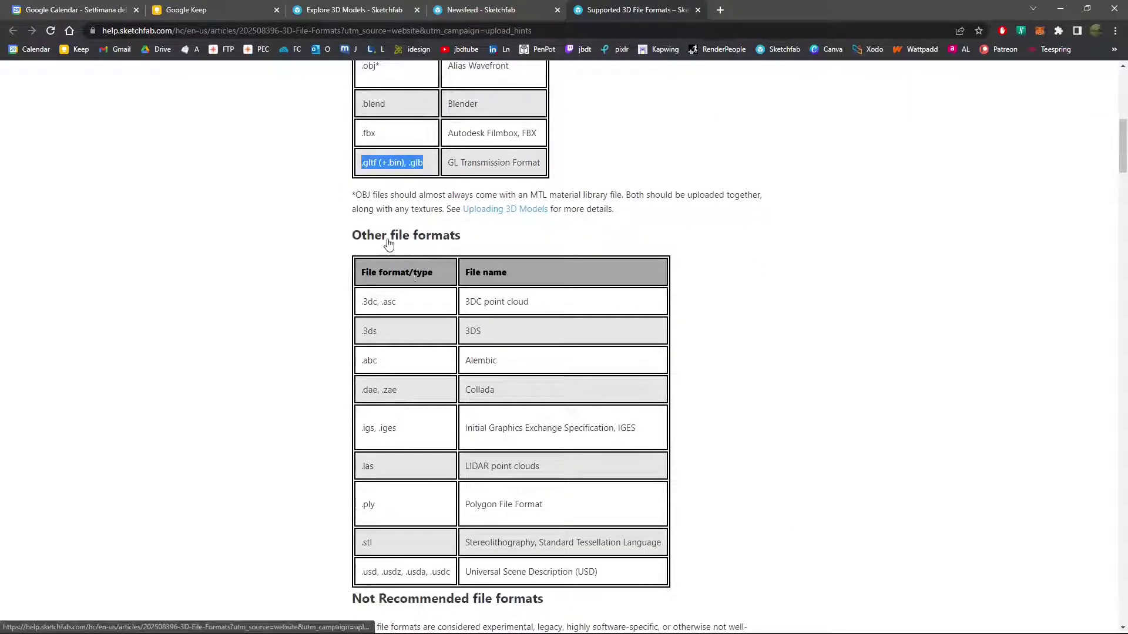
double_click(372, 332)
scroll(392, 405, "down", 1)
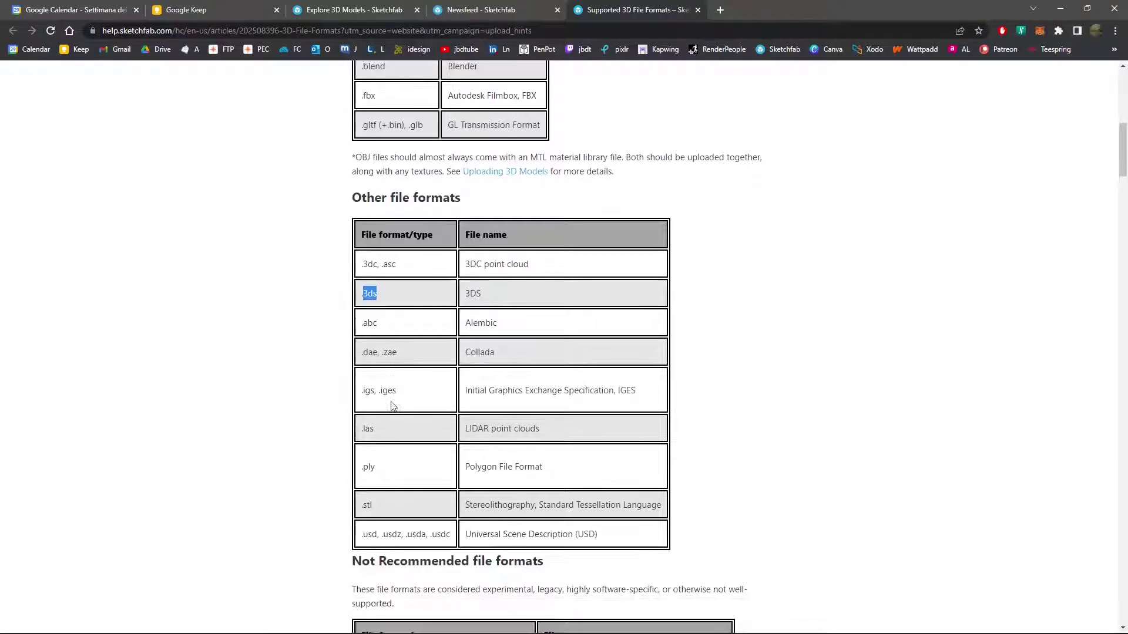
double_click(368, 310)
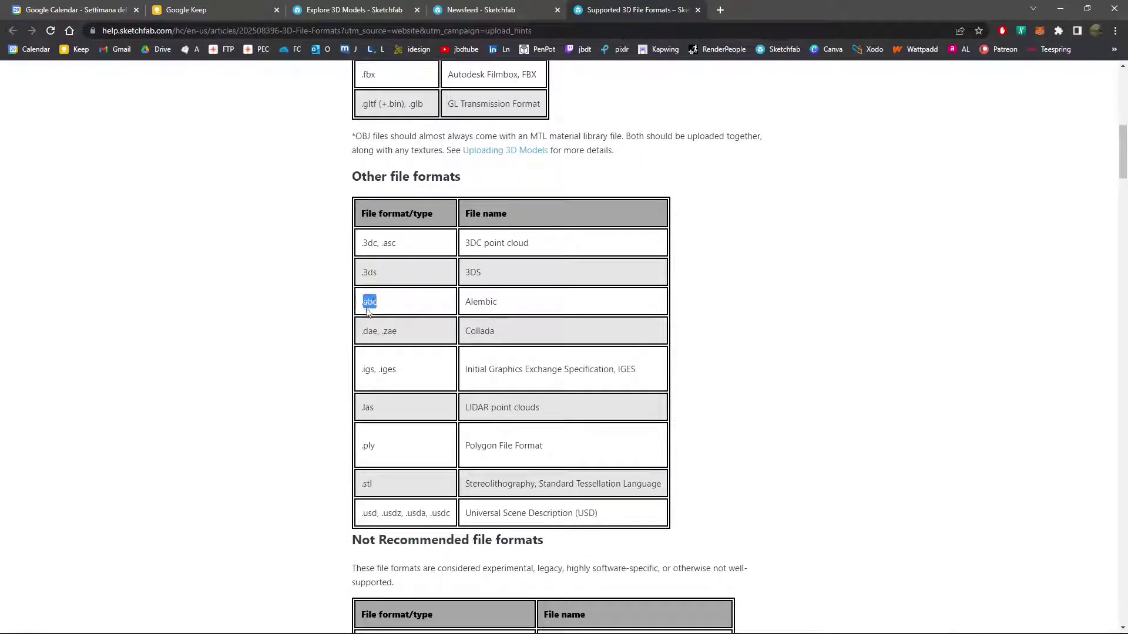
double_click(391, 332)
left_click(470, 336)
double_click(370, 332)
scroll(397, 394, "down", 1)
scroll(398, 393, "down", 8)
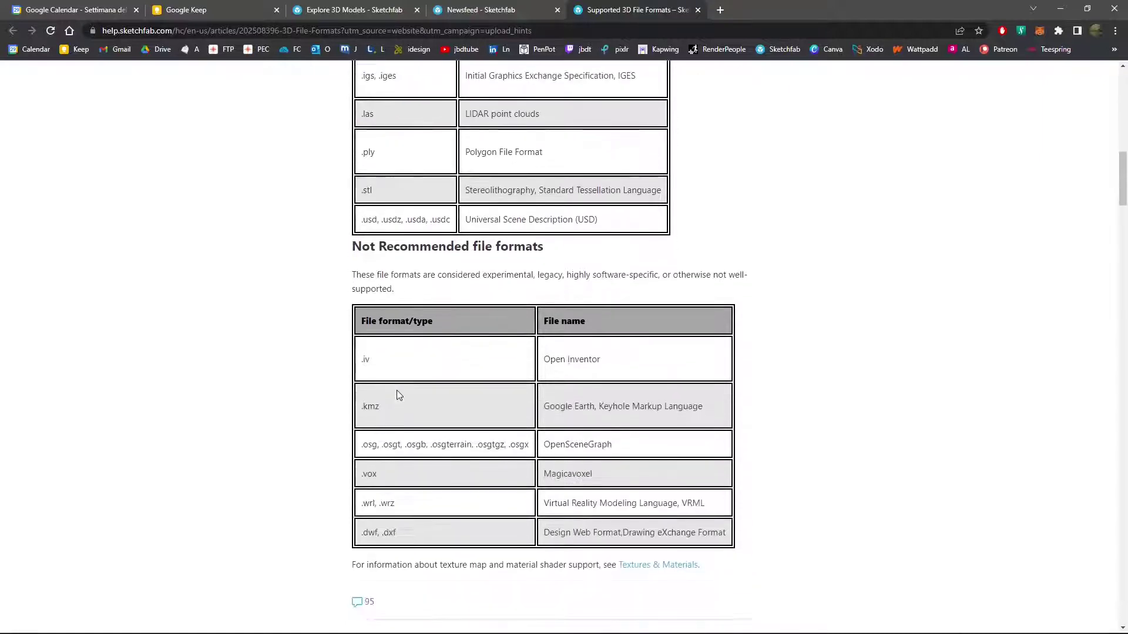
scroll(398, 394, "up", 1)
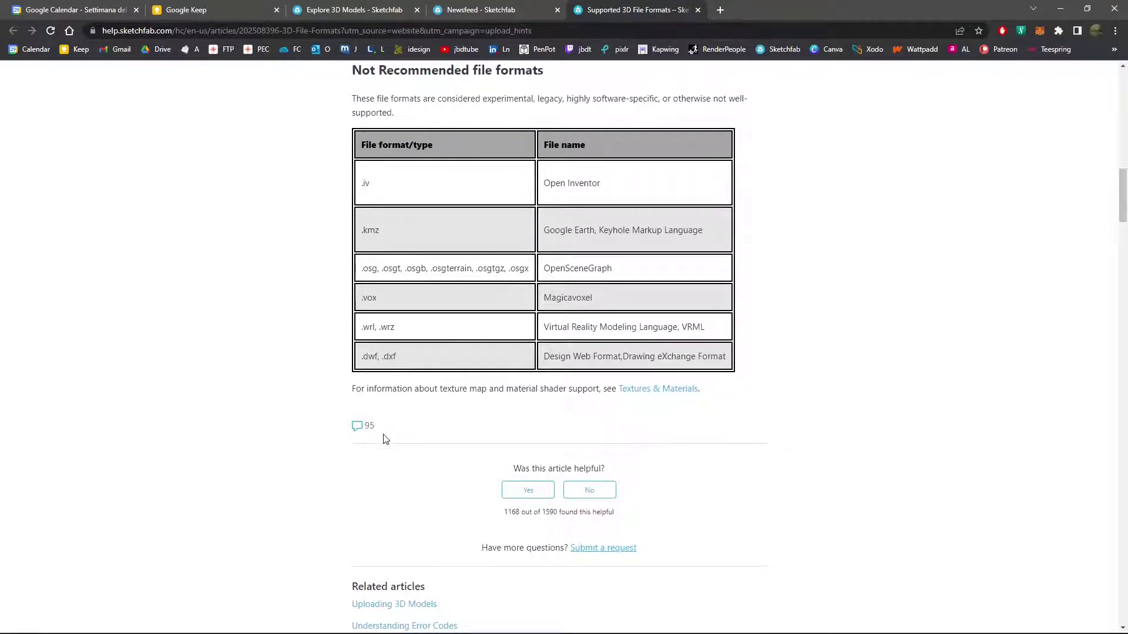
scroll(384, 440, "up", 2)
scroll(384, 438, "down", 4)
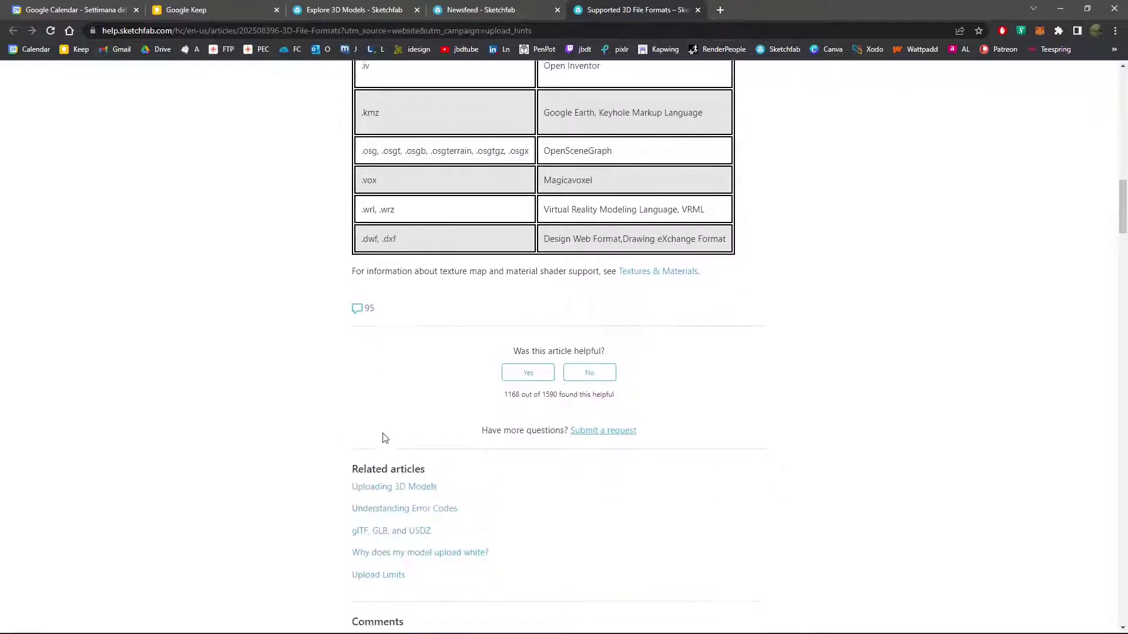
scroll(385, 438, "up", 9)
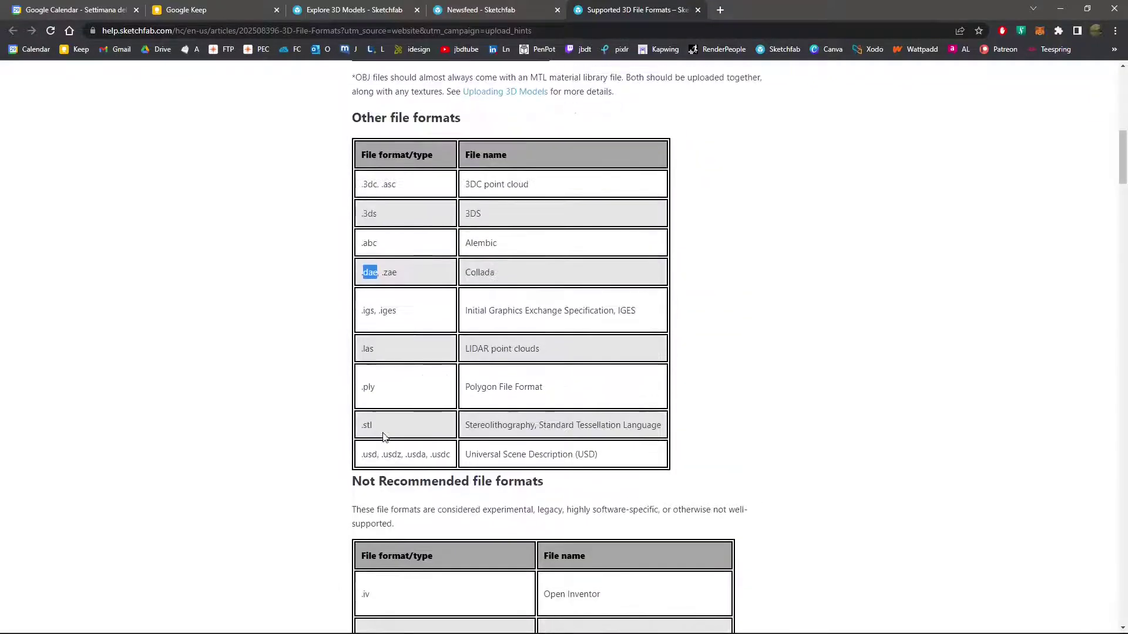
scroll(385, 437, "up", 3)
left_click(390, 410)
scroll(372, 358, "up", 3)
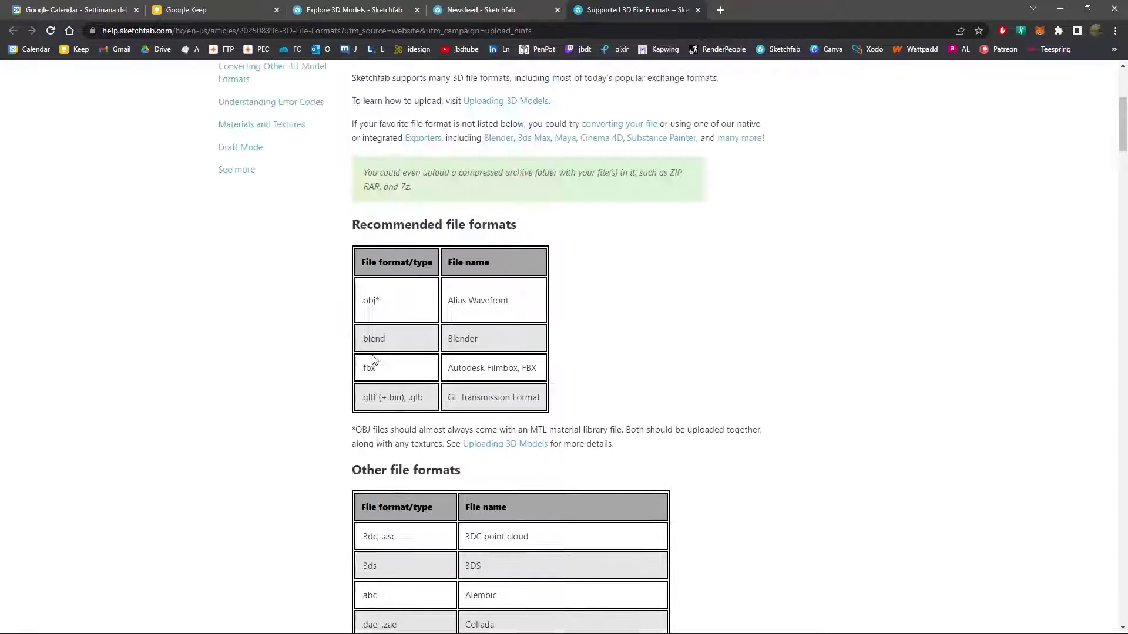
scroll(372, 359, "up", 5)
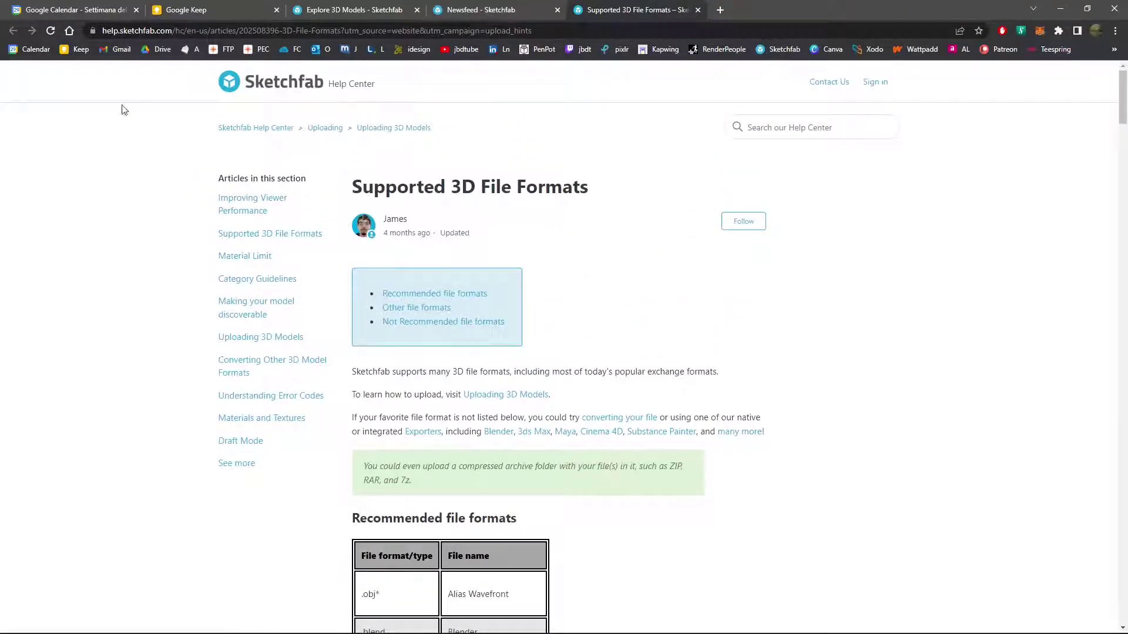
Step: Close the supported file formats article and duplicate the Sketchfab newsfeed tab
left_click(697, 10)
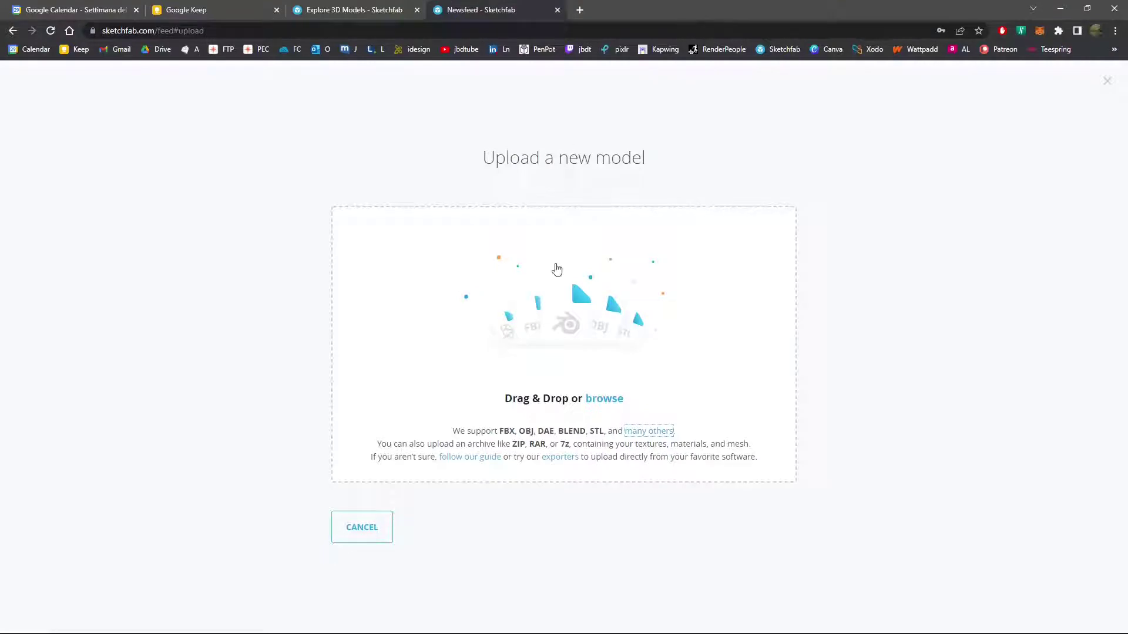
right_click(489, 16)
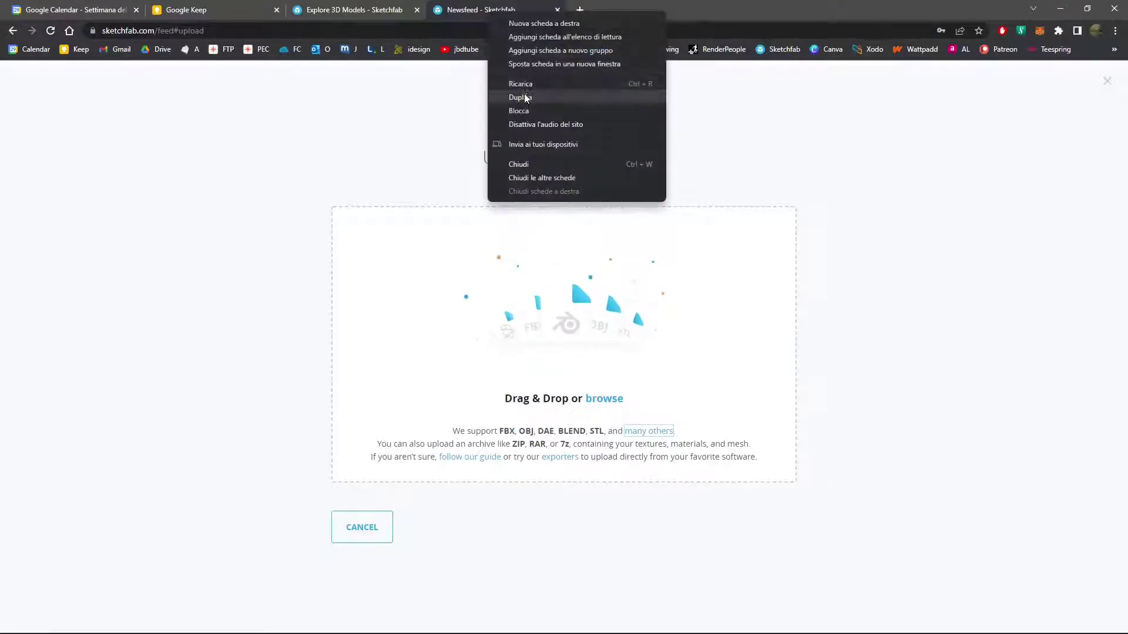
left_click(521, 96)
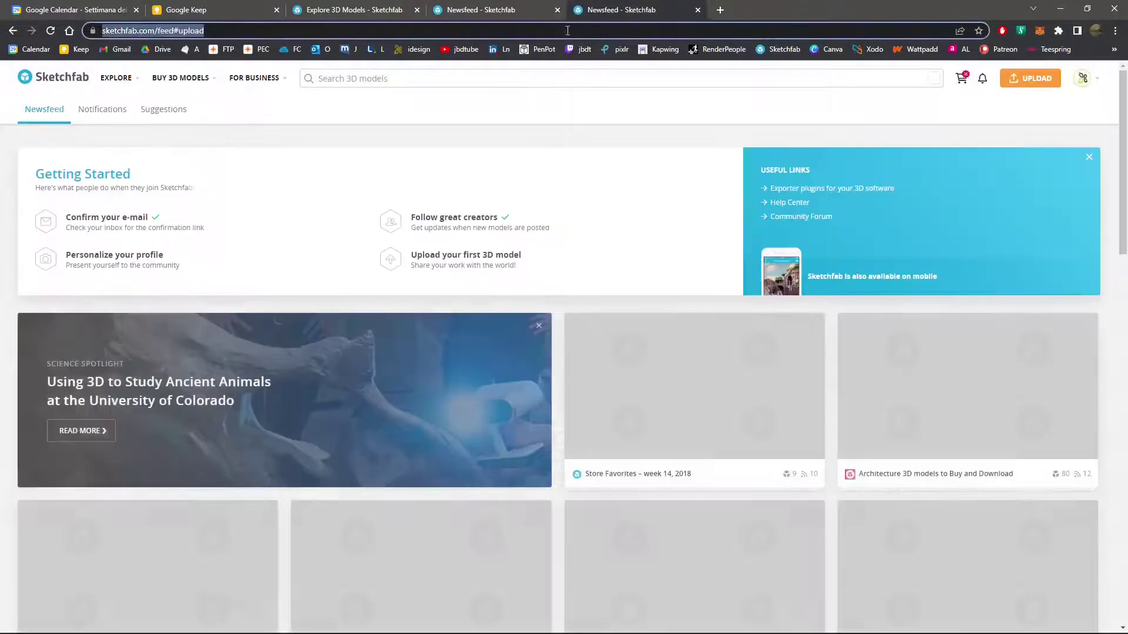
Step: Search the web for 'blender' in the copied tab, then return to the upload page
left_click(567, 31)
type("blender")
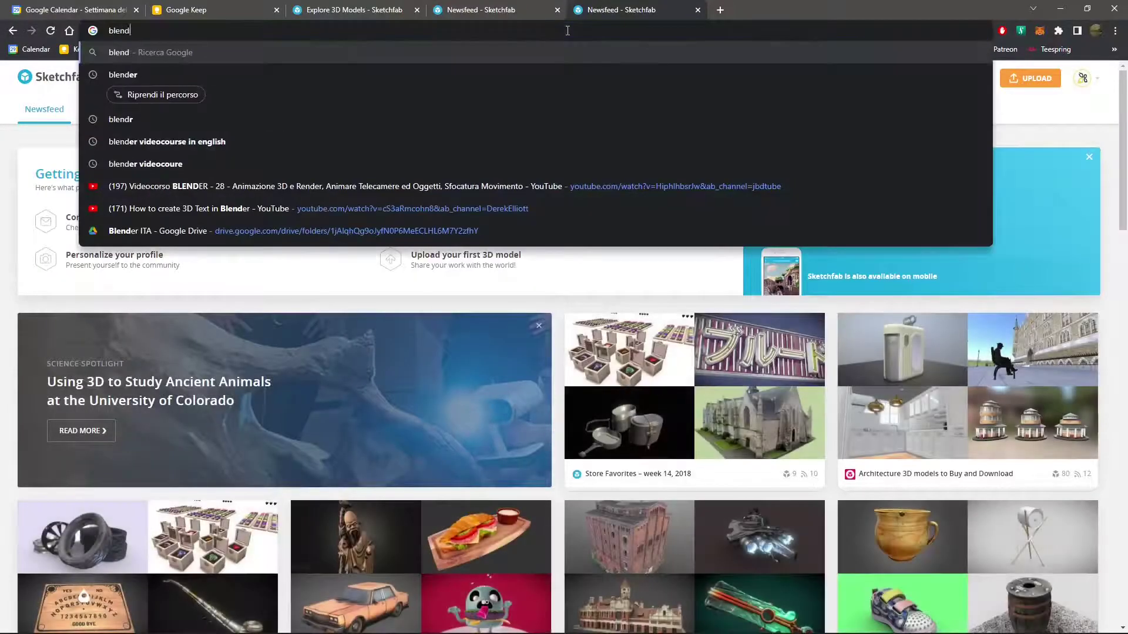
key("Return")
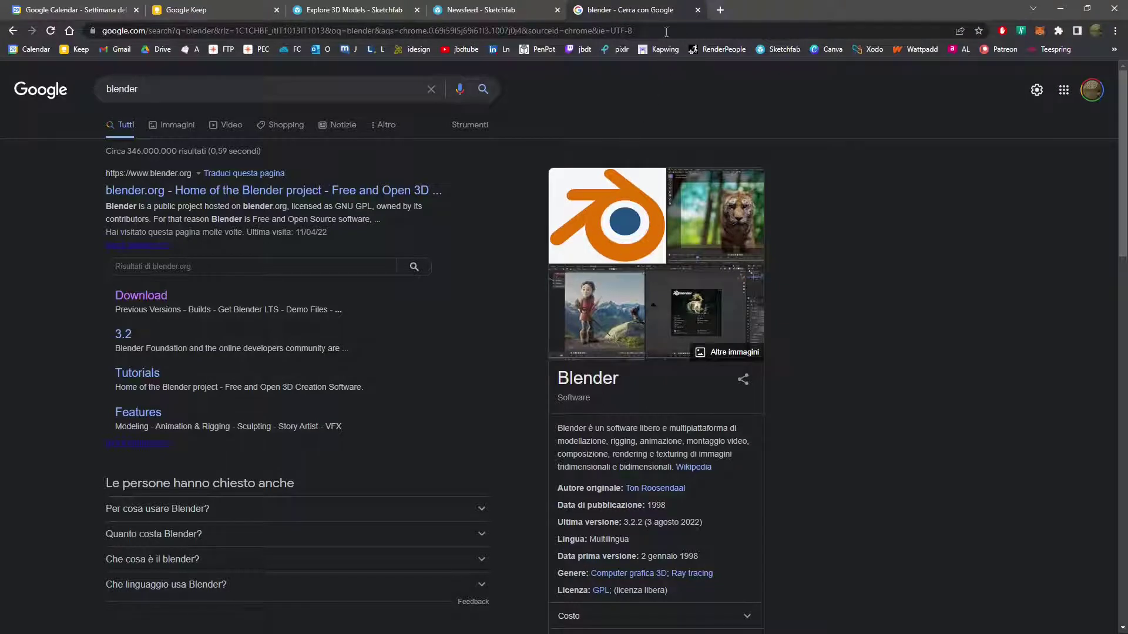
left_click(453, 17)
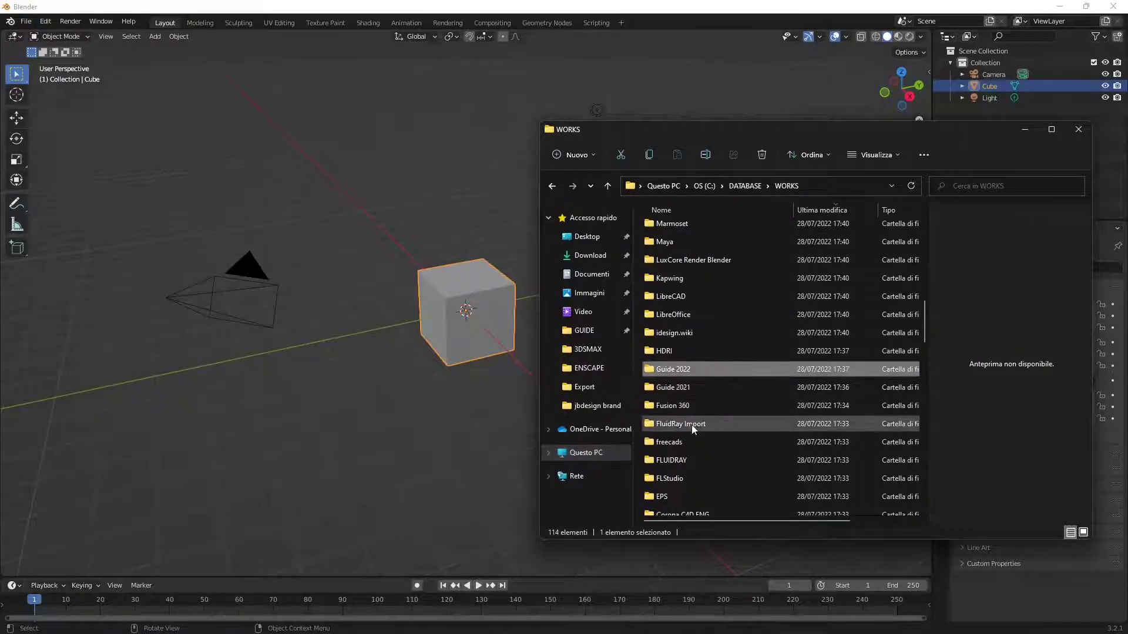
Step: Look through the WORKS folder list and open the BLENDER 3 folder
scroll(693, 426, "down", 10)
scroll(693, 427, "down", 2)
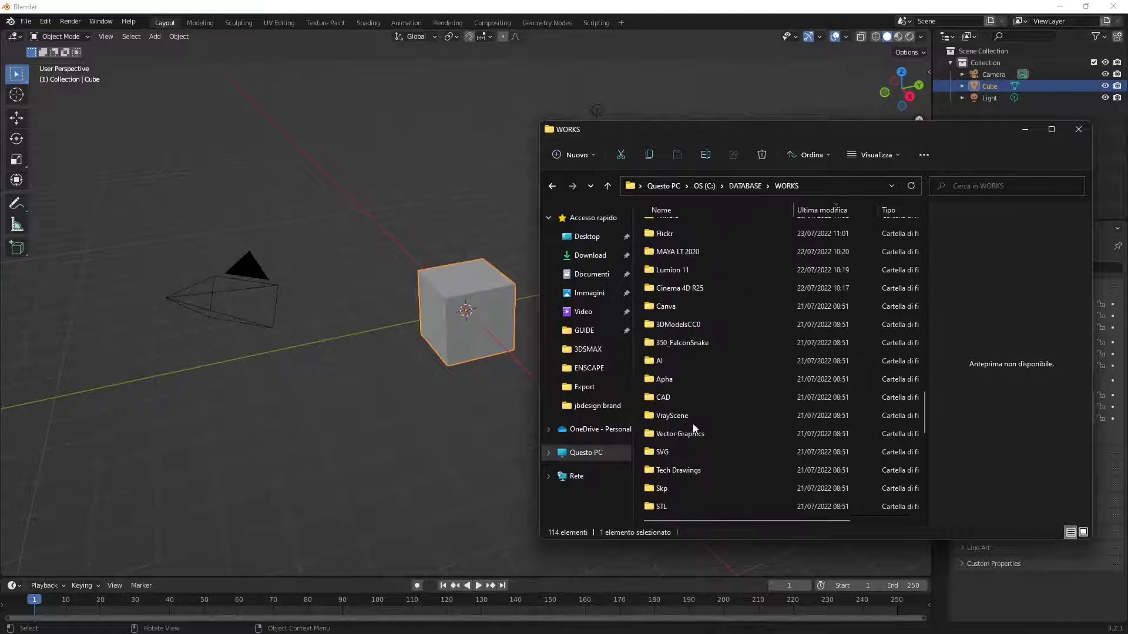
scroll(693, 427, "down", 4)
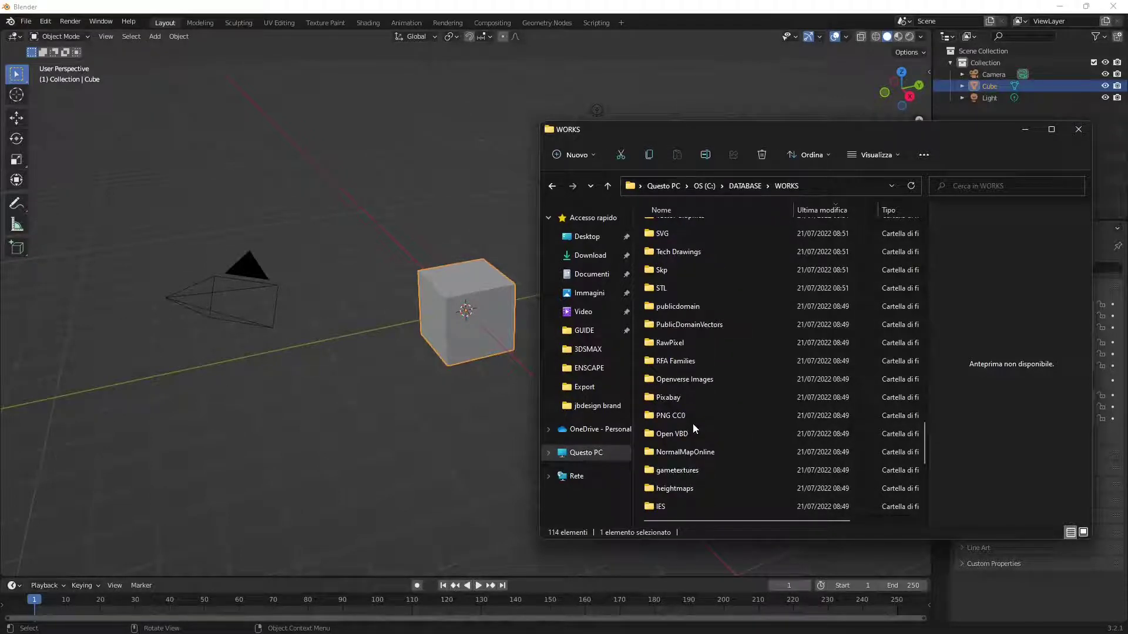
scroll(692, 424, "up", 10)
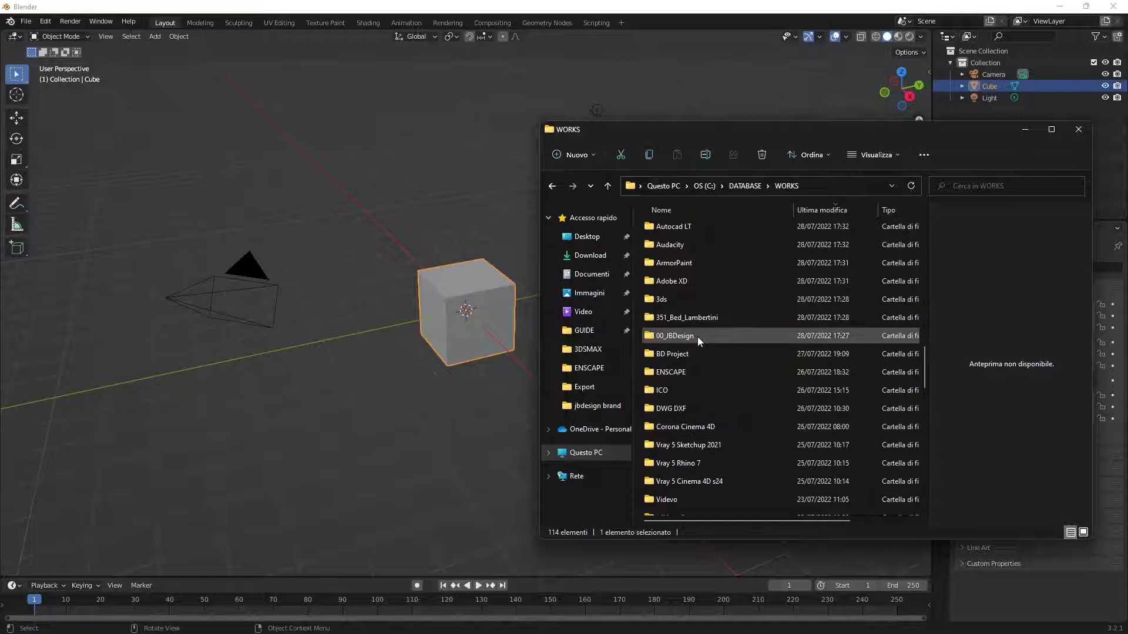
left_click(697, 336)
key("Down")
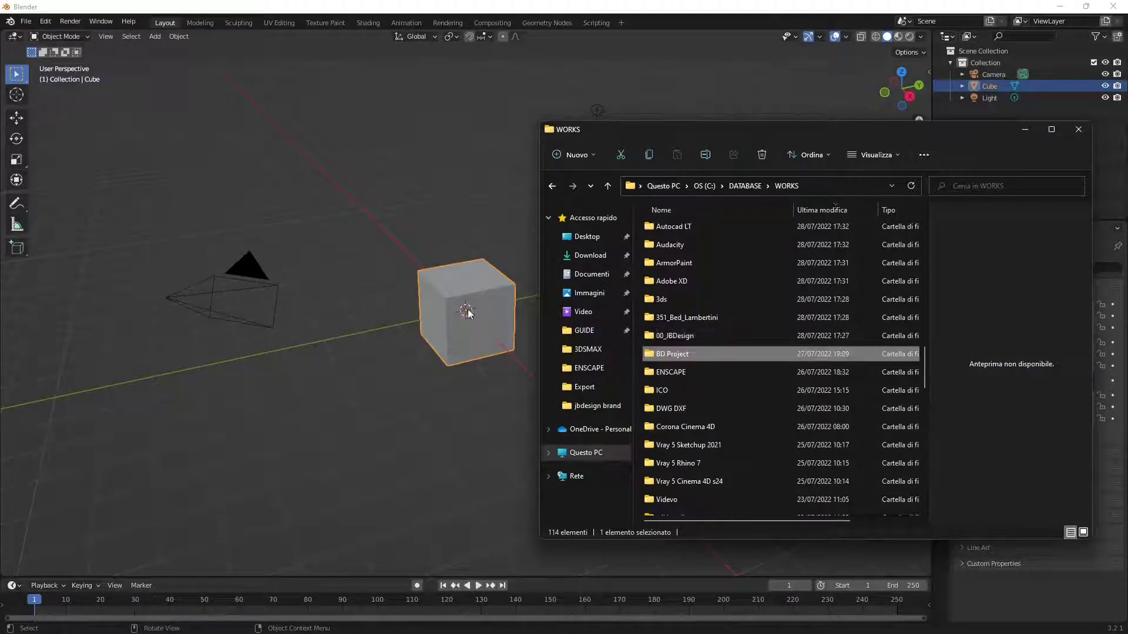
key("Home")
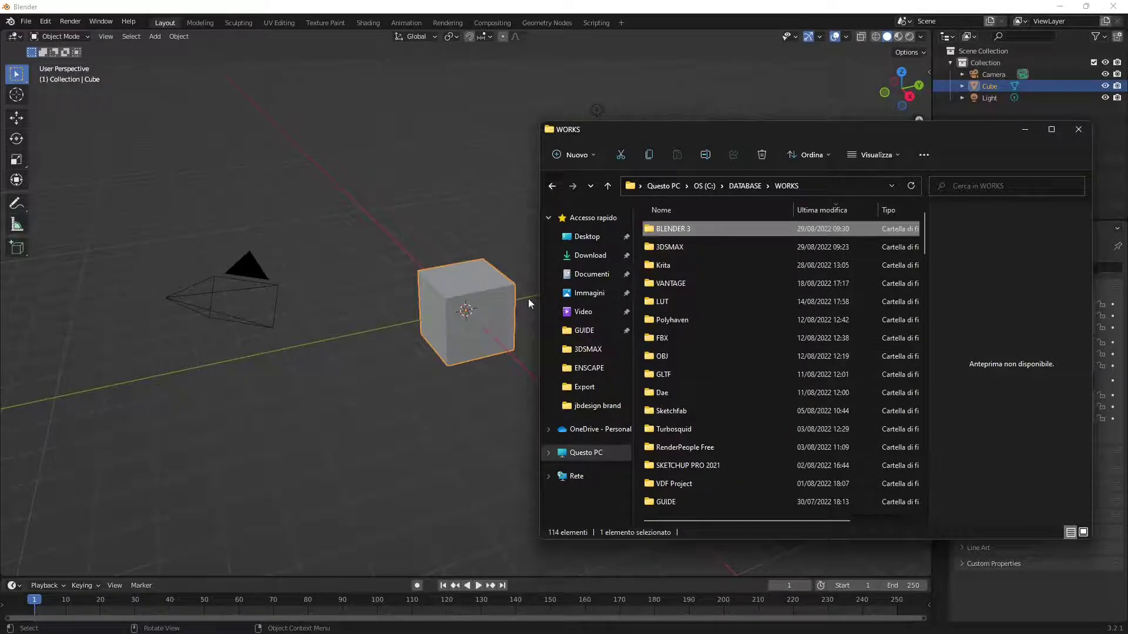
double_click(679, 230)
Step: Enlarge the Explorer window and preview the Lesson 28, 24, 25, 17, 16, 15 and 14 renders
left_click_drag(541, 121, 451, 63)
scroll(758, 374, "down", 8)
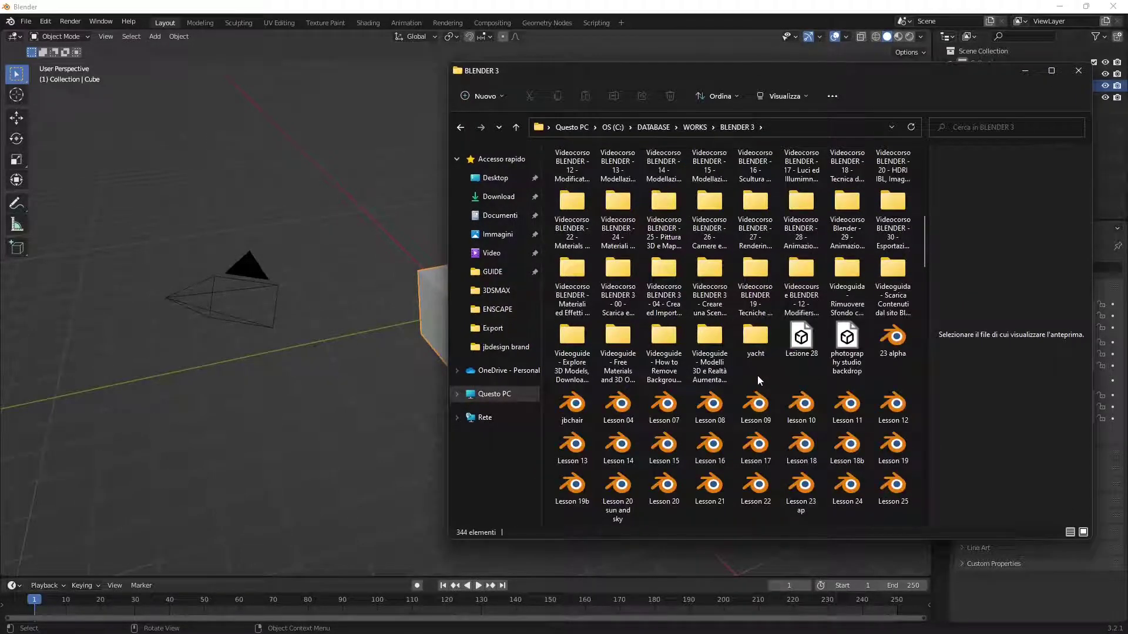
scroll(756, 380, "down", 3)
left_click(709, 390)
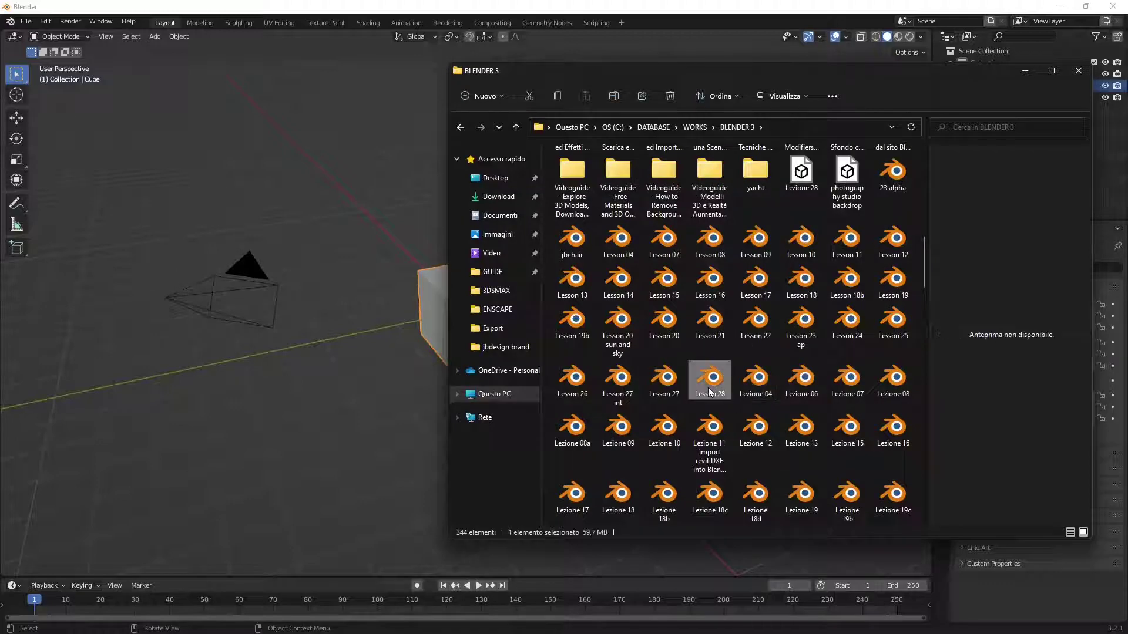
scroll(707, 394, "down", 15)
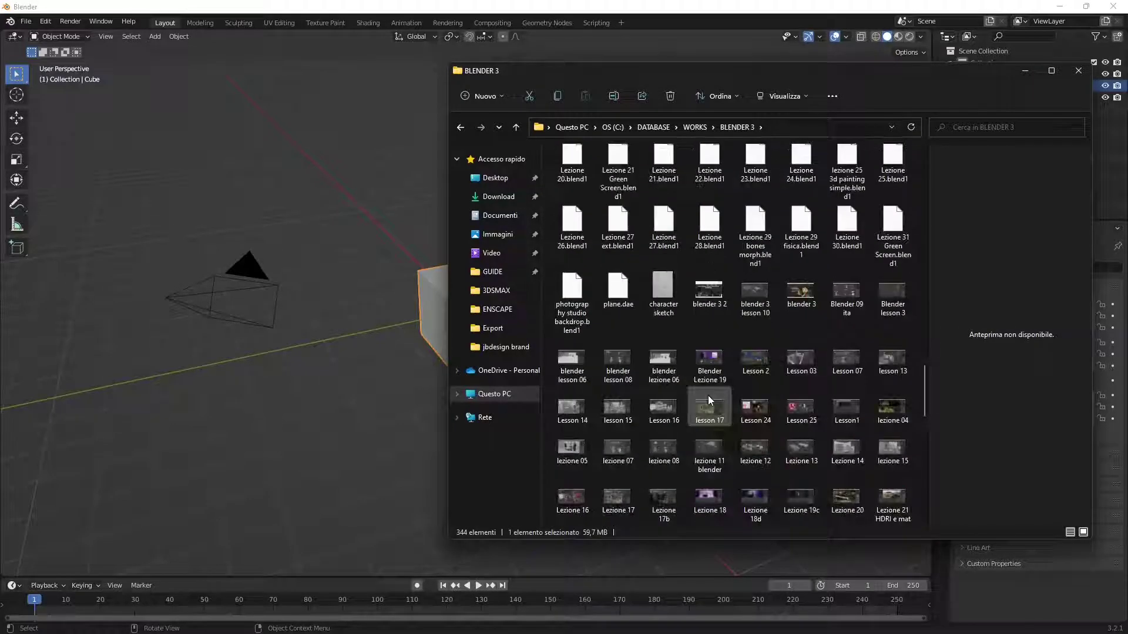
left_click(752, 409)
left_click(801, 409)
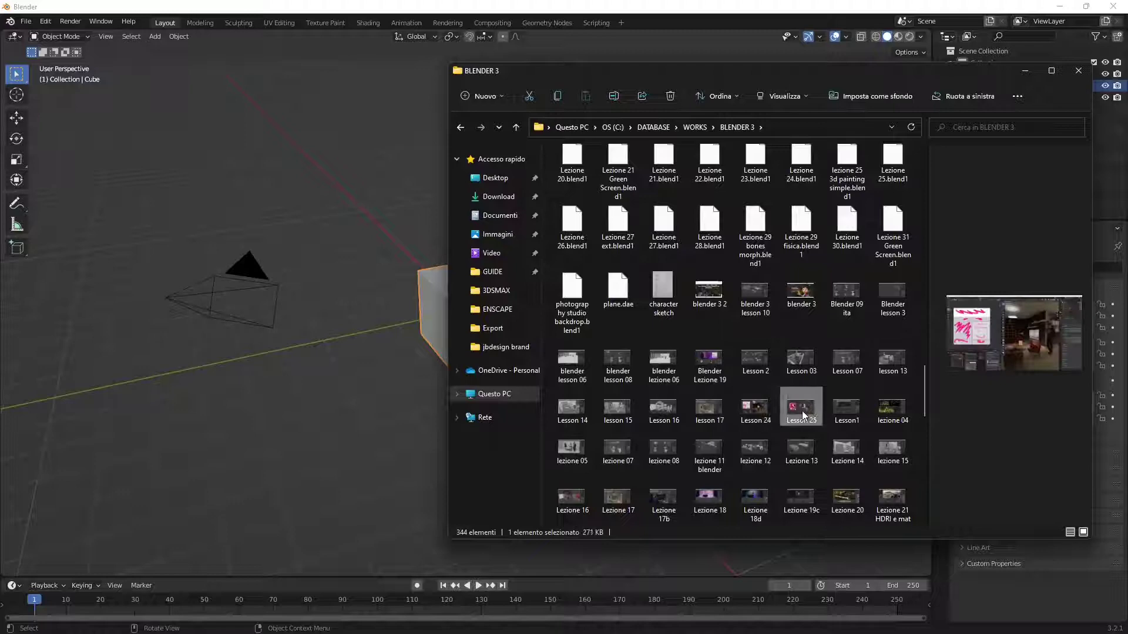
left_click(709, 409)
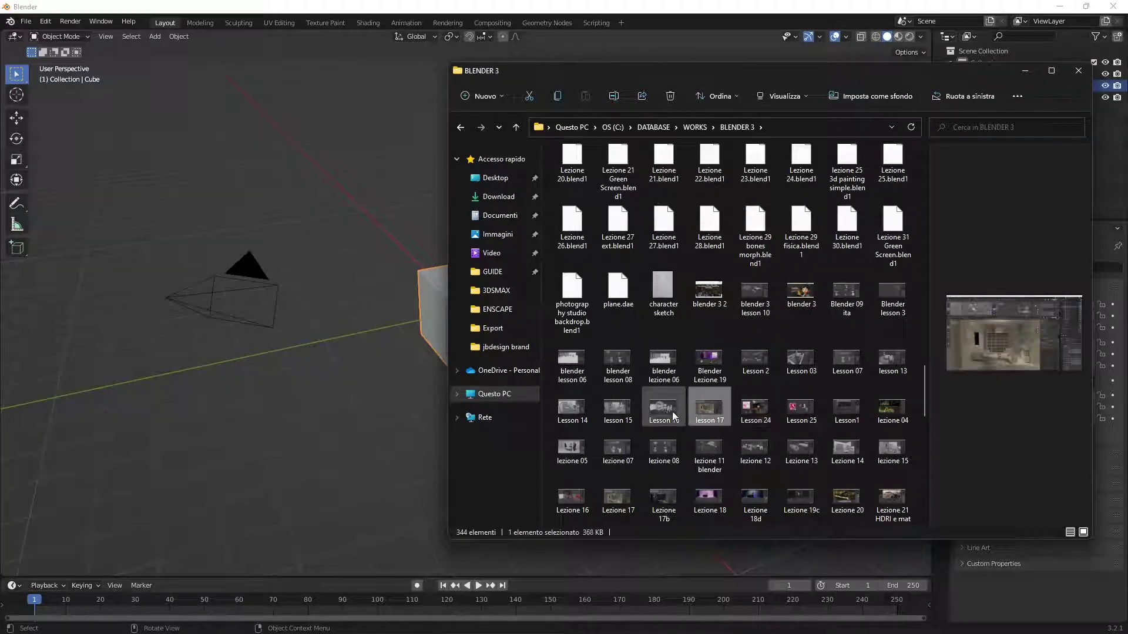
left_click(663, 409)
left_click(622, 411)
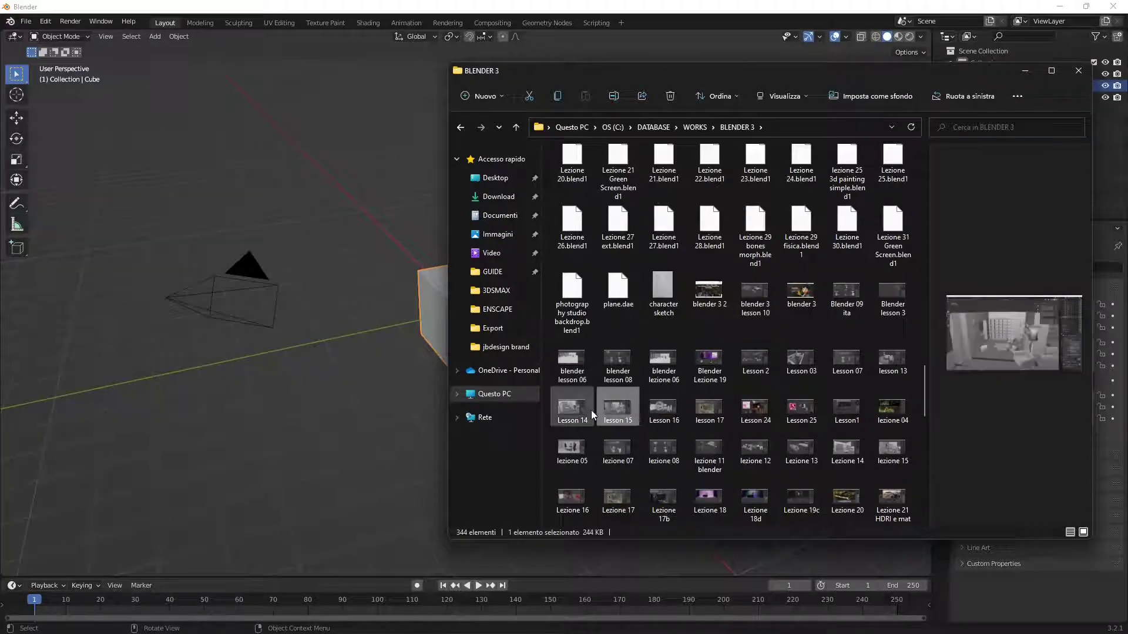
left_click(575, 409)
Step: Preview more lesson renders (19, 2, 03, 07, 13, 08, 11), then bring Blender back to the front
left_click(723, 381)
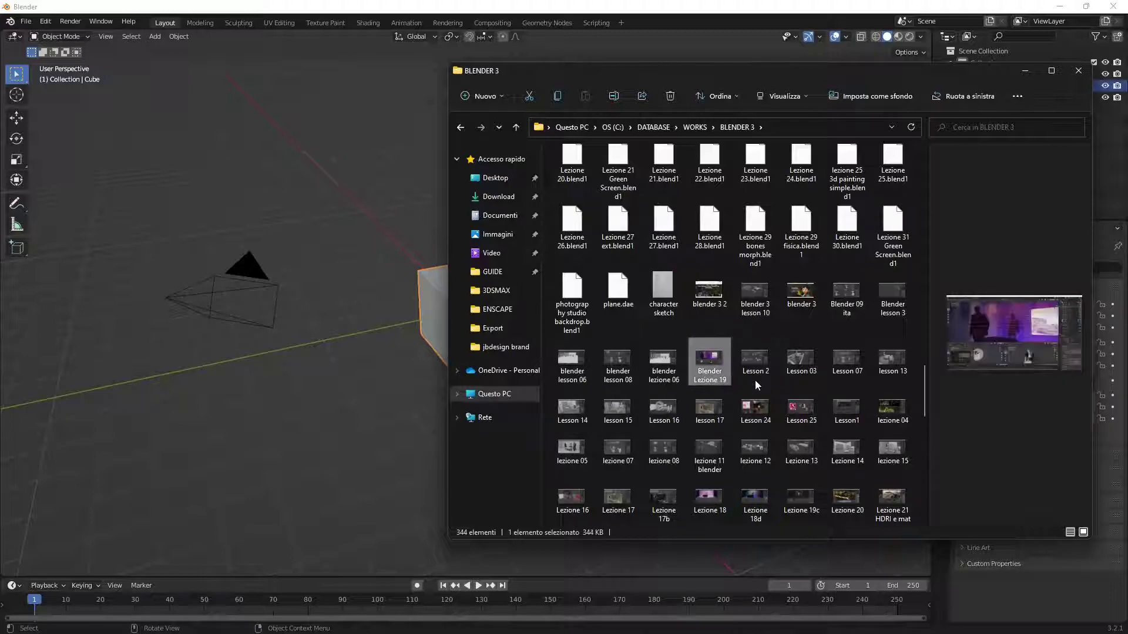
left_click(755, 379)
left_click(805, 369)
left_click(827, 366)
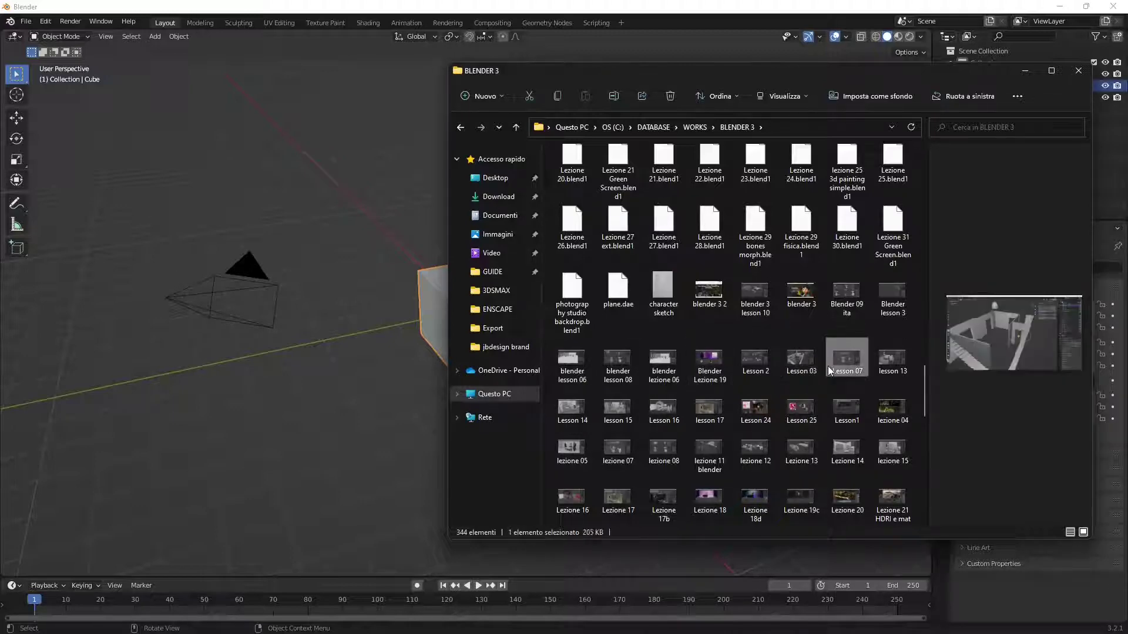
left_click(883, 365)
scroll(885, 367, "down", 3)
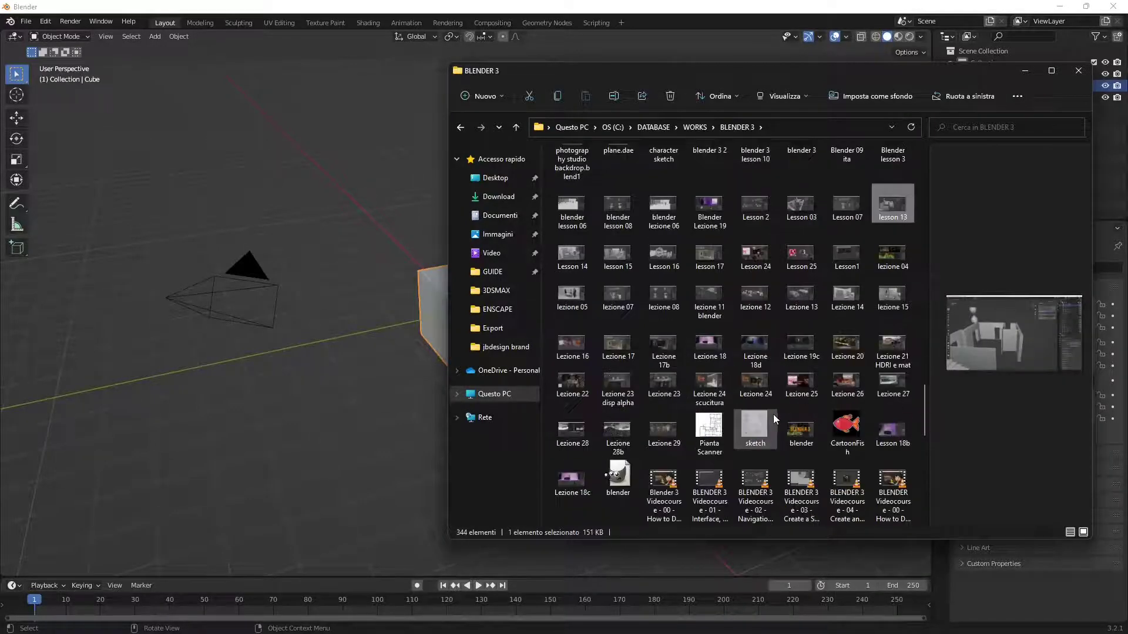
left_click(665, 304)
left_click(709, 297)
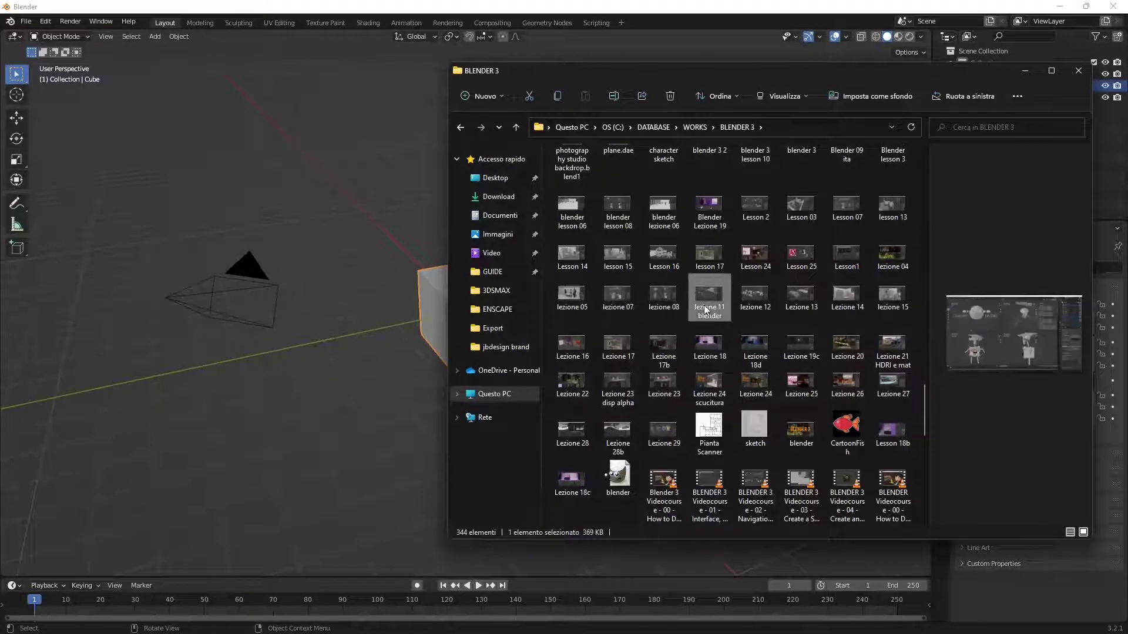
left_click(813, 306)
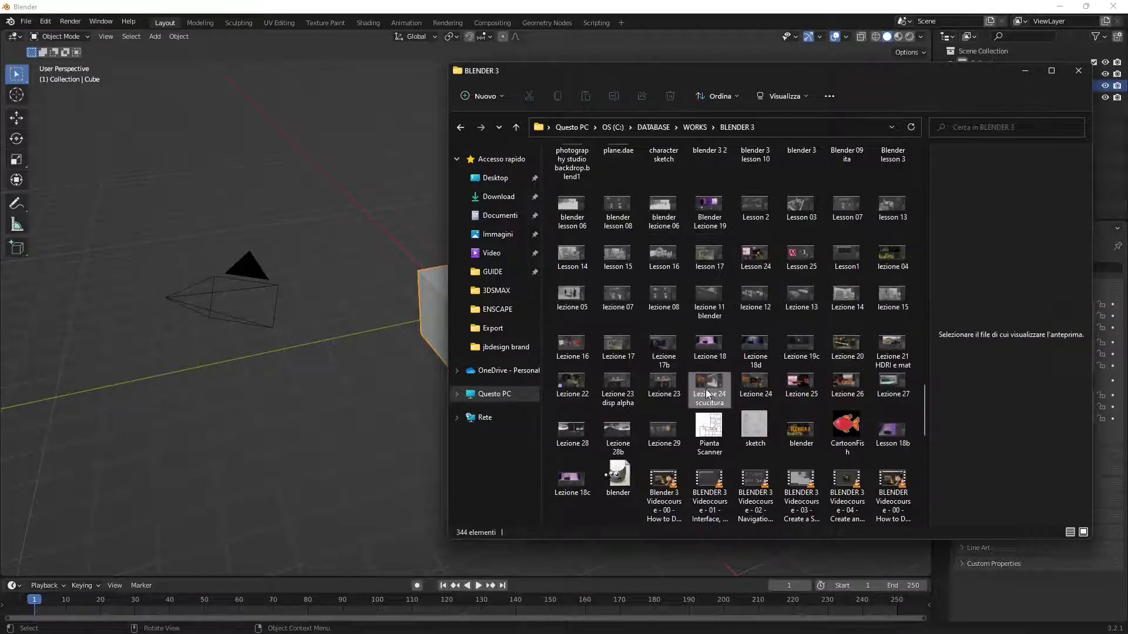
left_click(313, 37)
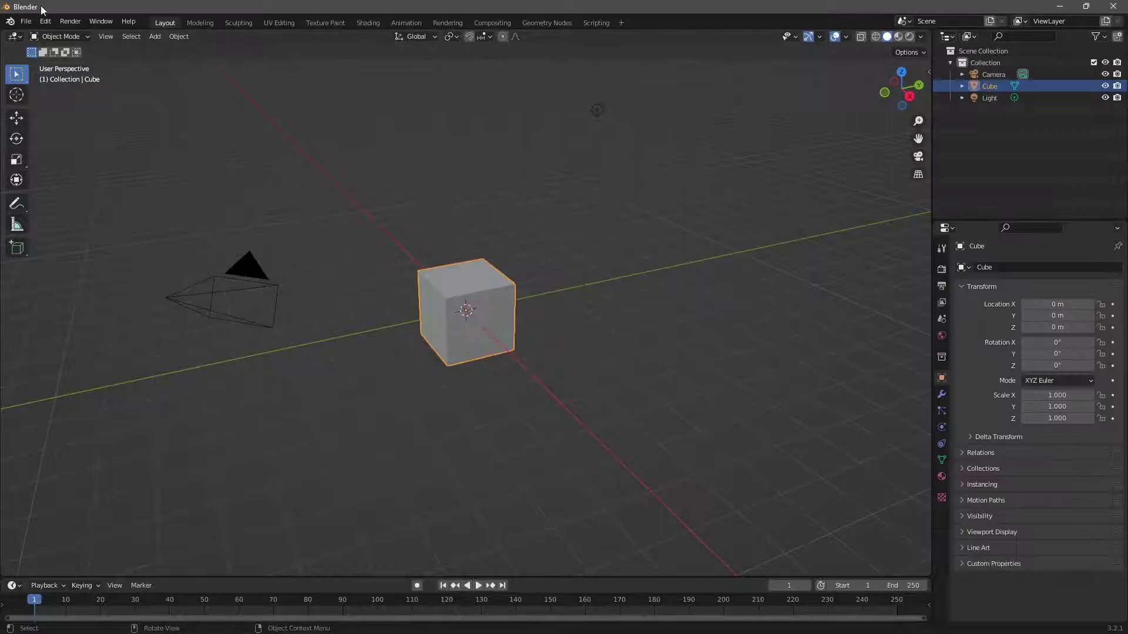
left_click(26, 21)
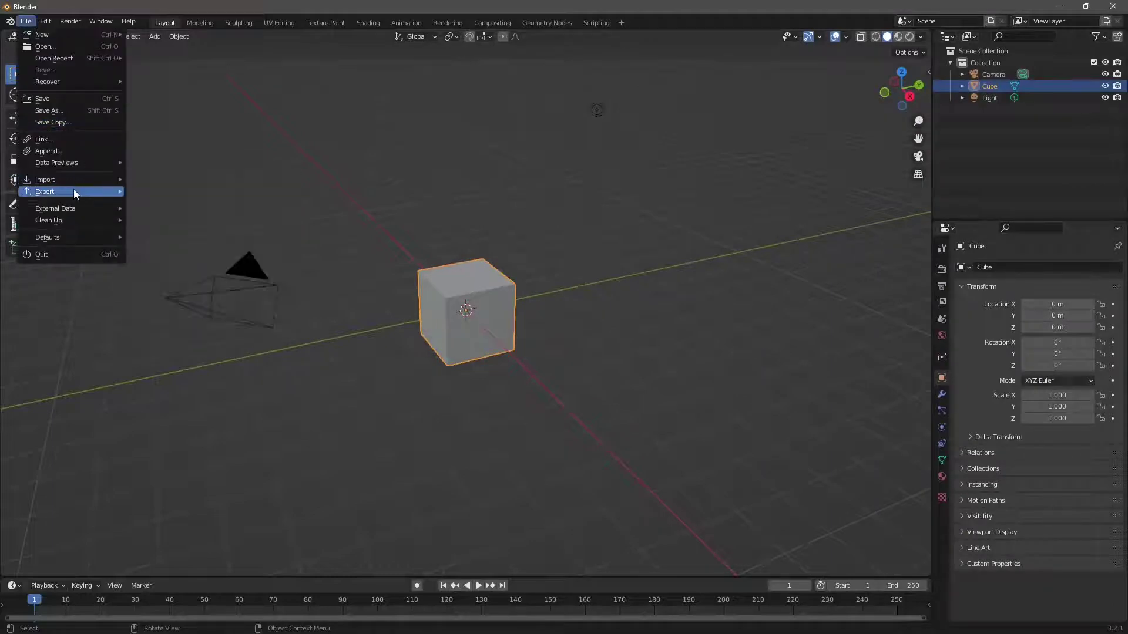
Step: Open Lesson 24.blend from C:\DATABASE\WORKS\BLENDER 3
left_click(43, 47)
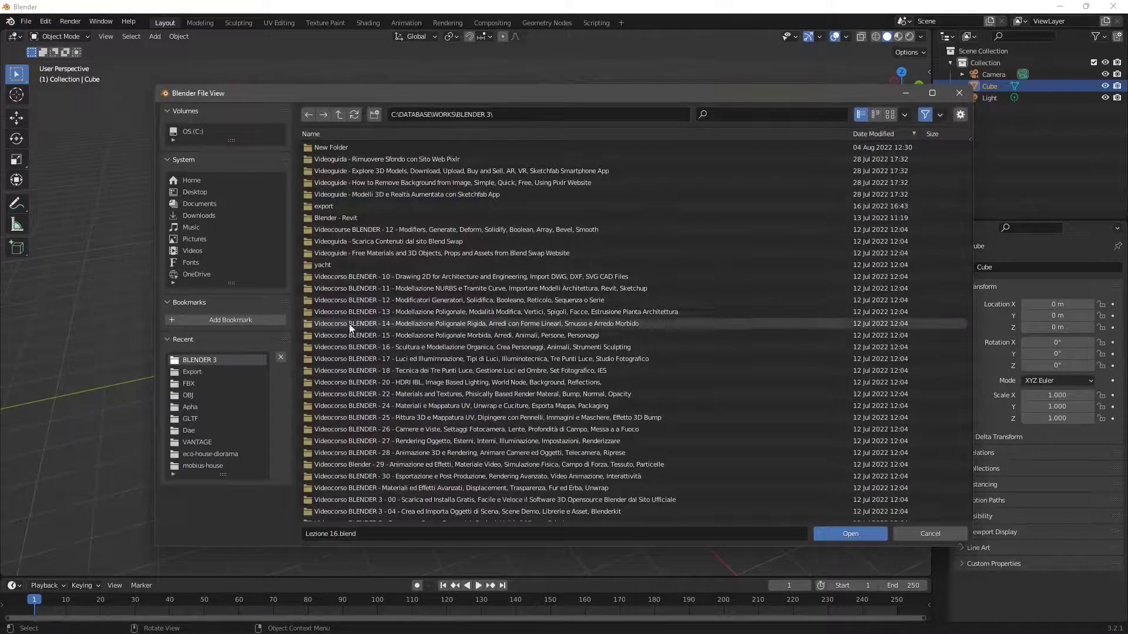
scroll(350, 328, "down", 15)
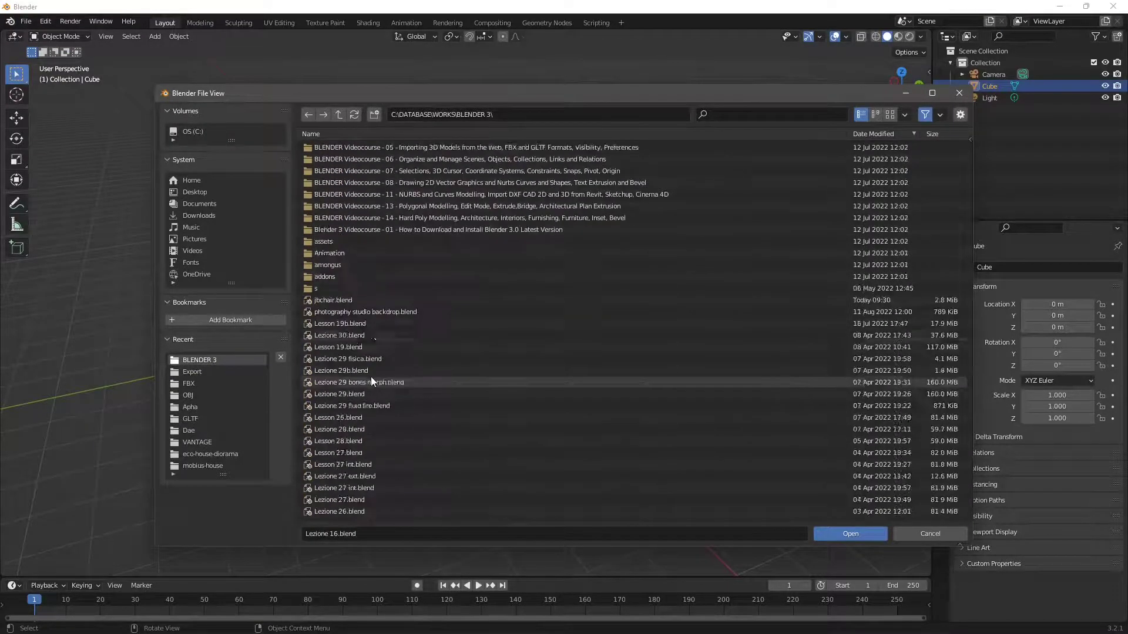
scroll(372, 379, "down", 9)
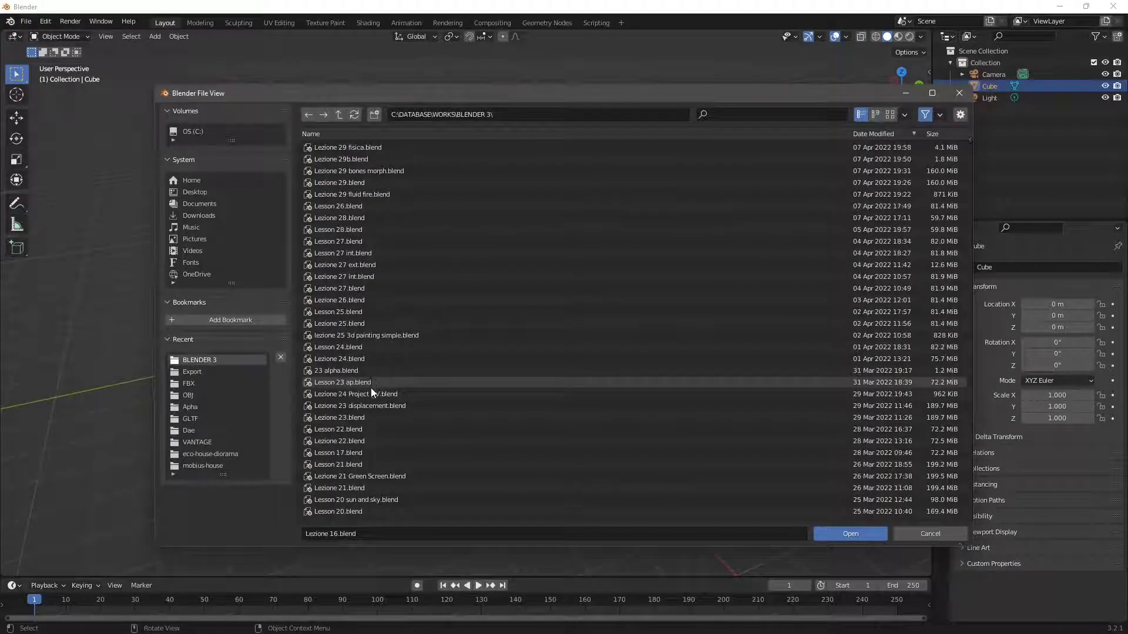
left_click(347, 347)
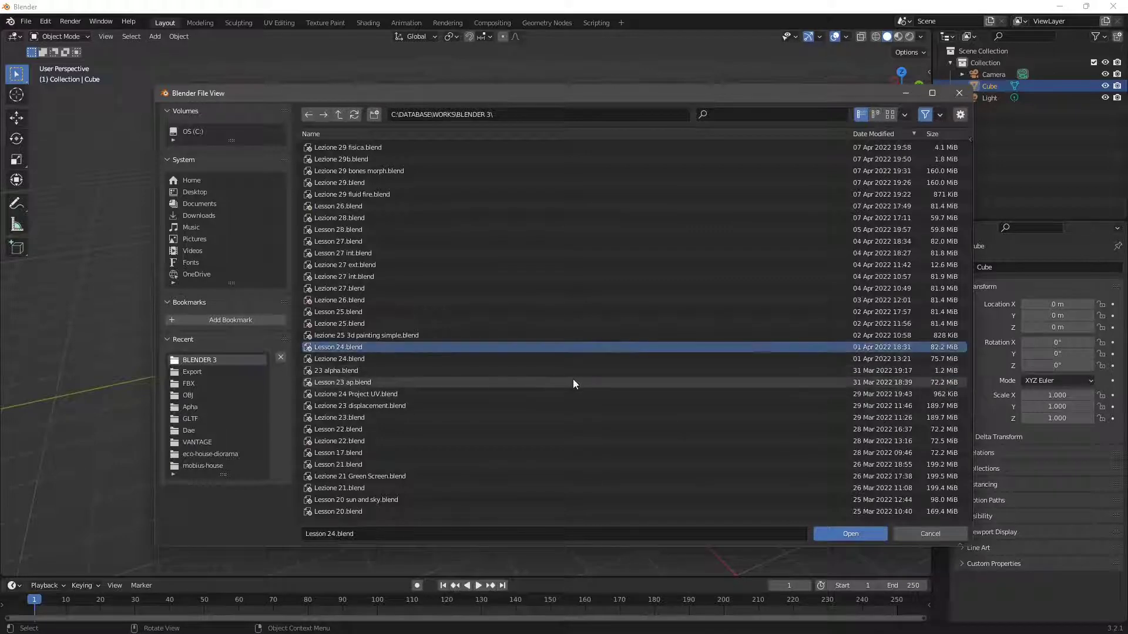
left_click(867, 534)
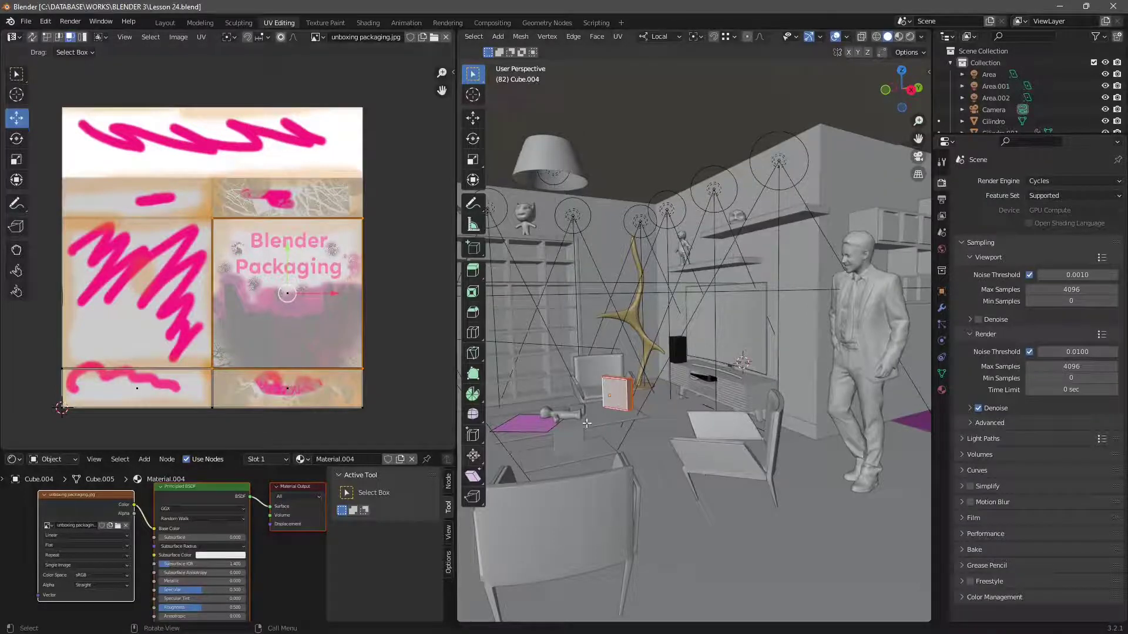
Step: Preview rendered shading, go back to Solid, switch to Layout and select the yellow shelf figure
left_click(910, 36)
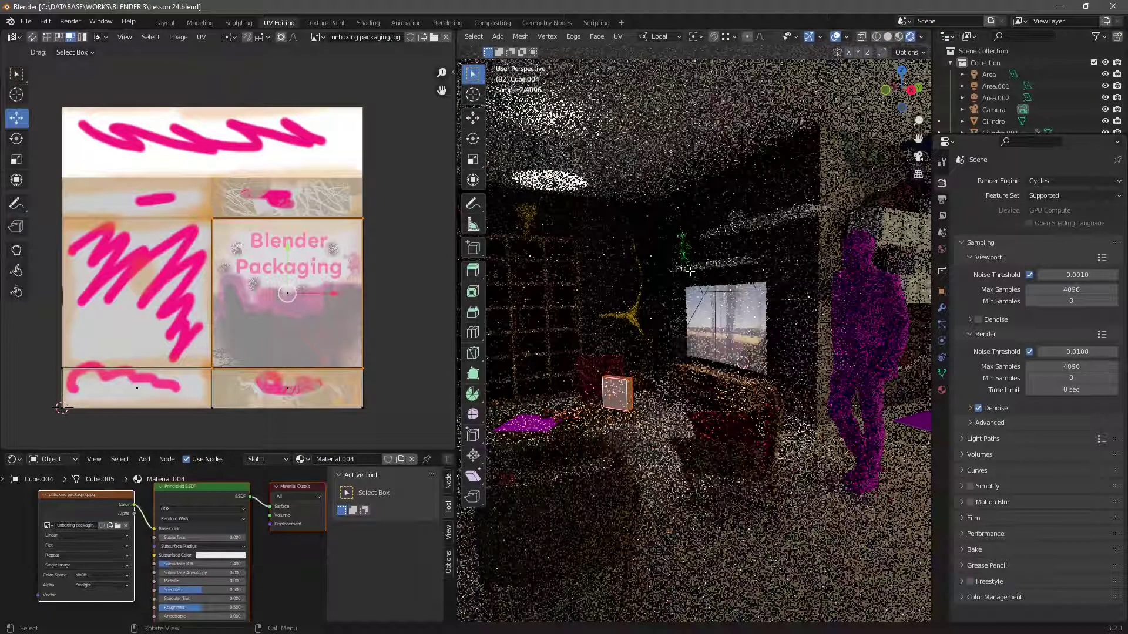
left_click(888, 37)
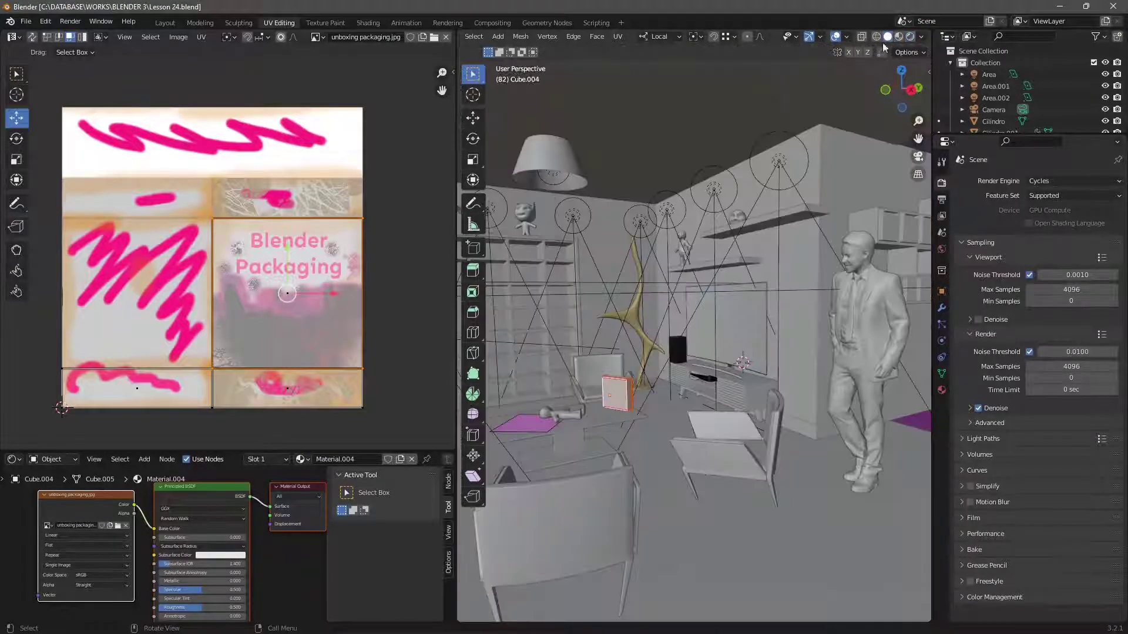
left_click(161, 23)
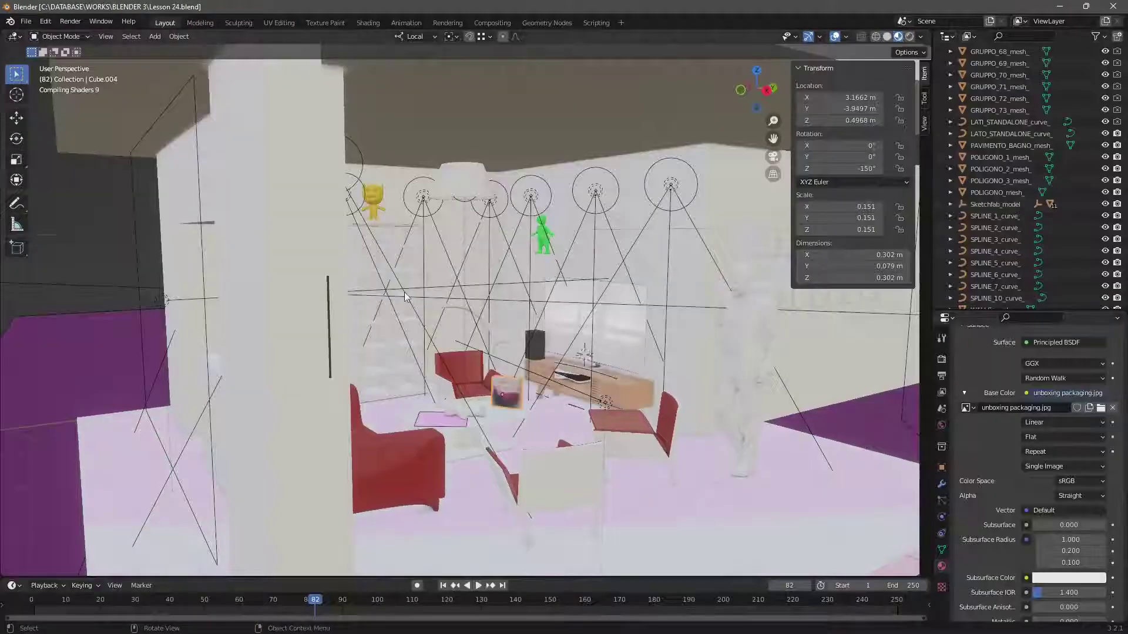
middle_click_drag(498, 407, 457, 133)
left_click(433, 132)
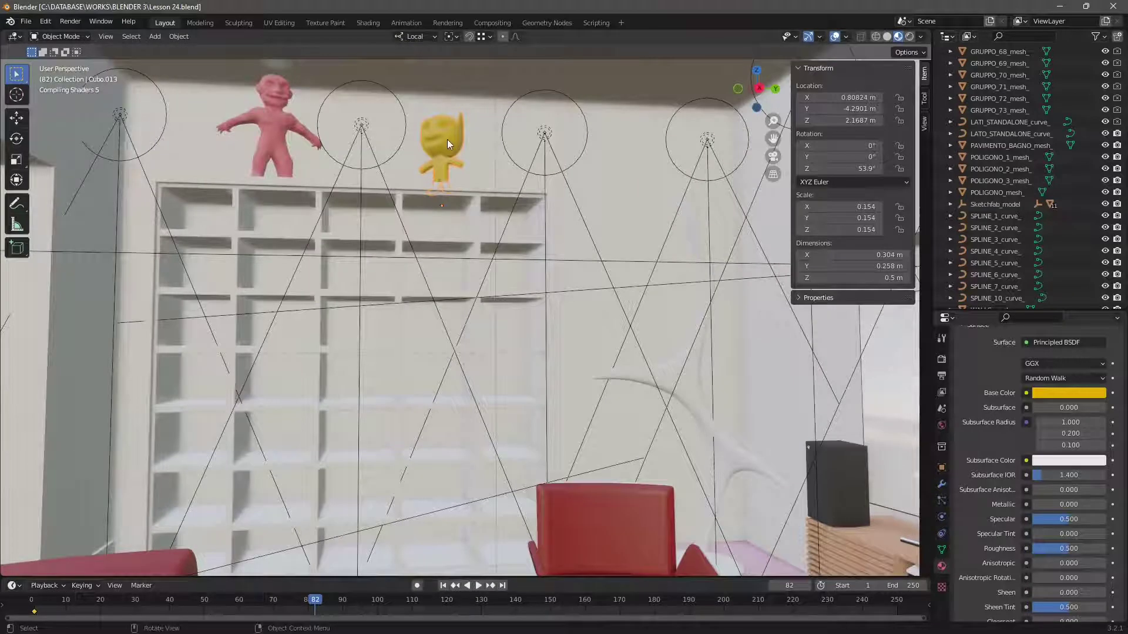
Step: Show the File > Export format list (Collada, FBX, glTF 2.0, Wavefront, X3D, DXF)
left_click(27, 21)
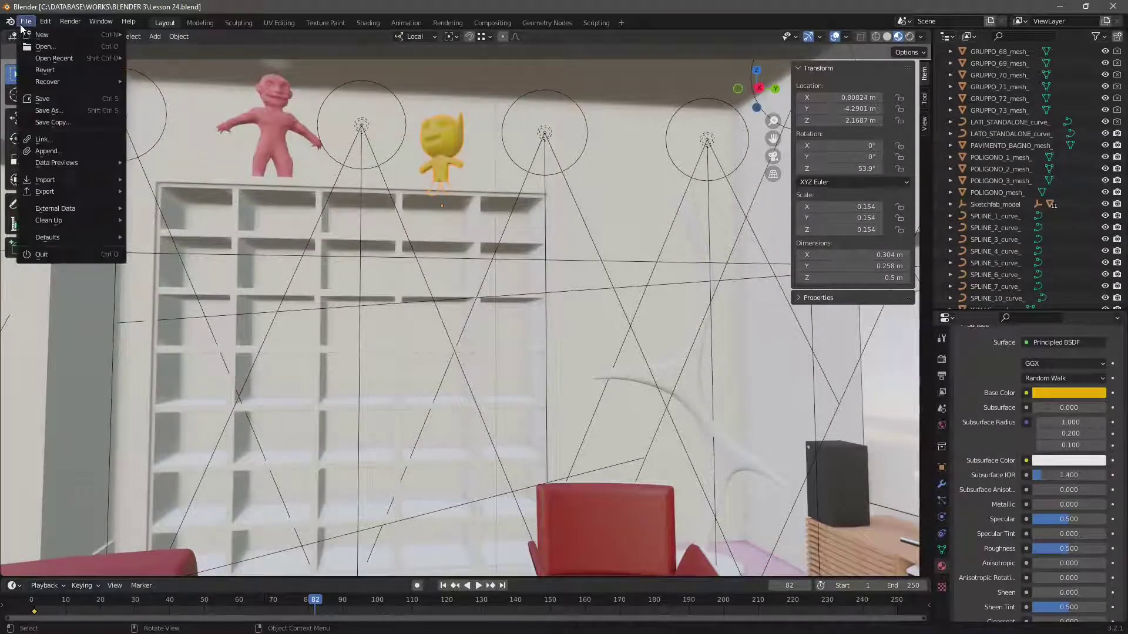
left_click(27, 21)
left_click(26, 21)
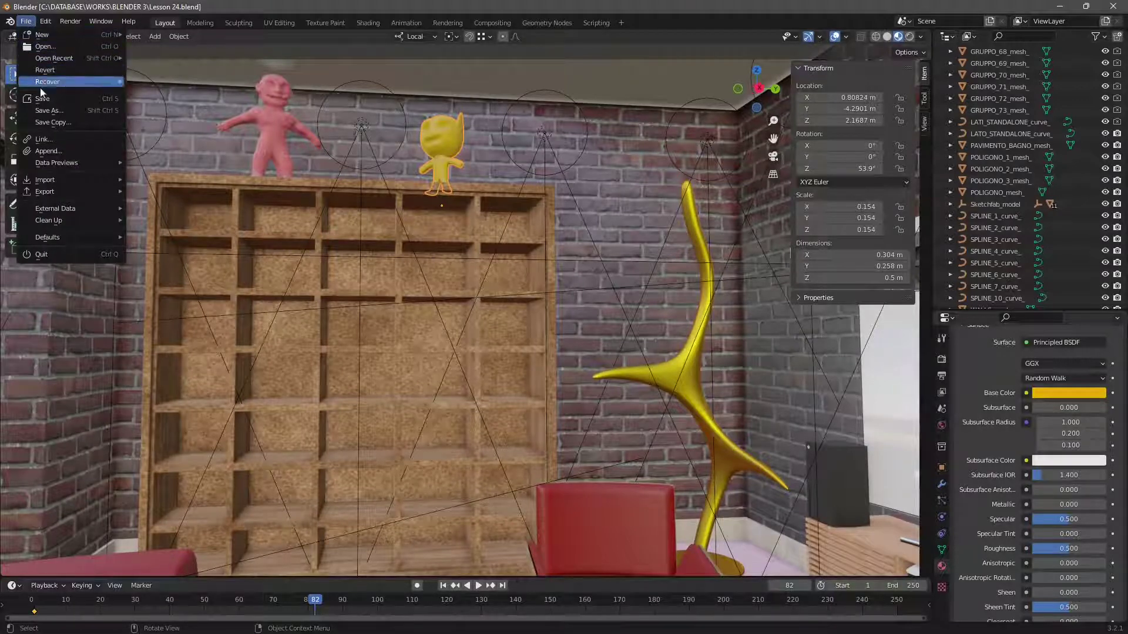
mouse_move(57, 204)
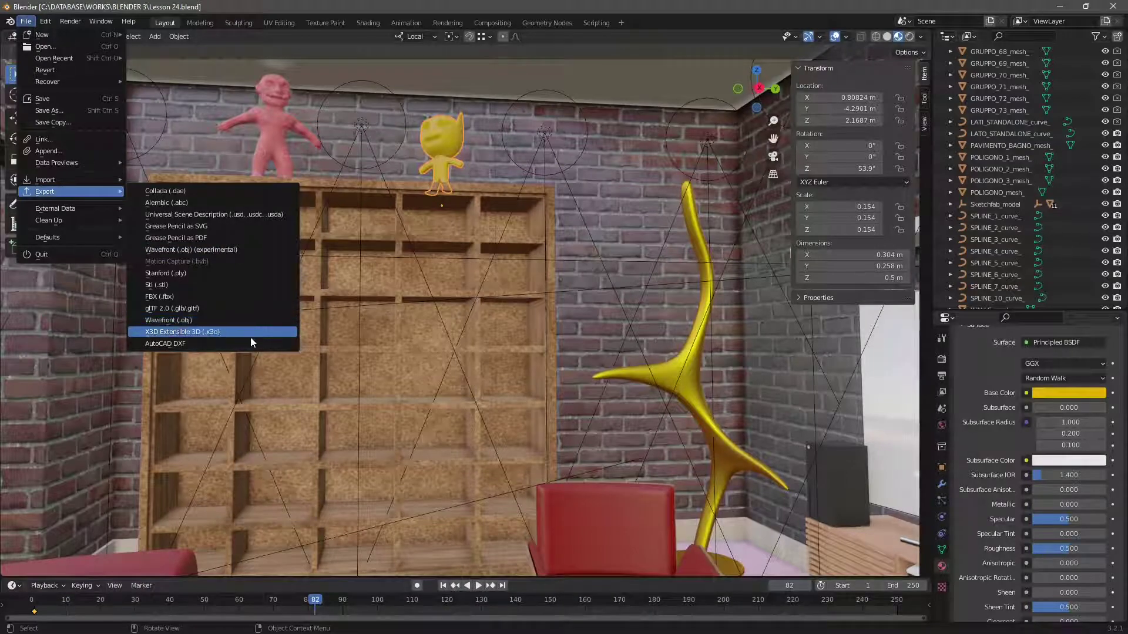
Step: Start an FBX export and set its destination to the C:\DATABASE\WORKS\FBX folder
left_click(166, 296)
left_click_drag(418, 94, 332, 66)
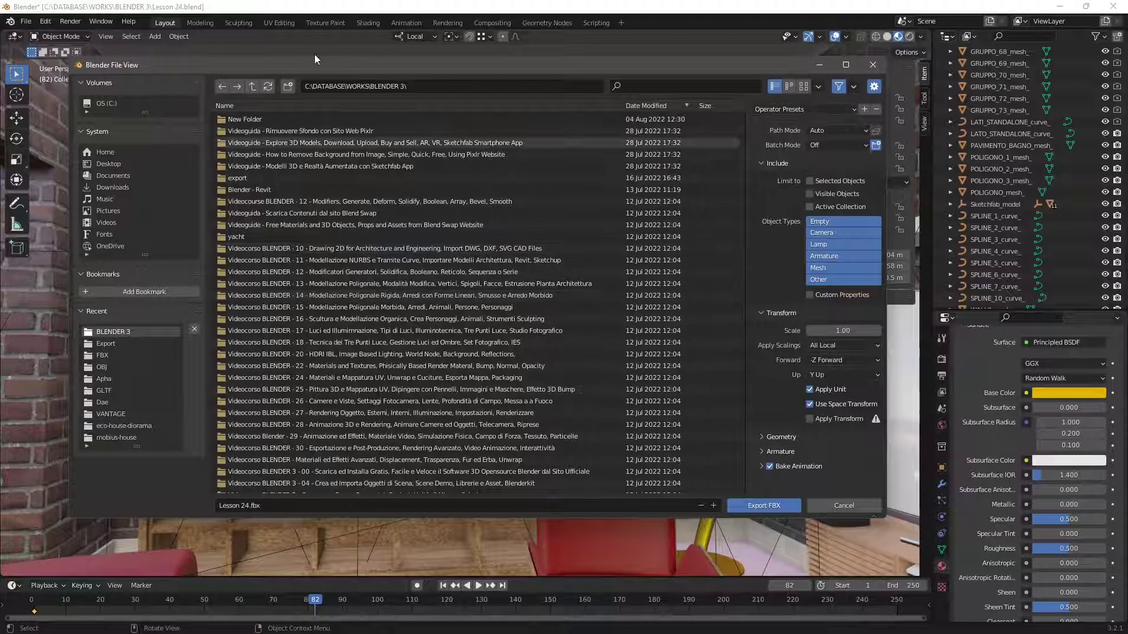
left_click(254, 87)
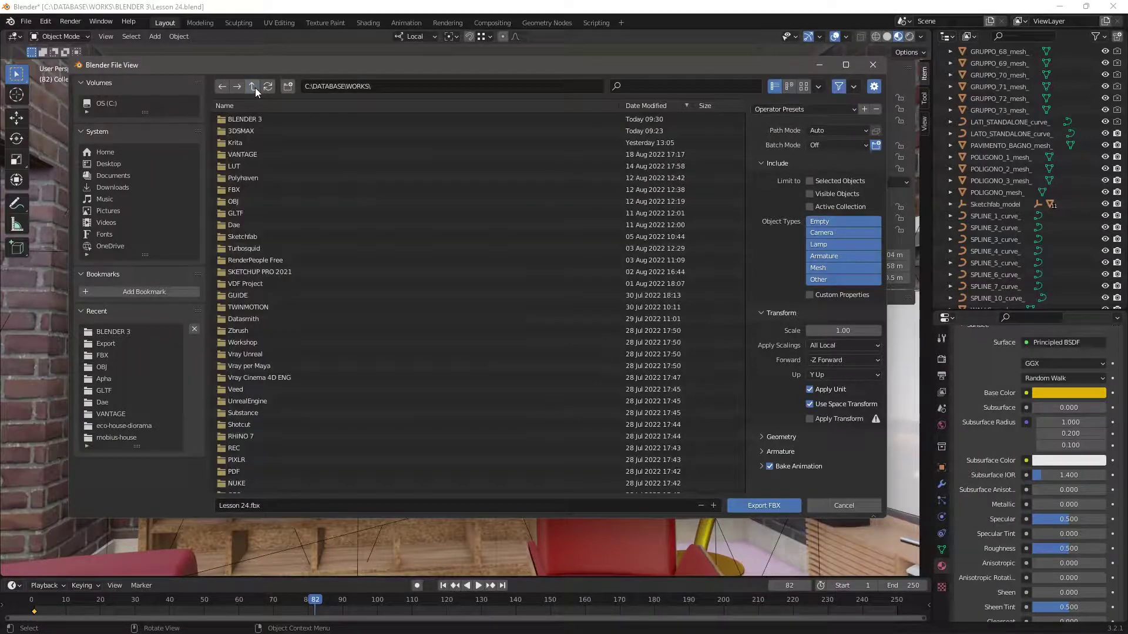
left_click(251, 164)
double_click(235, 189)
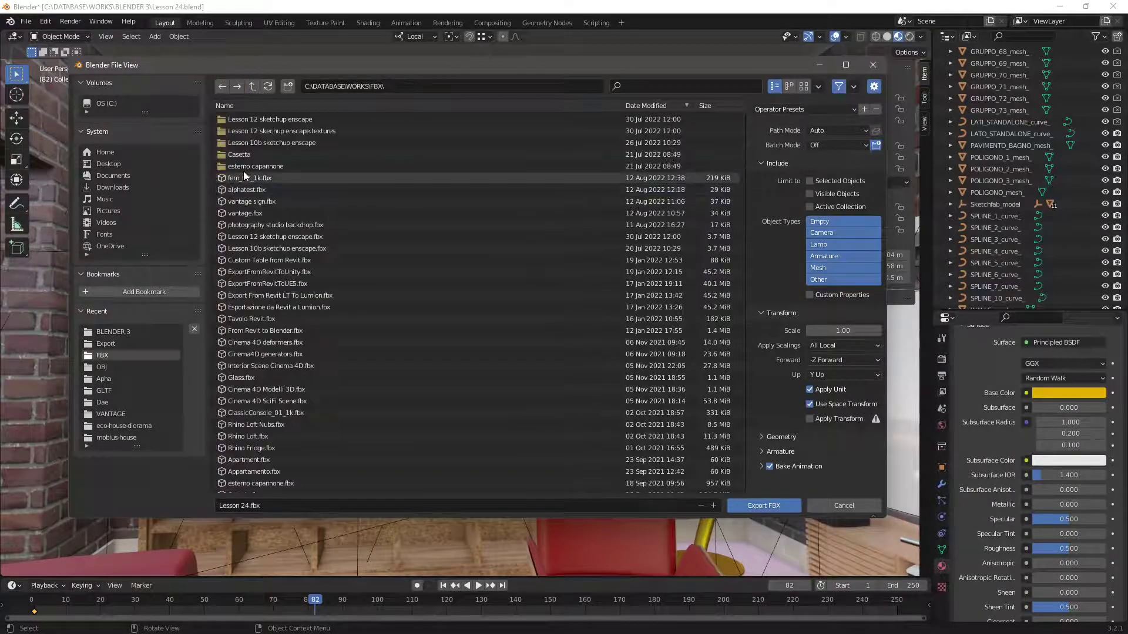
Step: Name the export file puppet.fbx and limit it to selected objects
left_click(277, 502)
left_click(249, 504)
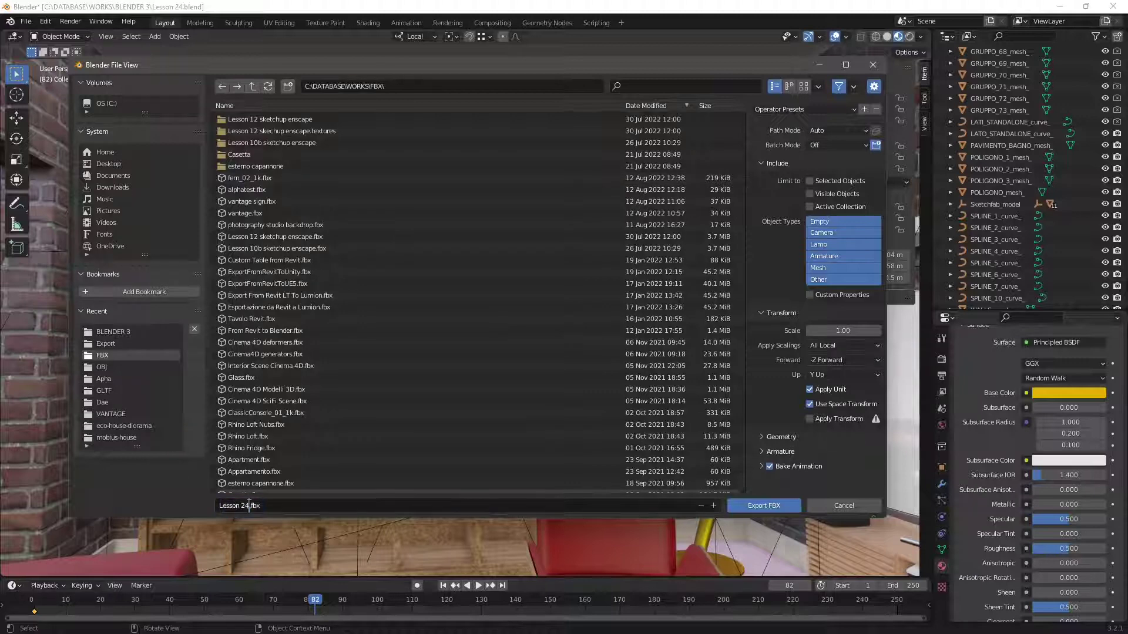
left_click_drag(249, 504, 221, 504)
type("pudoet")
key("BackSpace")
key("BackSpace")
key("BackSpace")
key("BackSpace")
type("ppet")
left_click(810, 181)
Step: Restrict the FBX export's object types to Mesh only
left_click(820, 258)
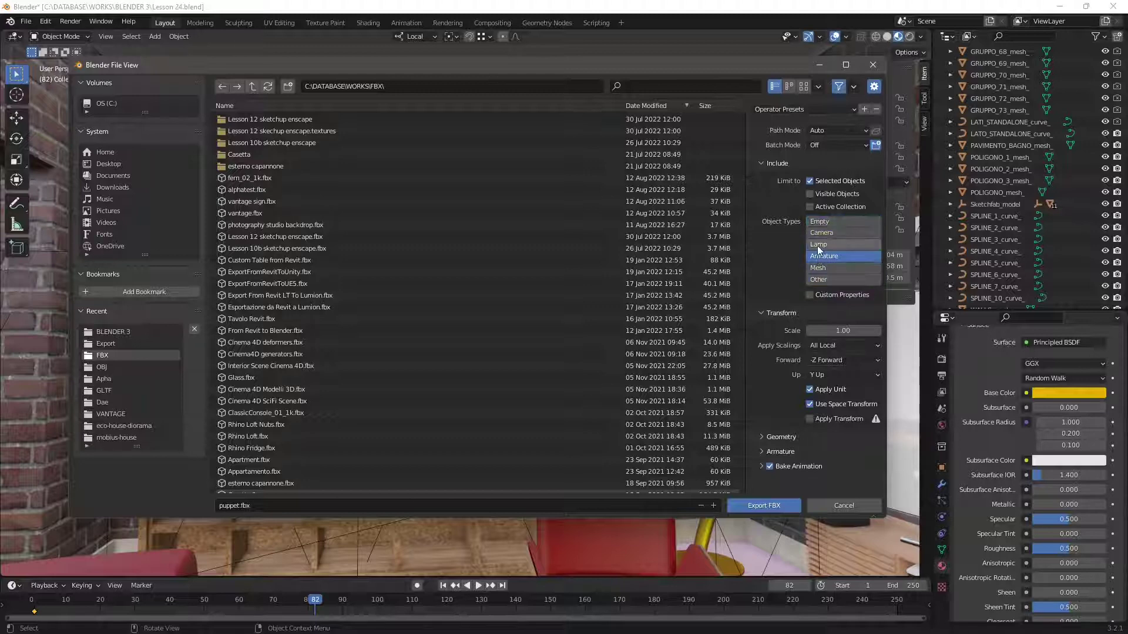
left_click(822, 221)
left_click(820, 267)
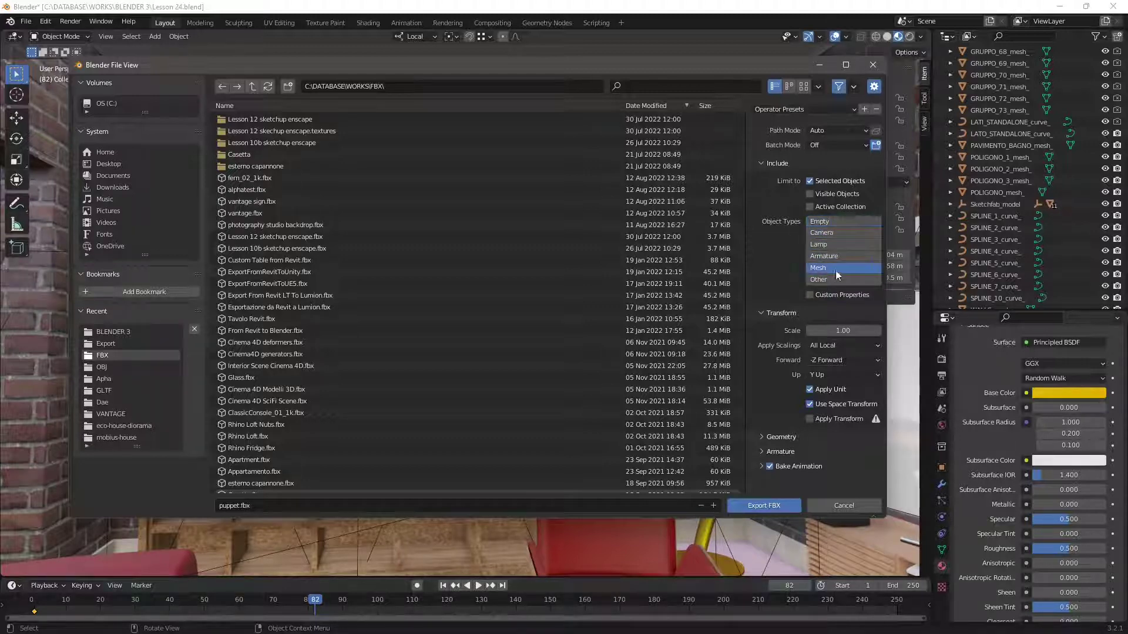
left_click(823, 280)
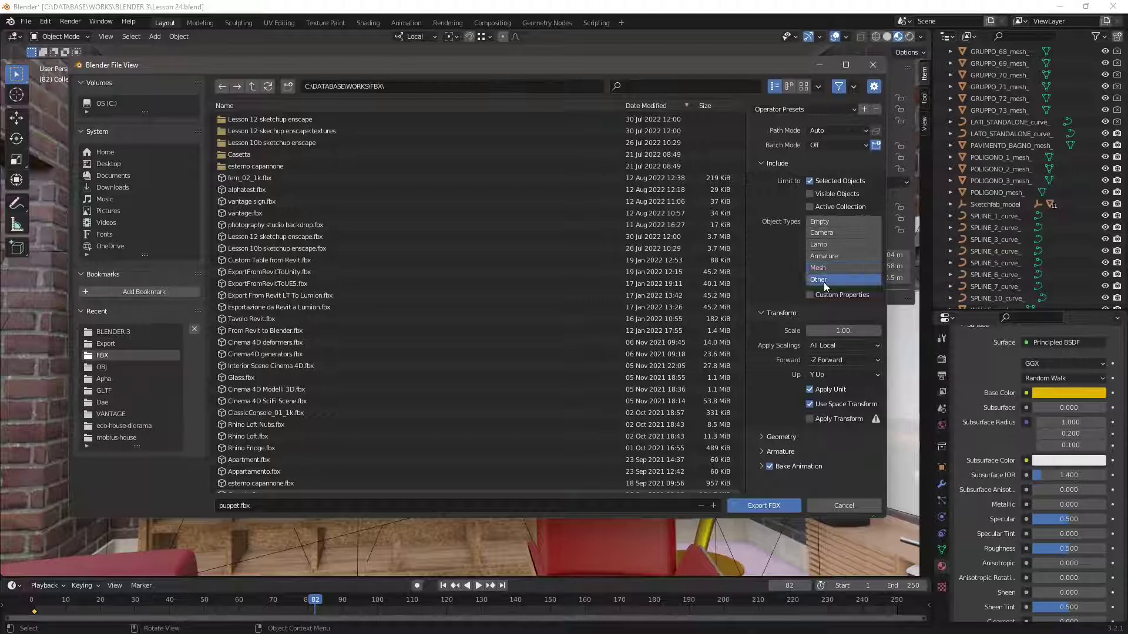
left_click(820, 222)
left_click(823, 257)
left_click(820, 268)
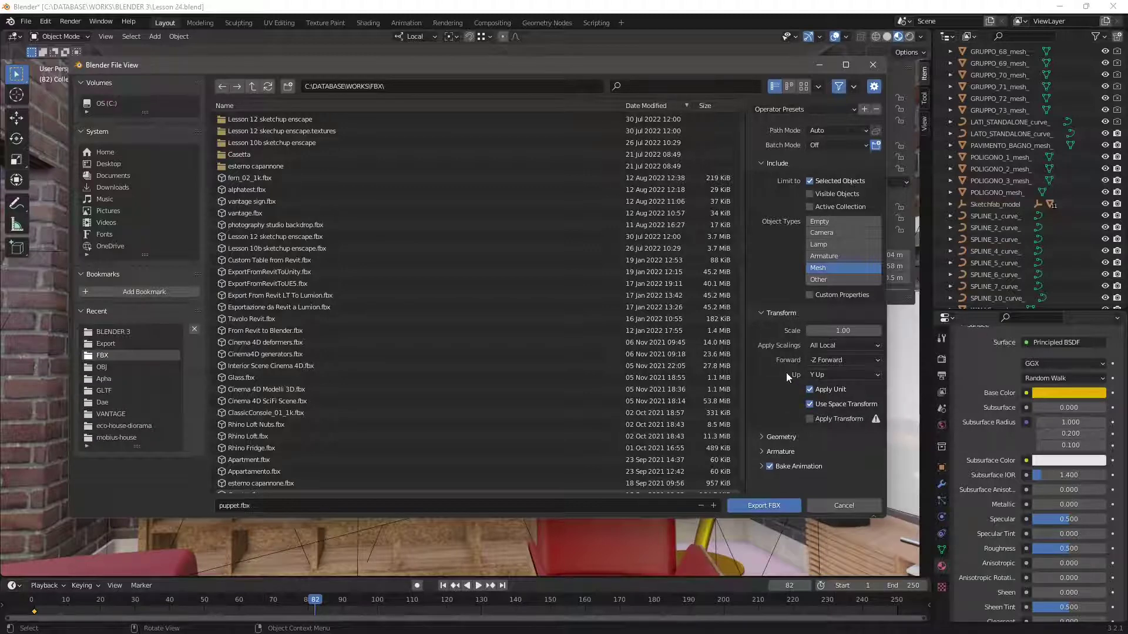
Step: Set Z Up and X Forward, enable Apply Transform, and expand the Geometry options
left_click(830, 377)
left_click(831, 414)
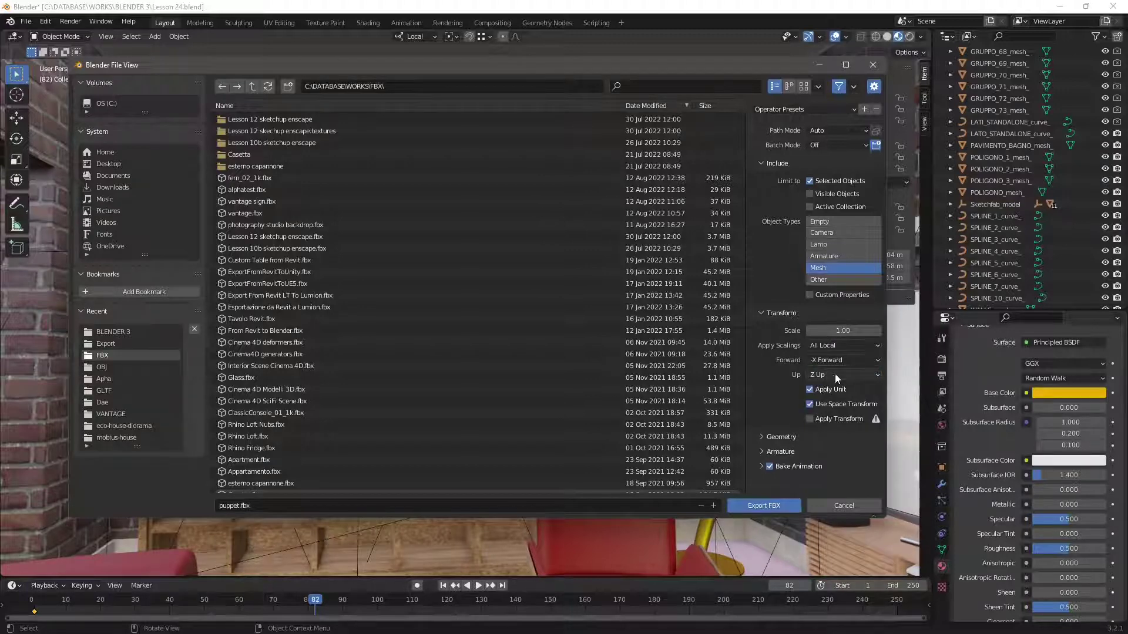
left_click(829, 361)
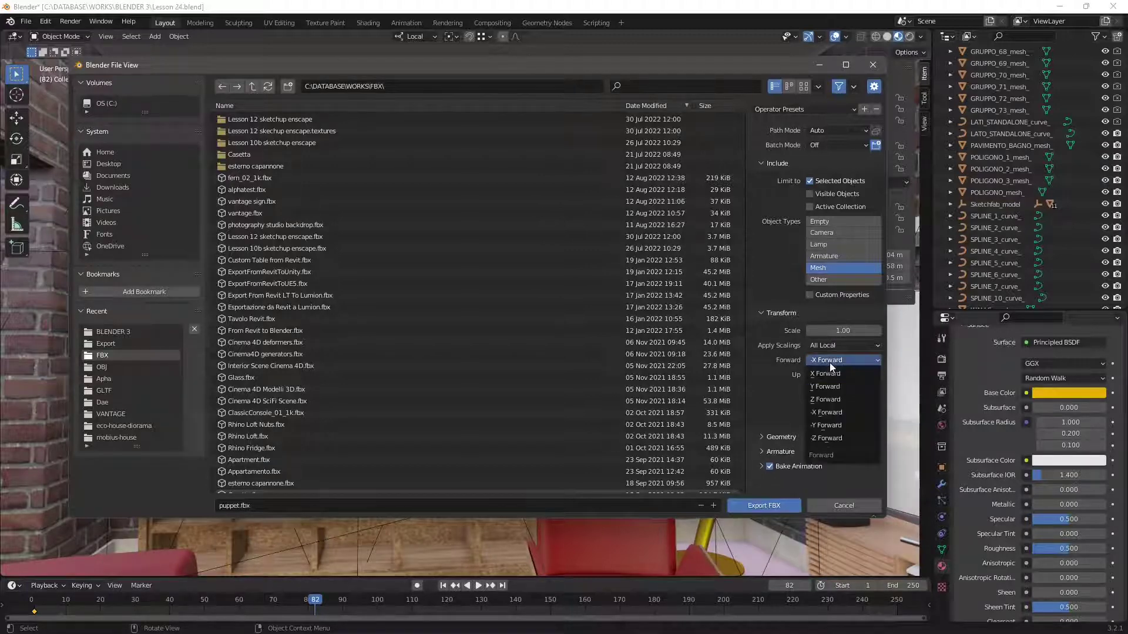
left_click(828, 374)
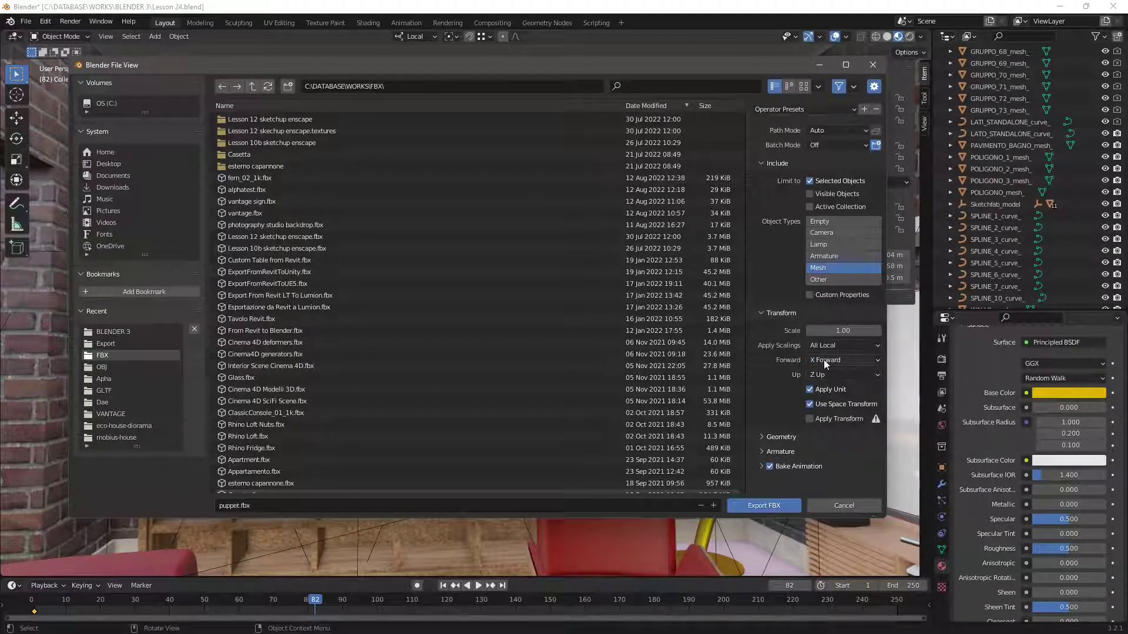
left_click(809, 420)
left_click(780, 438)
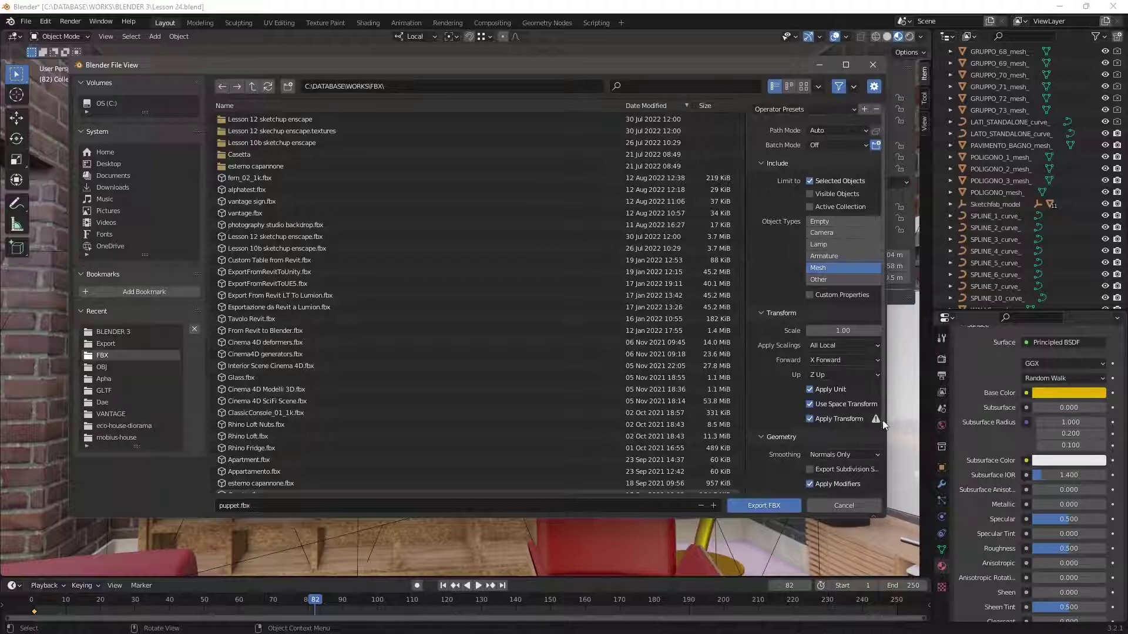
Step: Keep FBX smoothing at Normals Only and include subdivision surfaces in the export
left_click_drag(882, 420, 881, 502)
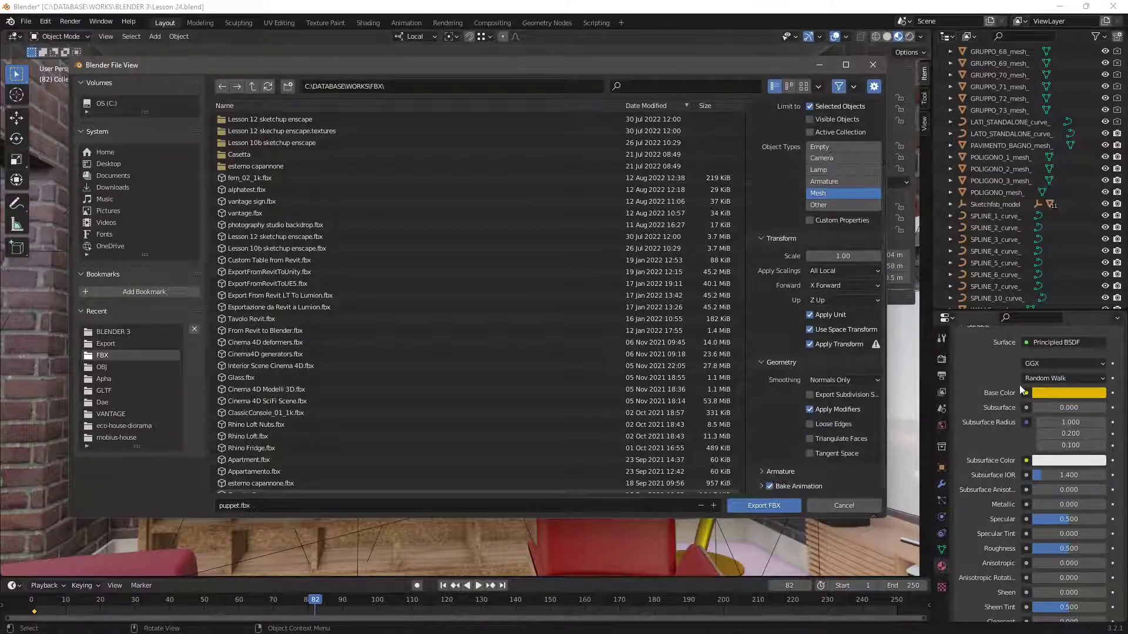
left_click(812, 381)
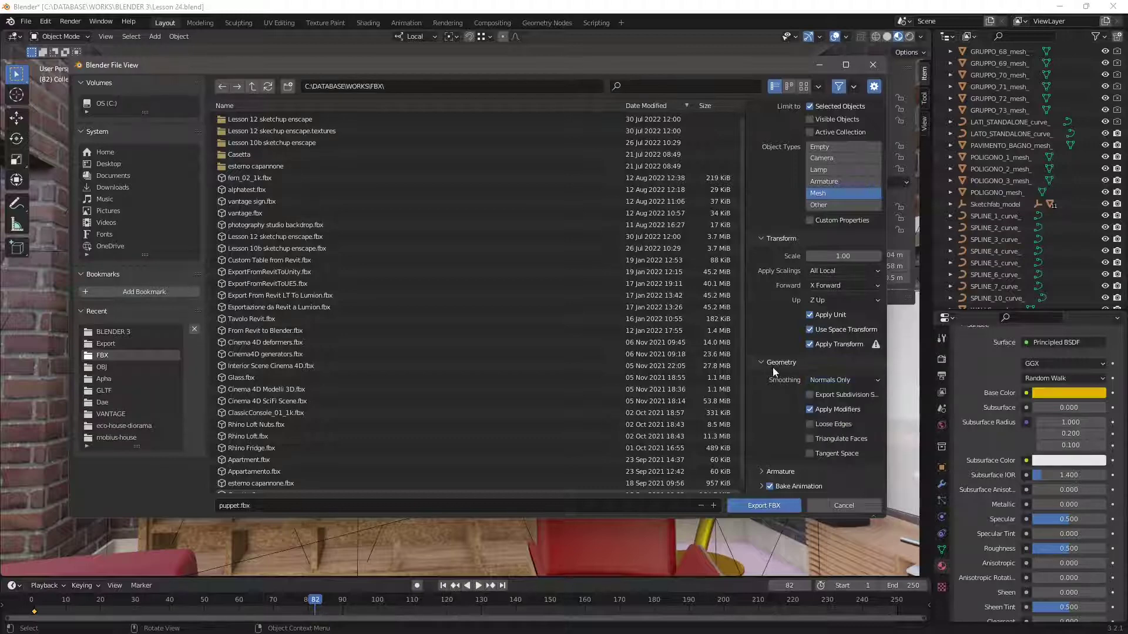
left_click(823, 383)
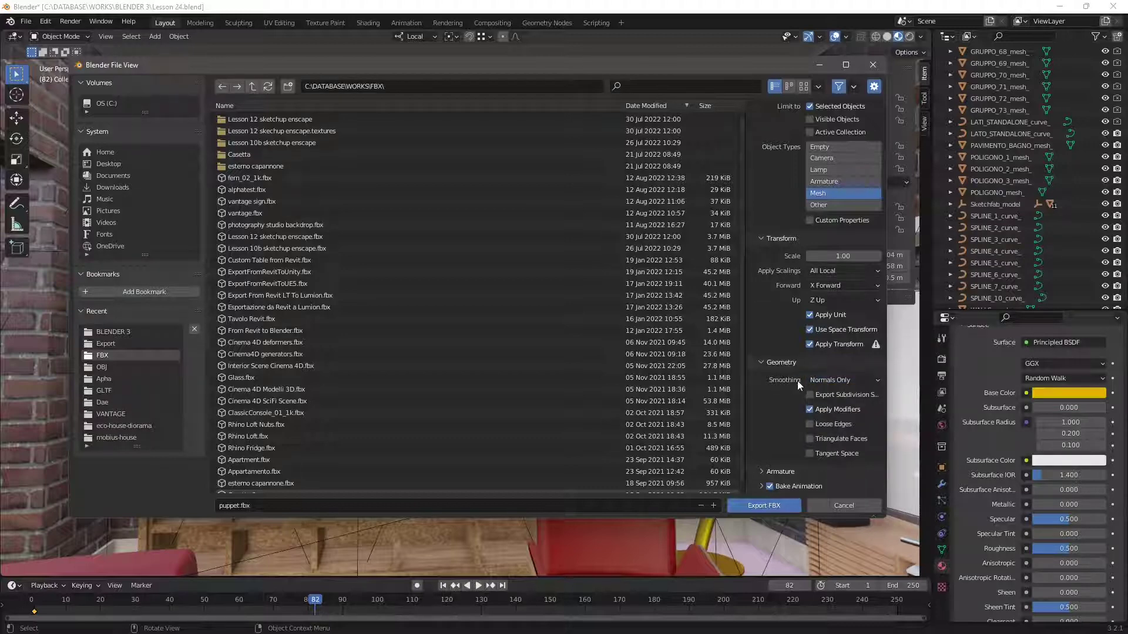
left_click(845, 381)
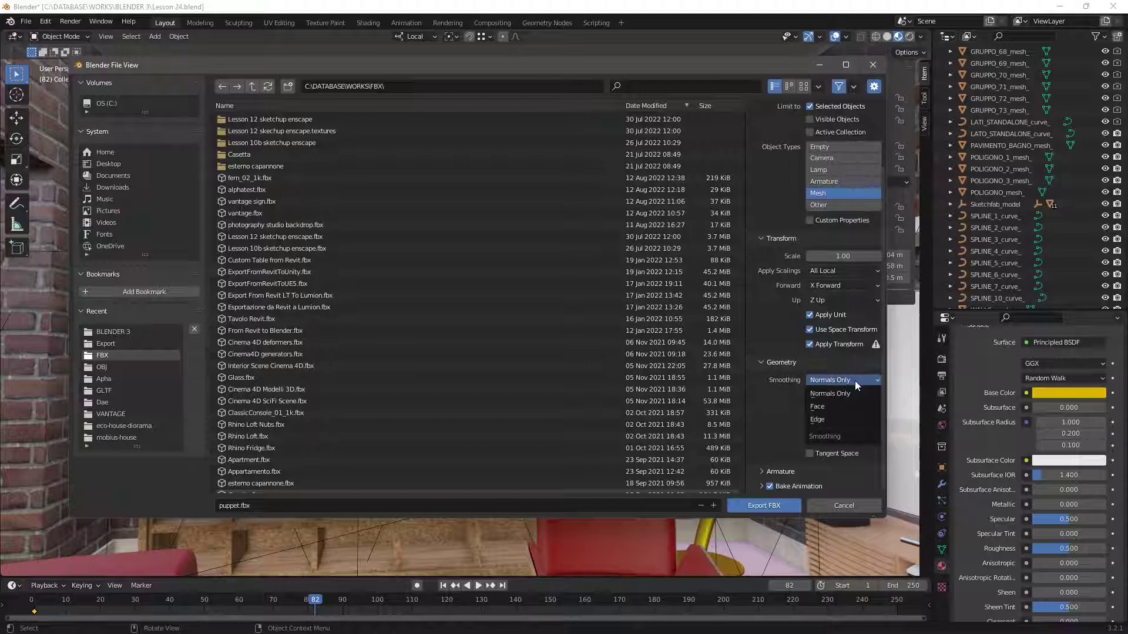
left_click(852, 404)
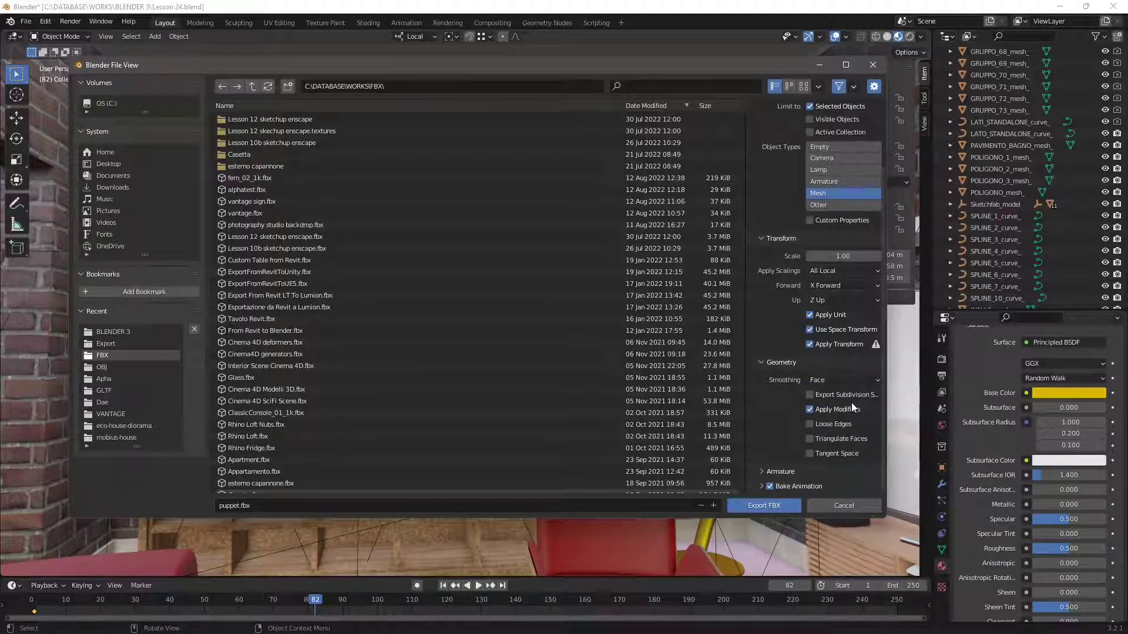
left_click(869, 397)
left_click(830, 380)
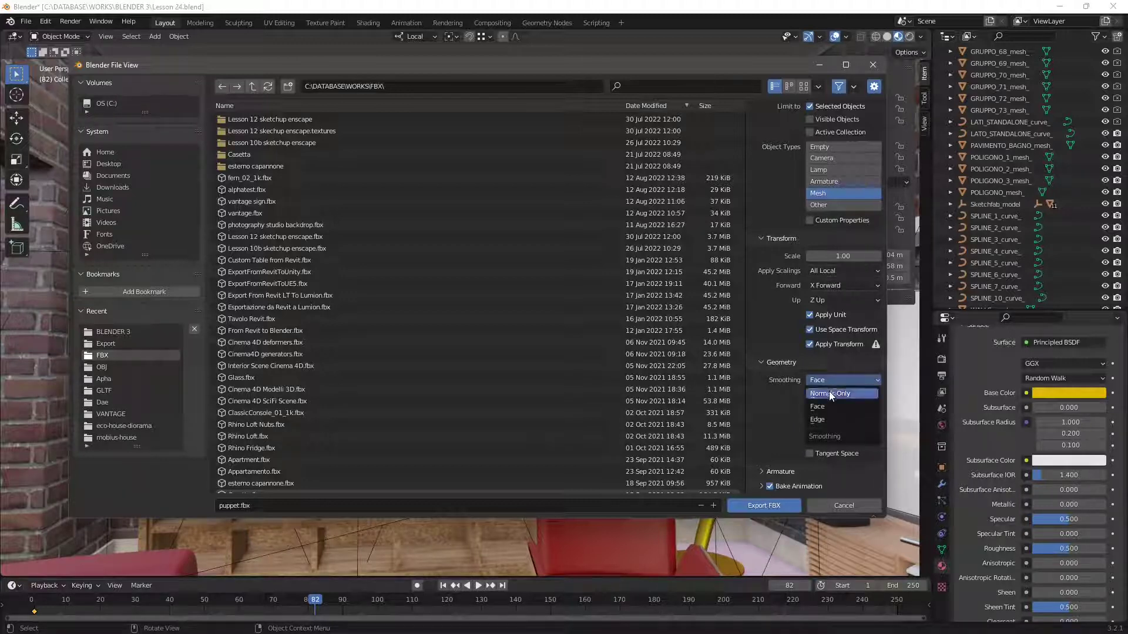
left_click(833, 395)
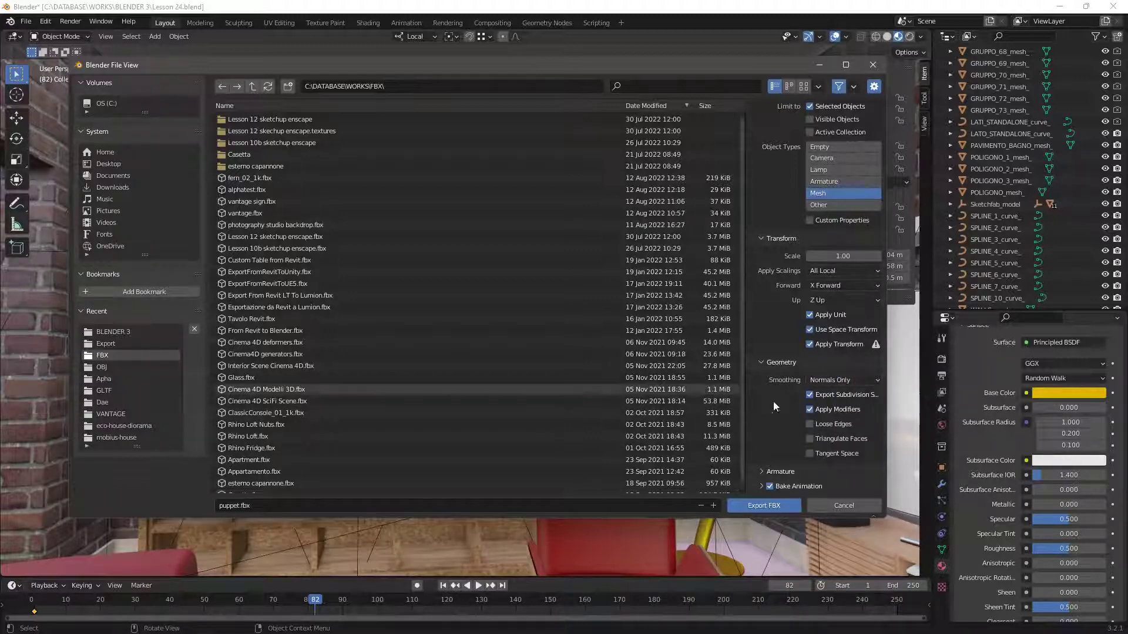
Step: Turn off Bake Animation and export the puppet as puppet.fbx
left_click(769, 486)
left_click(763, 471)
scroll(763, 471, "down", 3)
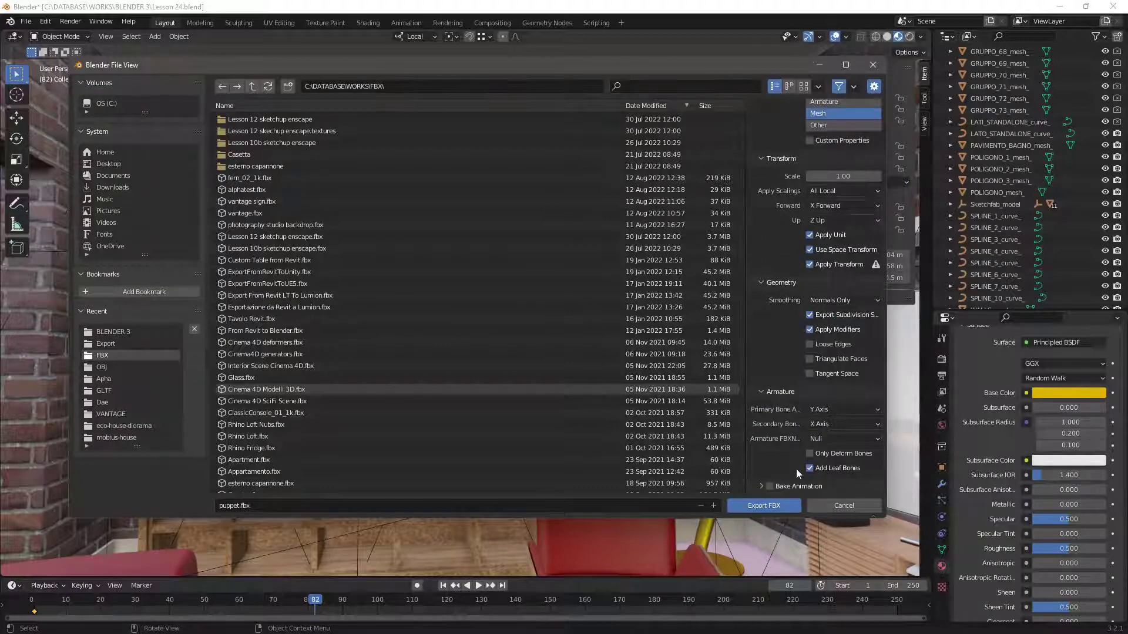
left_click(760, 506)
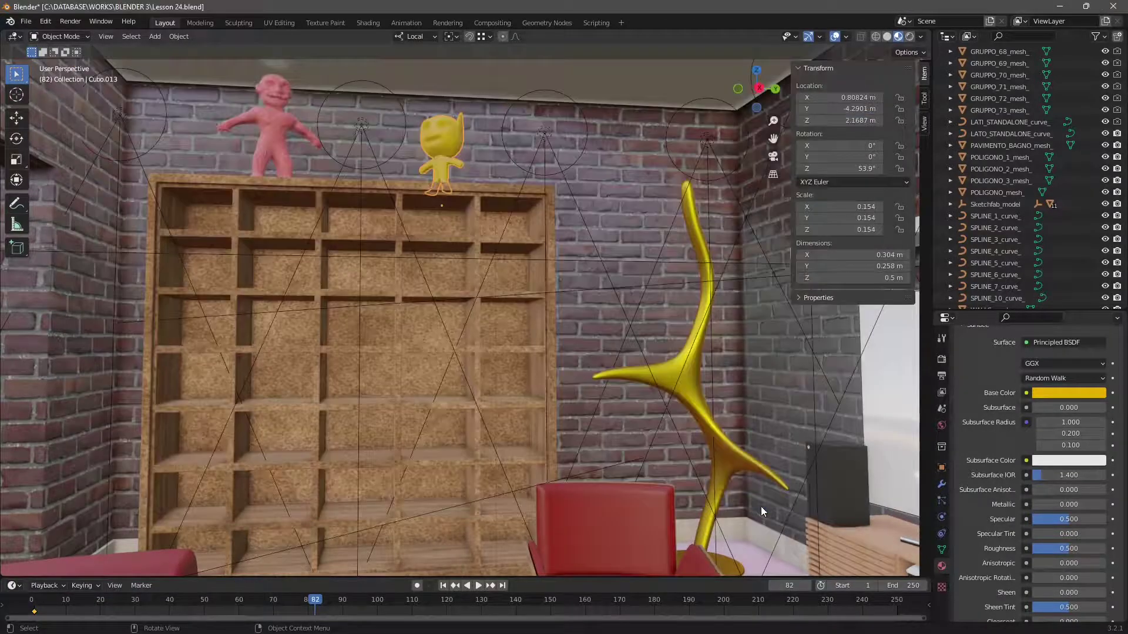
Step: Drag puppet.fbx from the WORKS FBX folder onto Sketchfab's 'Upload a new model' drop zone
key("alt+Tab")
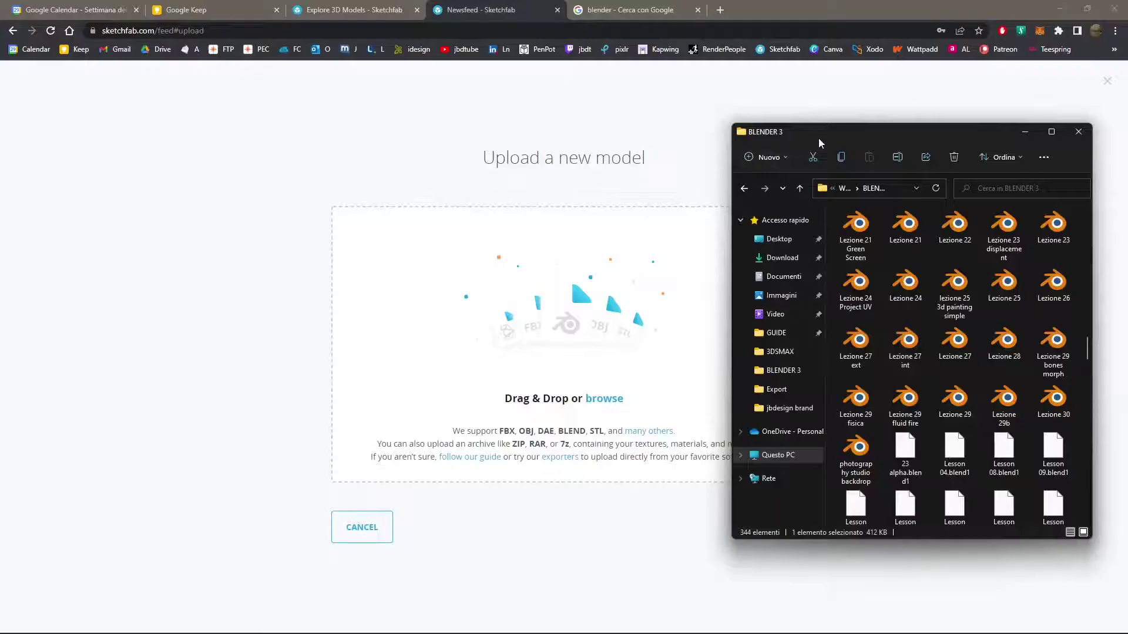
left_click_drag(819, 138, 828, 95)
scroll(913, 341, "down", 15)
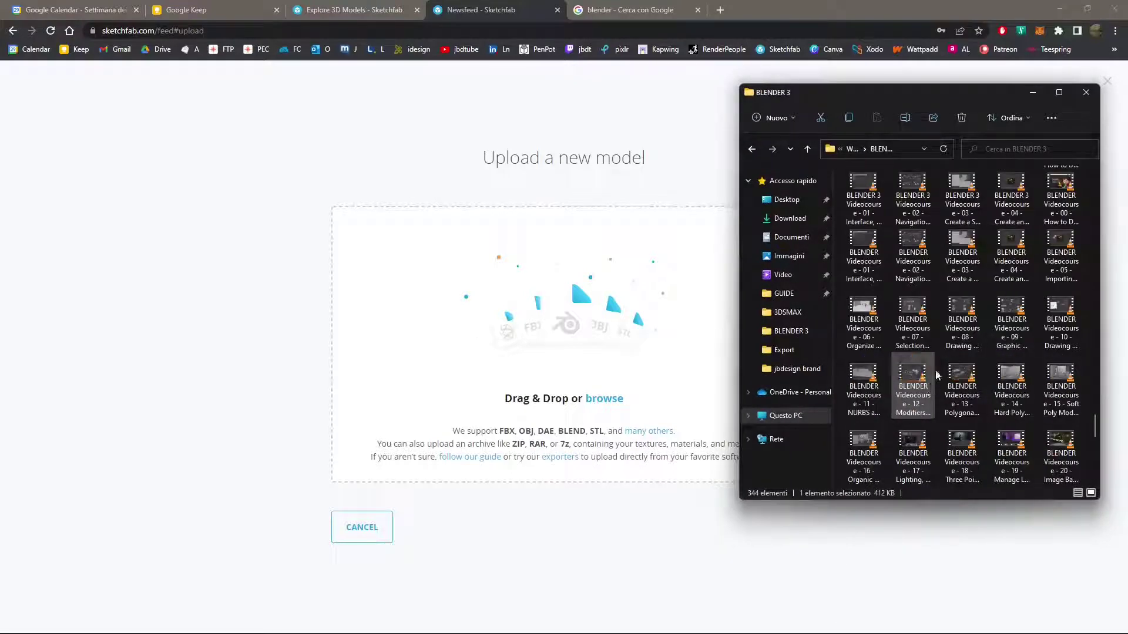
left_click_drag(742, 177, 563, 179)
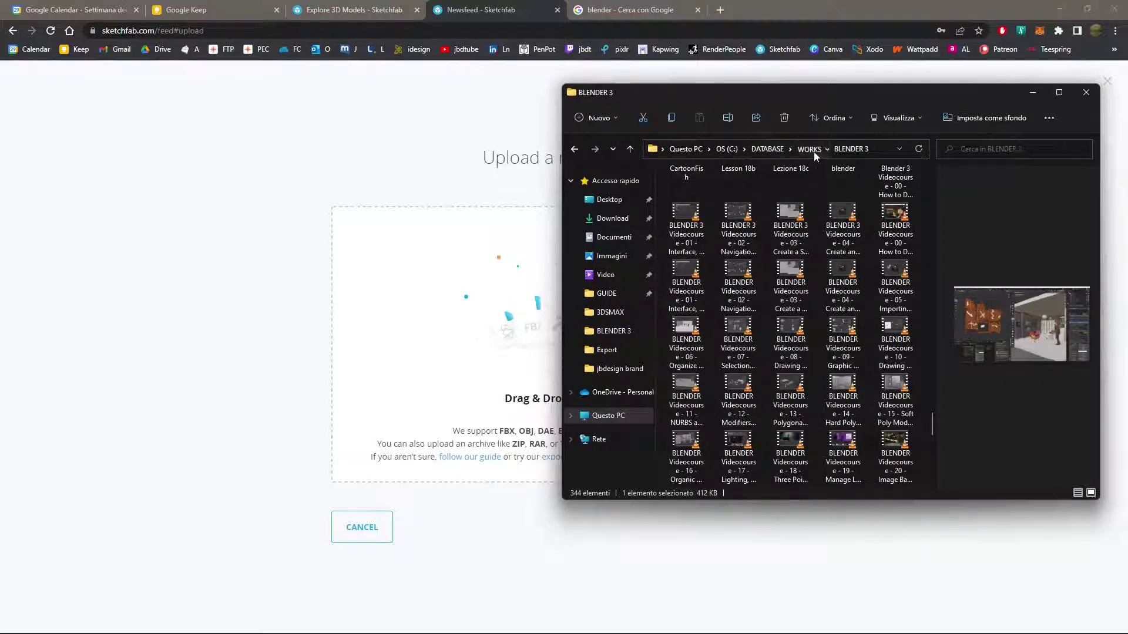
left_click(809, 149)
double_click(681, 192)
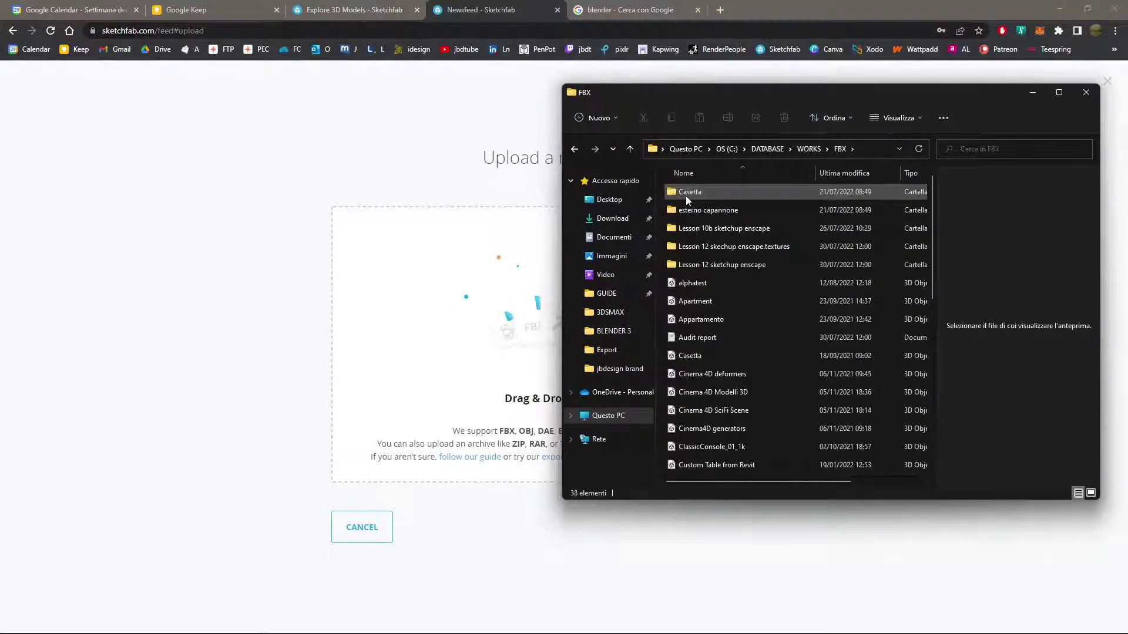
left_click(691, 192)
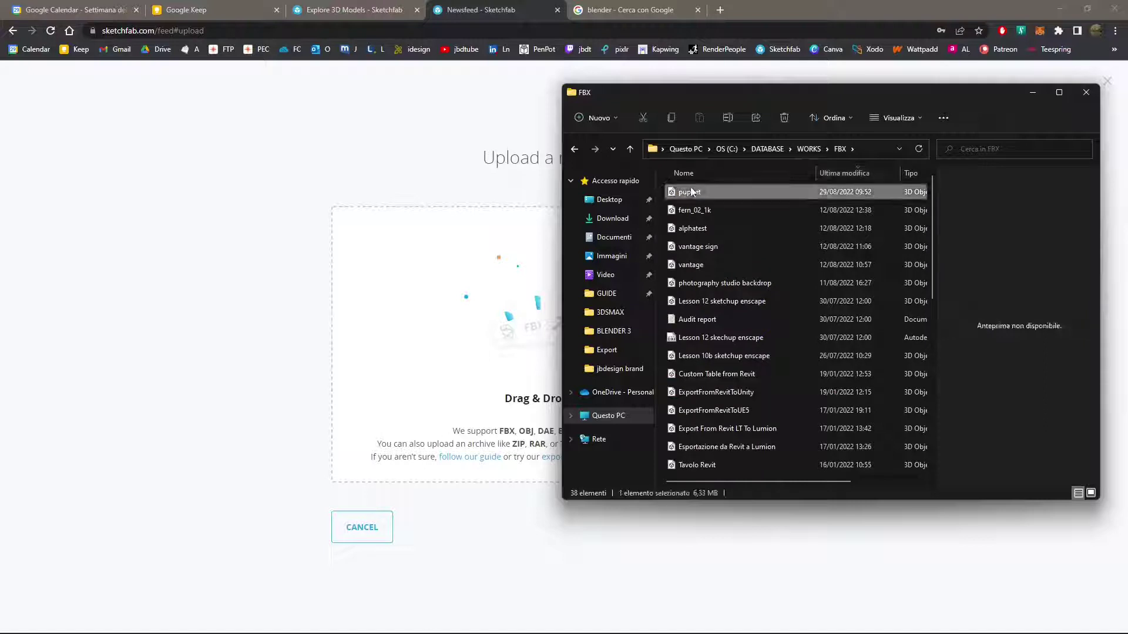
mouse_move(684, 197)
left_mouse_down()
mouse_move(519, 308)
mouse_move(671, 198)
mouse_move(510, 347)
left_mouse_up()
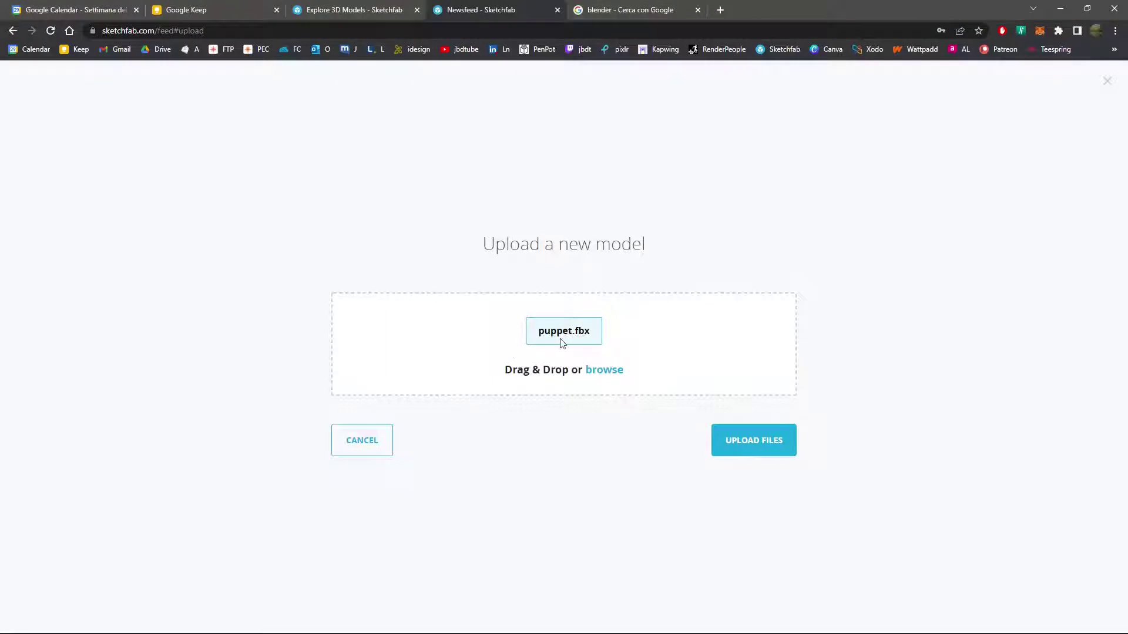
Step: Dismiss the extra file picker and upload puppet.fbx to Sketchfab
left_click(606, 373)
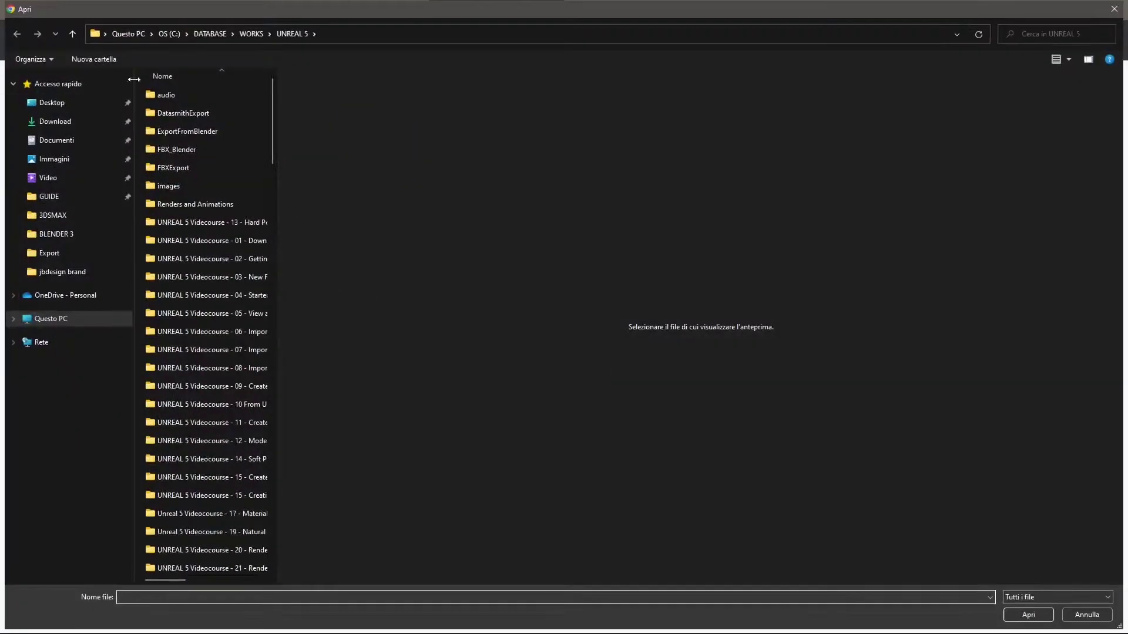
left_click(1114, 10)
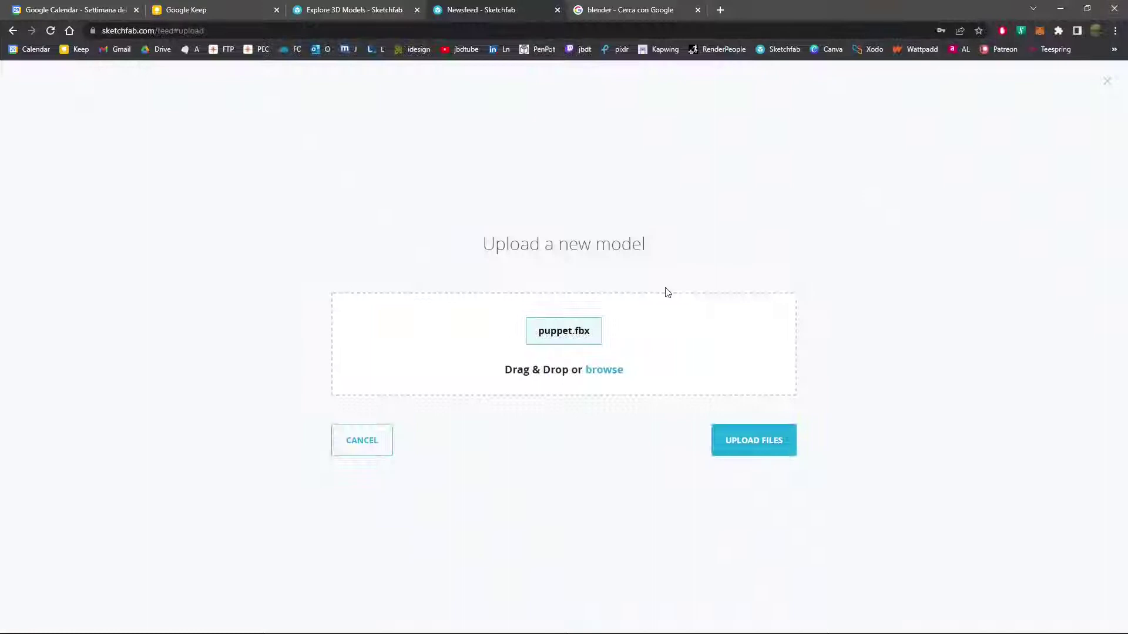
left_click(736, 445)
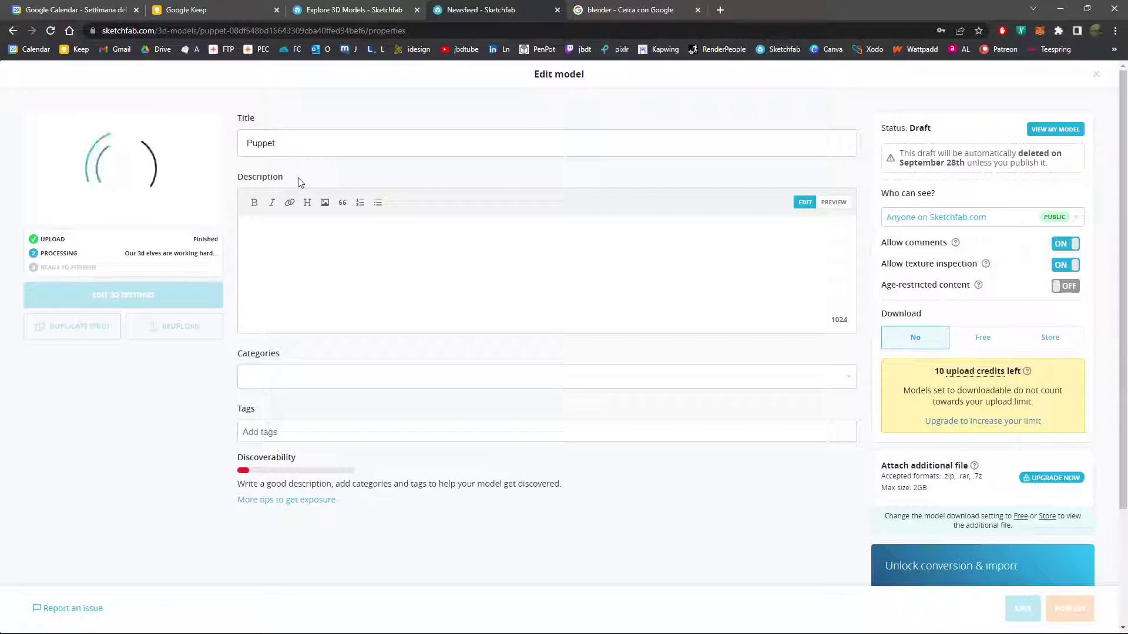
Step: Edit the title to JB Puppet and enter the description 'A Simple Puppet Object'
left_click(282, 148)
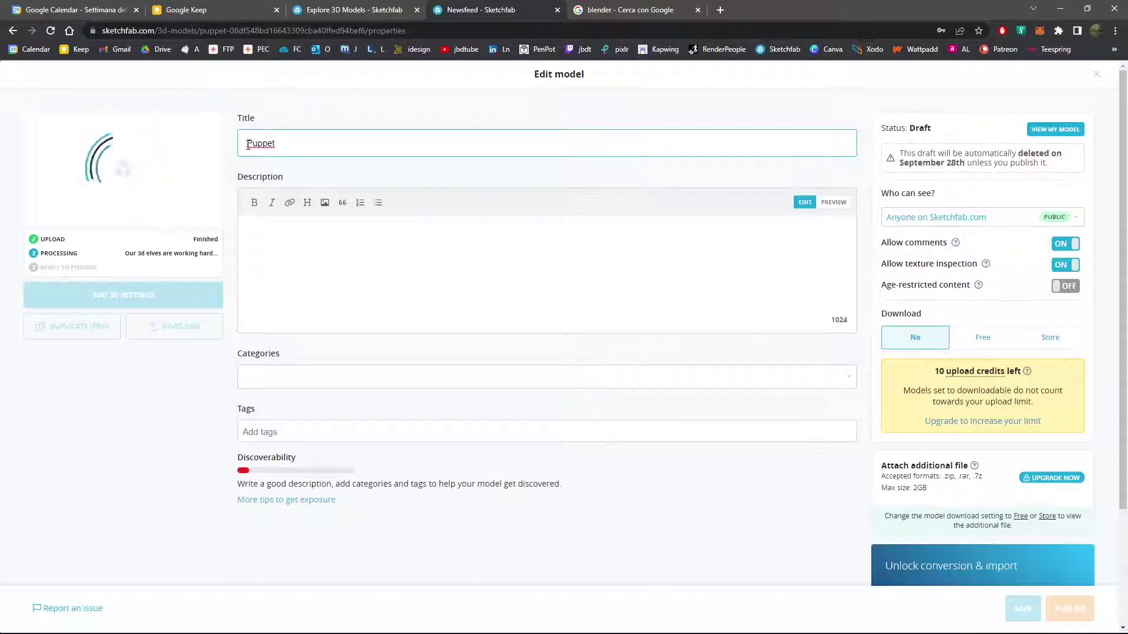
type("3D")
left_click(278, 225)
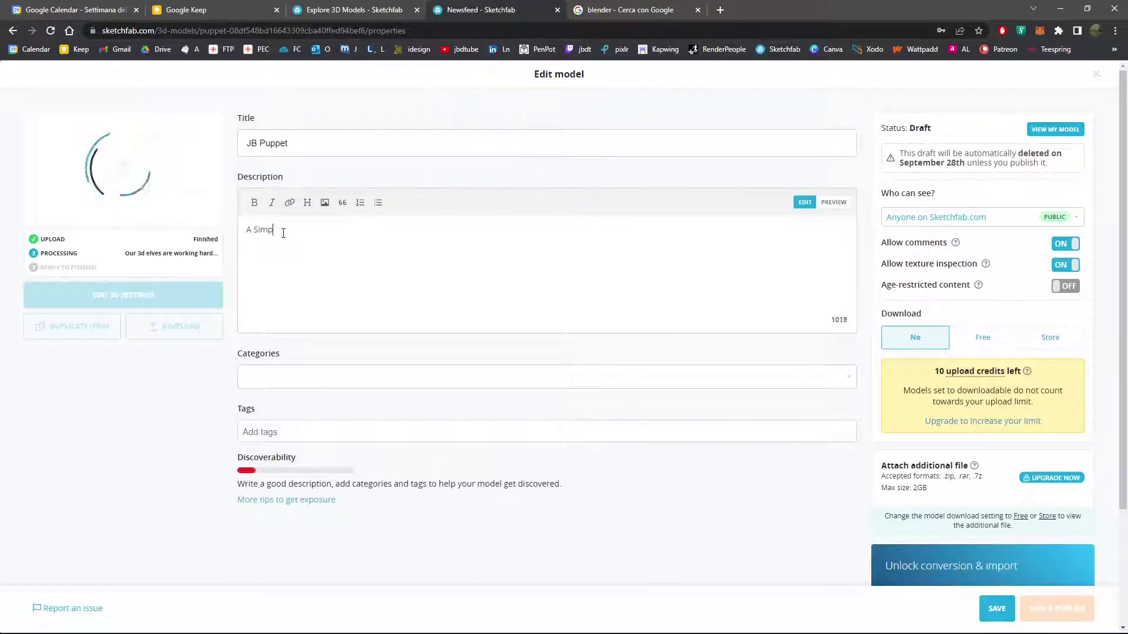
type("A Simple Puppet")
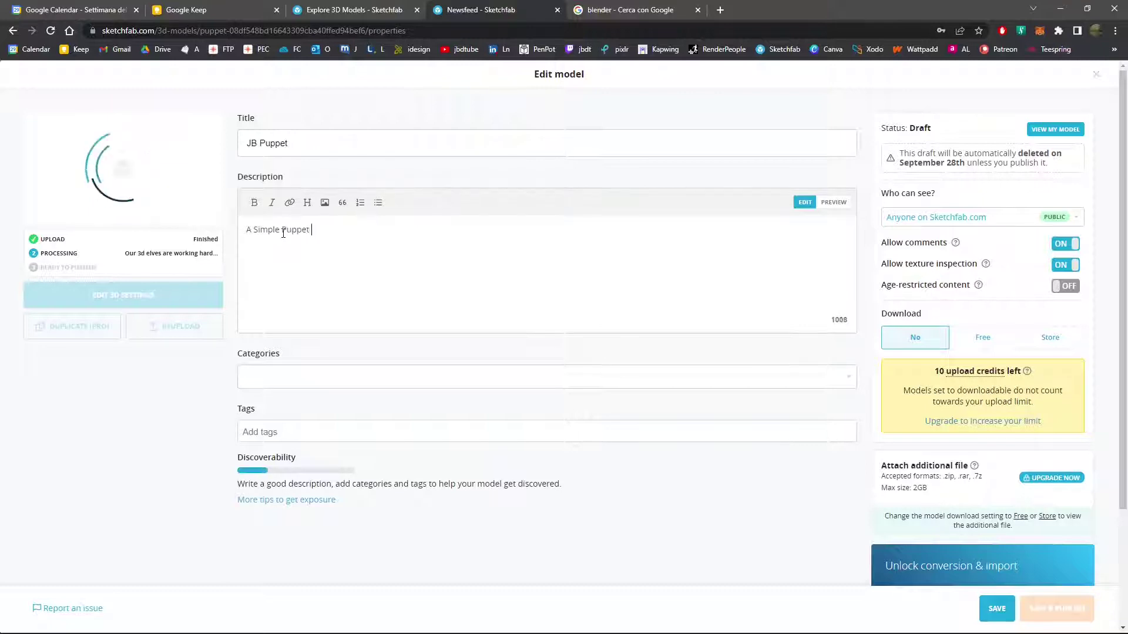
type(" Obje")
key("BackSpace")
type("je")
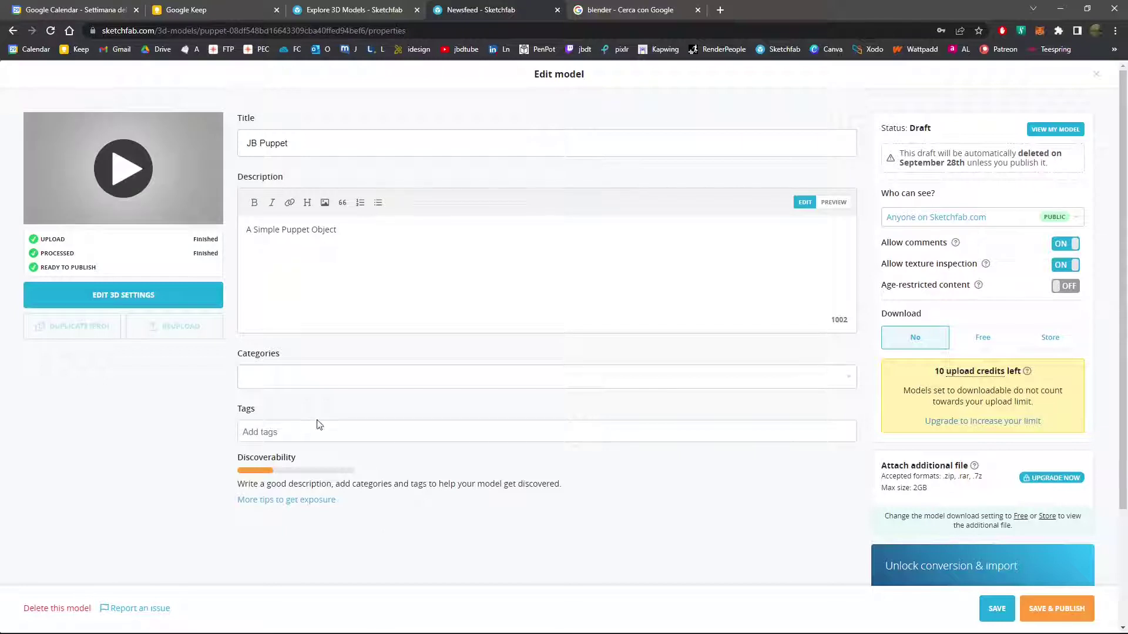
Step: Leave the categories unchanged, start on tags, and load the 3D preview
left_click(288, 385)
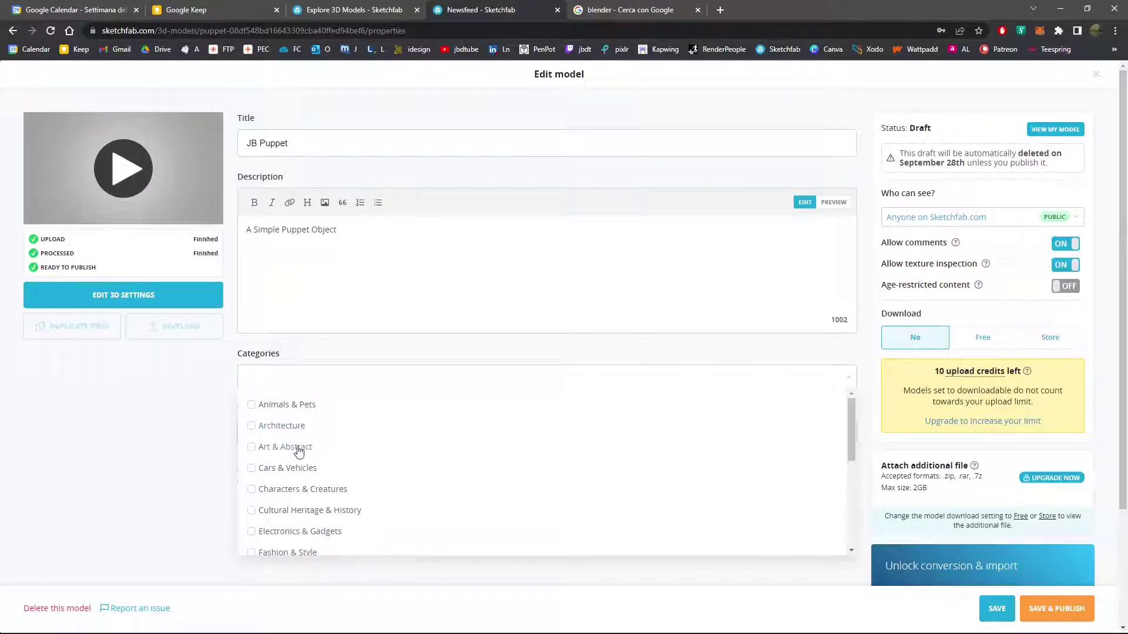
left_click(165, 450)
left_click(269, 441)
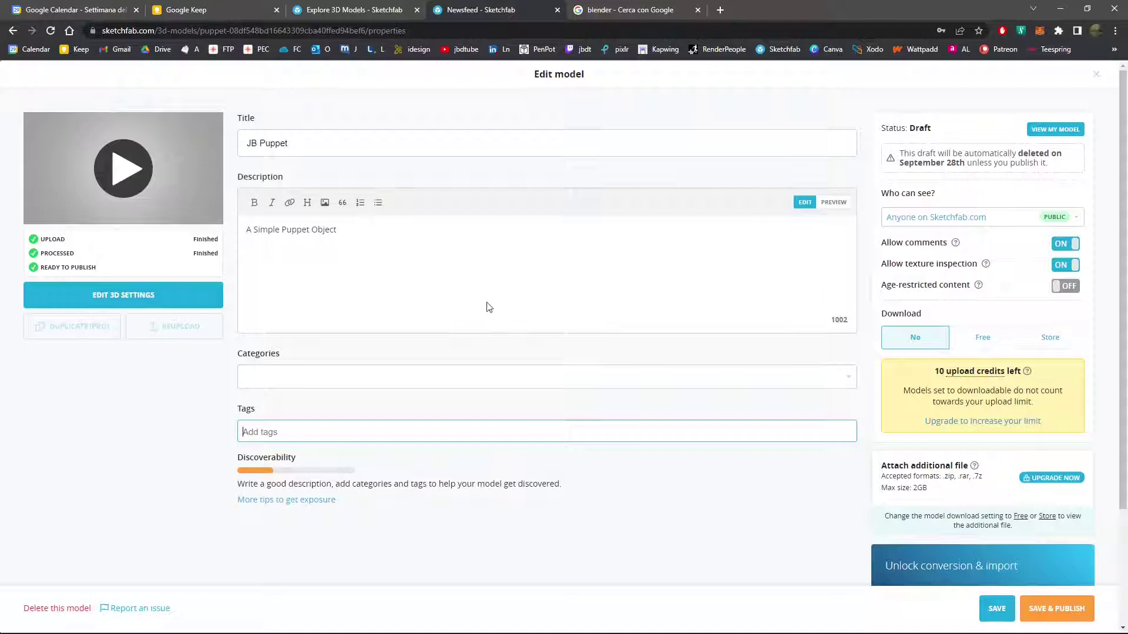
left_click(110, 178)
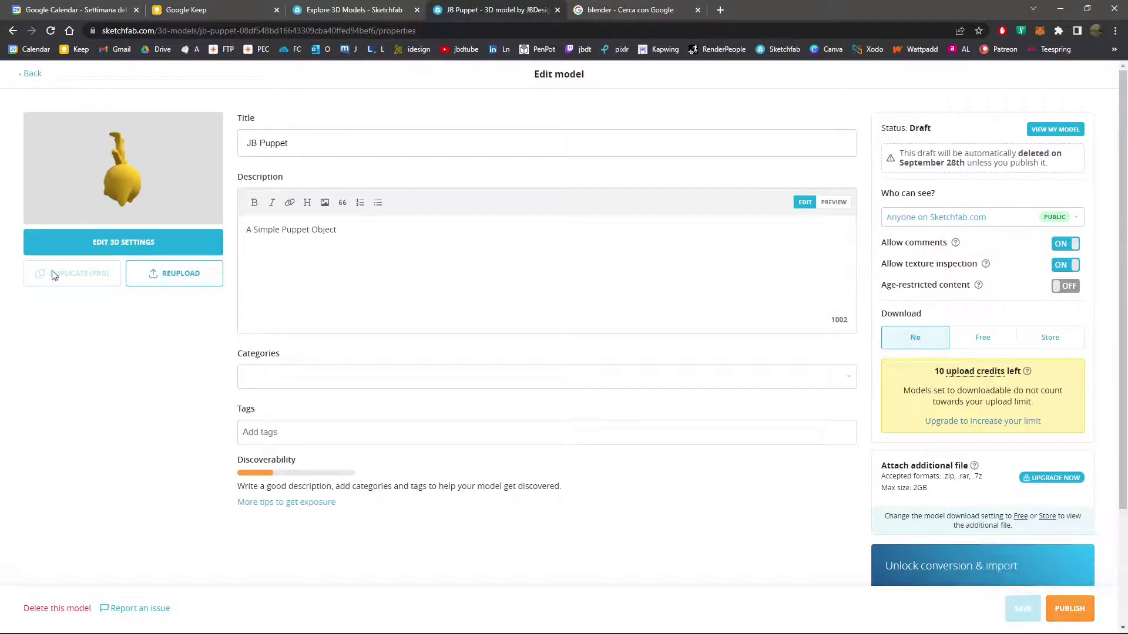
Step: In 3D settings, widen the field of view to 53.741° and briefly preview the wireframe
left_click(106, 250)
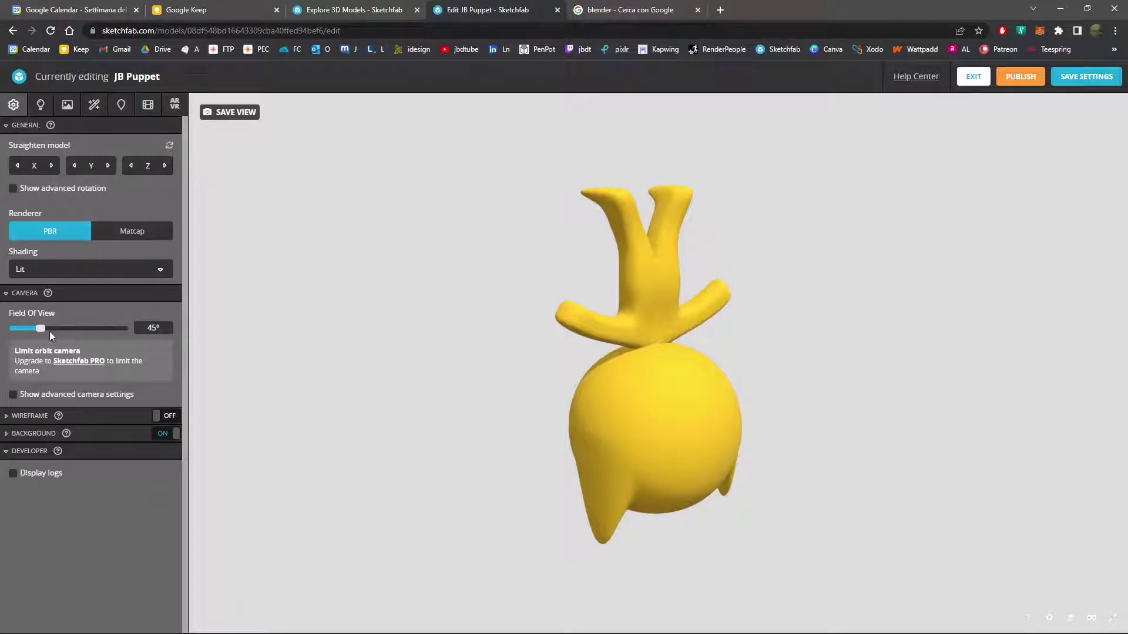
mouse_move(40, 329)
left_mouse_down()
mouse_move(89, 329)
mouse_move(34, 334)
mouse_move(51, 319)
mouse_move(44, 334)
left_mouse_up()
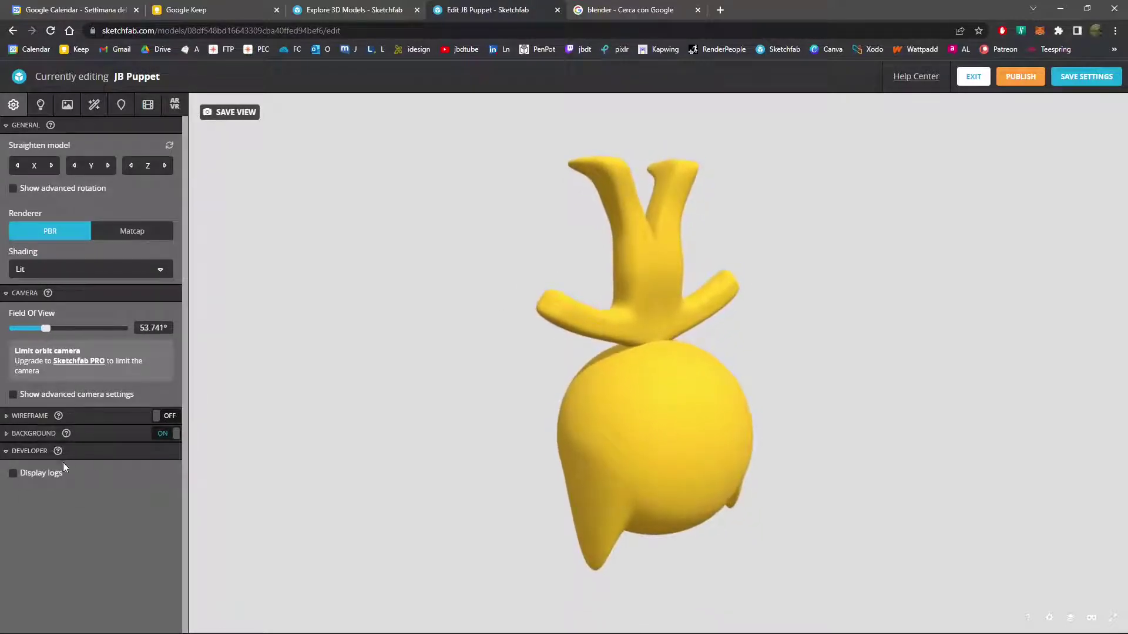
left_click(29, 416)
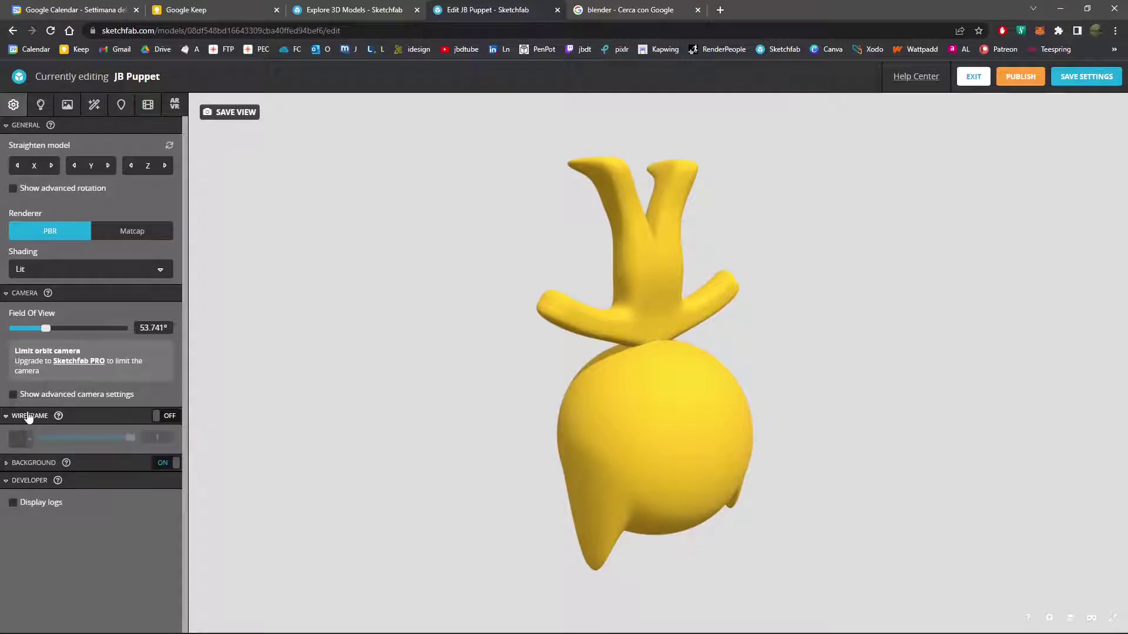
left_click(160, 418)
left_click(161, 419)
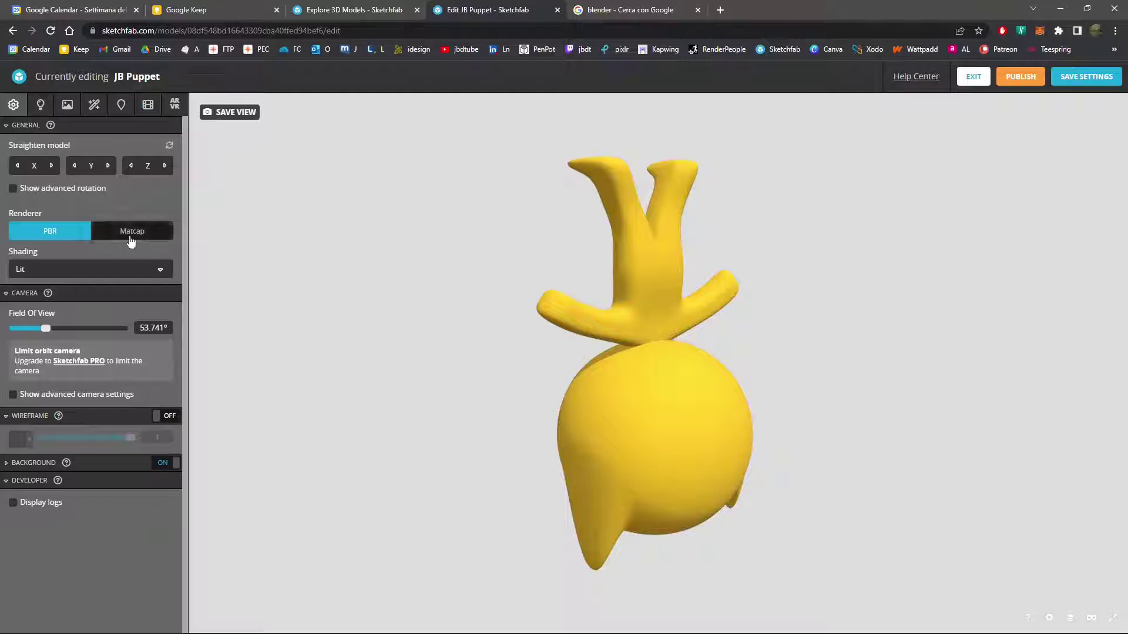
Step: Rotate the puppet with the Straighten model X/Y/Z buttons until it stands upright
left_click(107, 166)
left_click(164, 166)
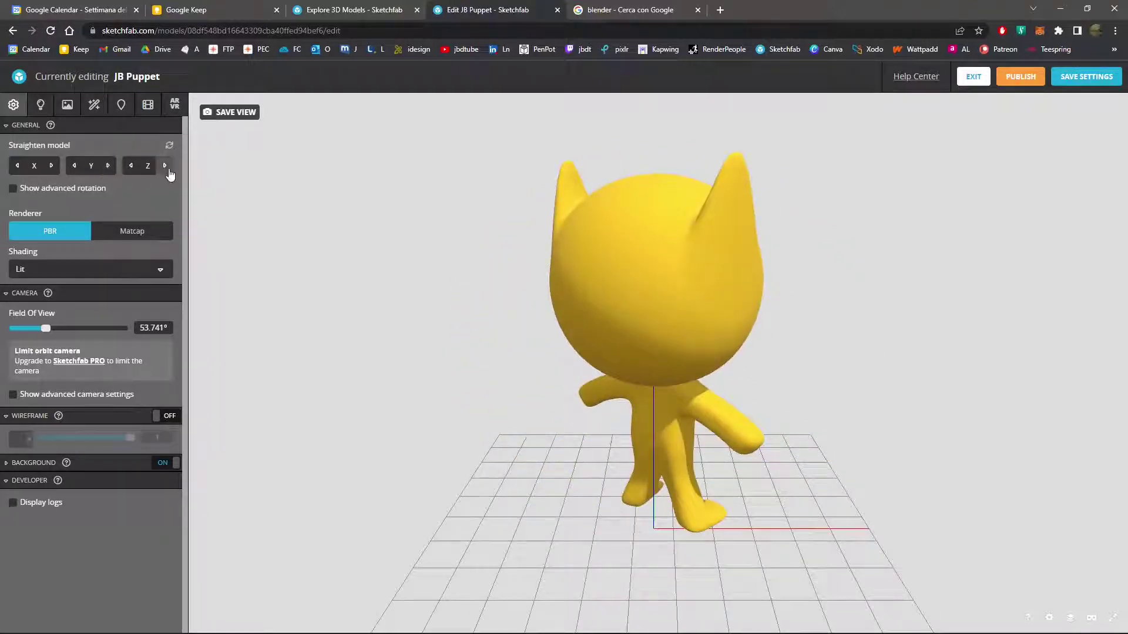
left_click(52, 166)
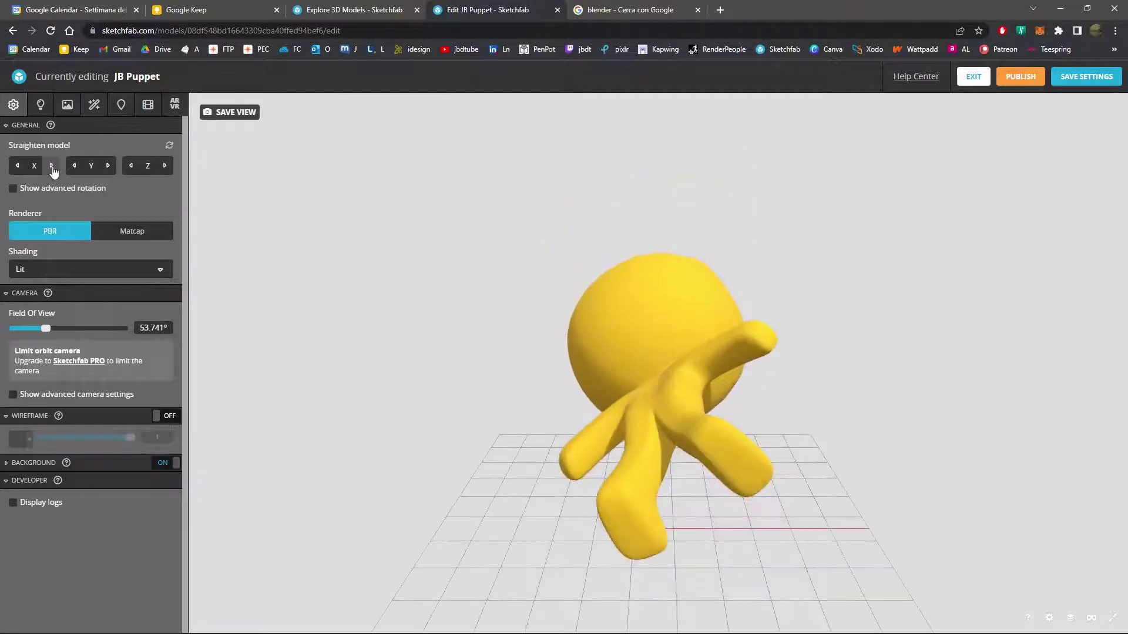
left_click(164, 165)
left_click(131, 166)
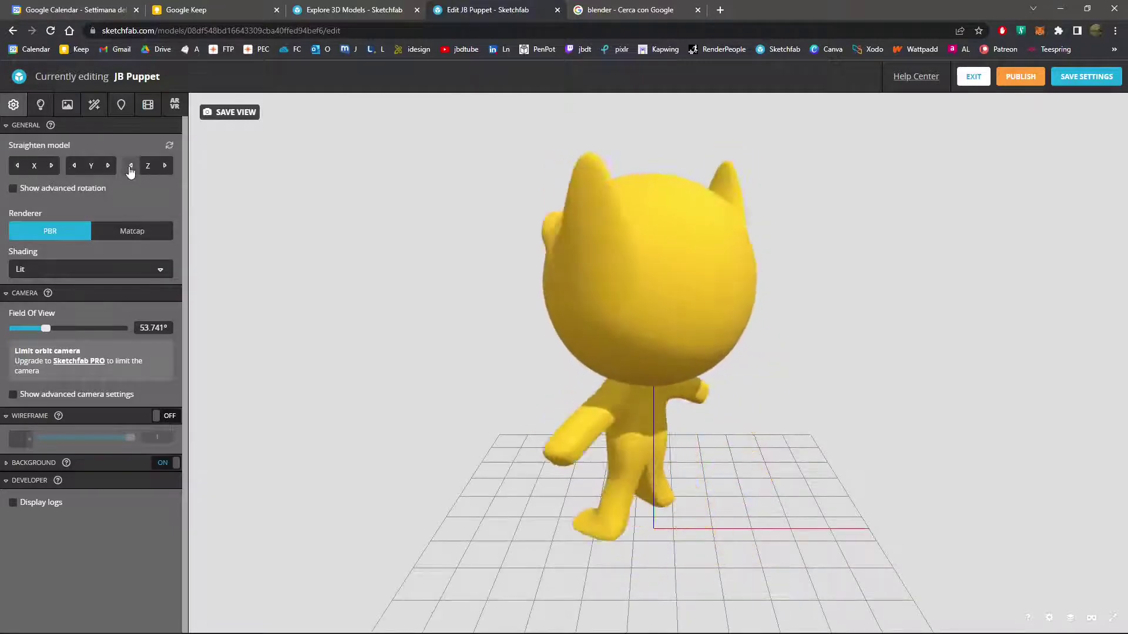
left_click(130, 166)
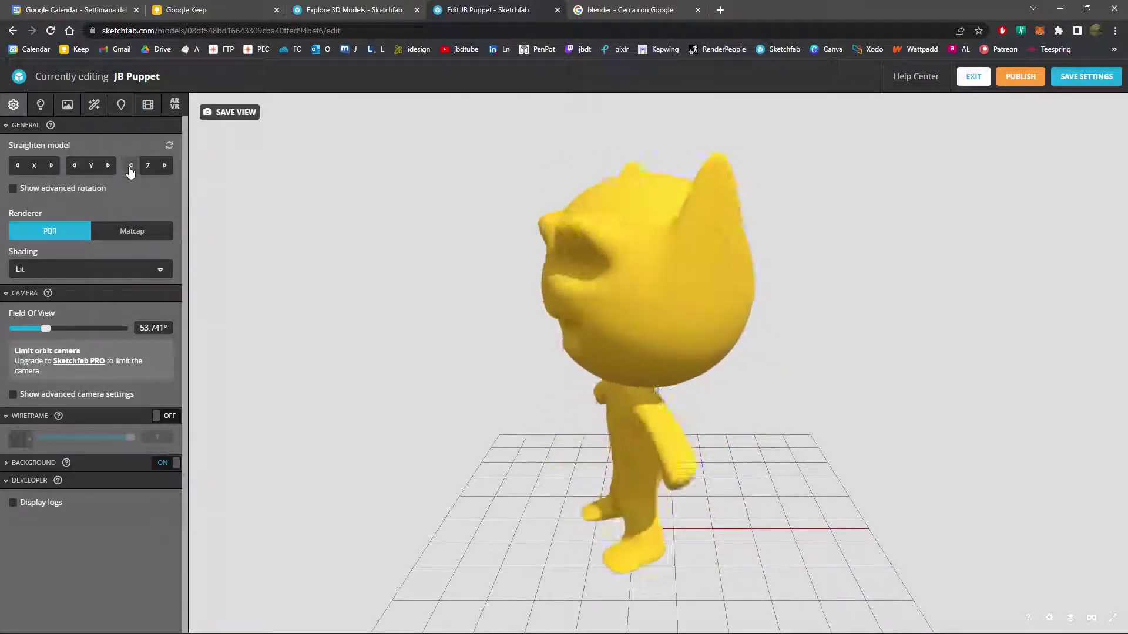
left_click(165, 166)
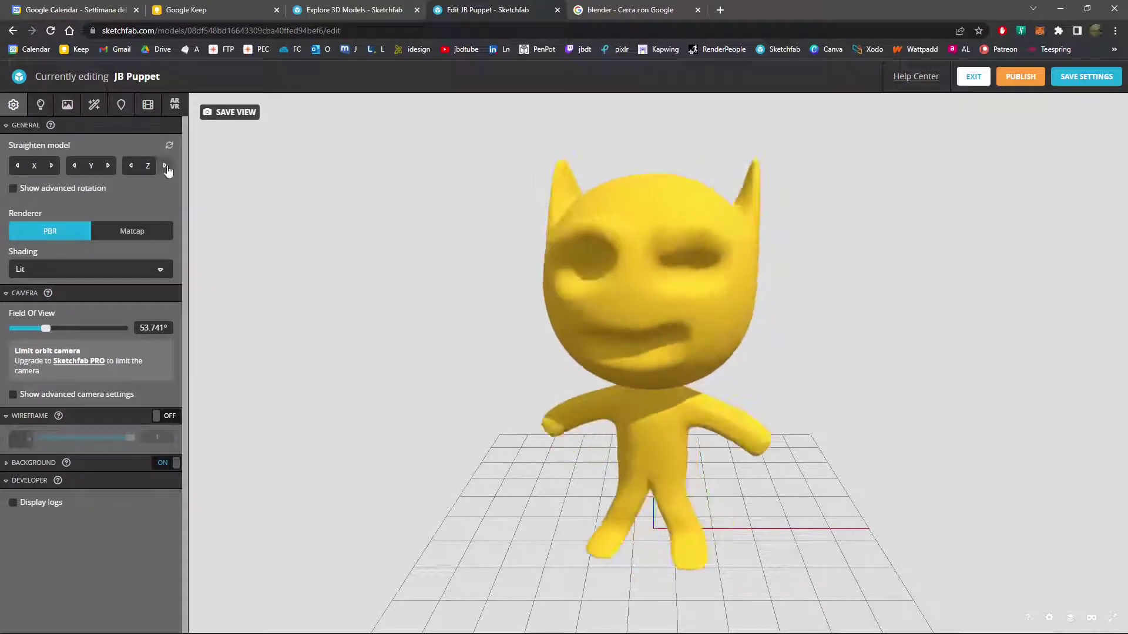
left_click(170, 146)
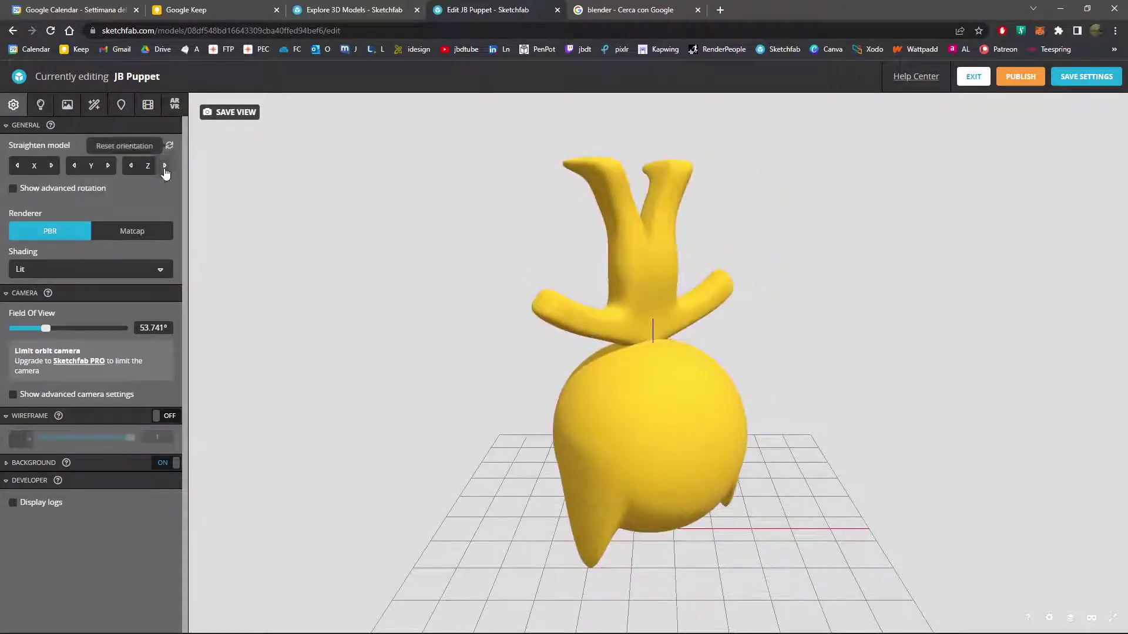
left_click(109, 167)
left_click(165, 166)
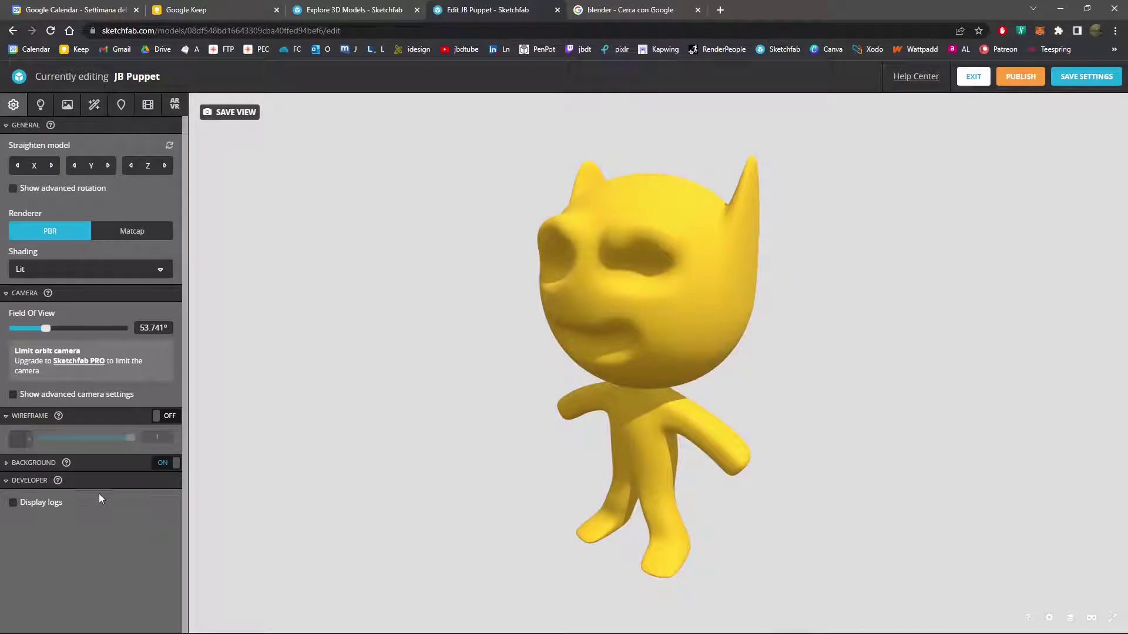
Step: Show the environment as background at orientation 103.111°, brightness 0.6944 and light intensity 1.2
left_click(46, 111)
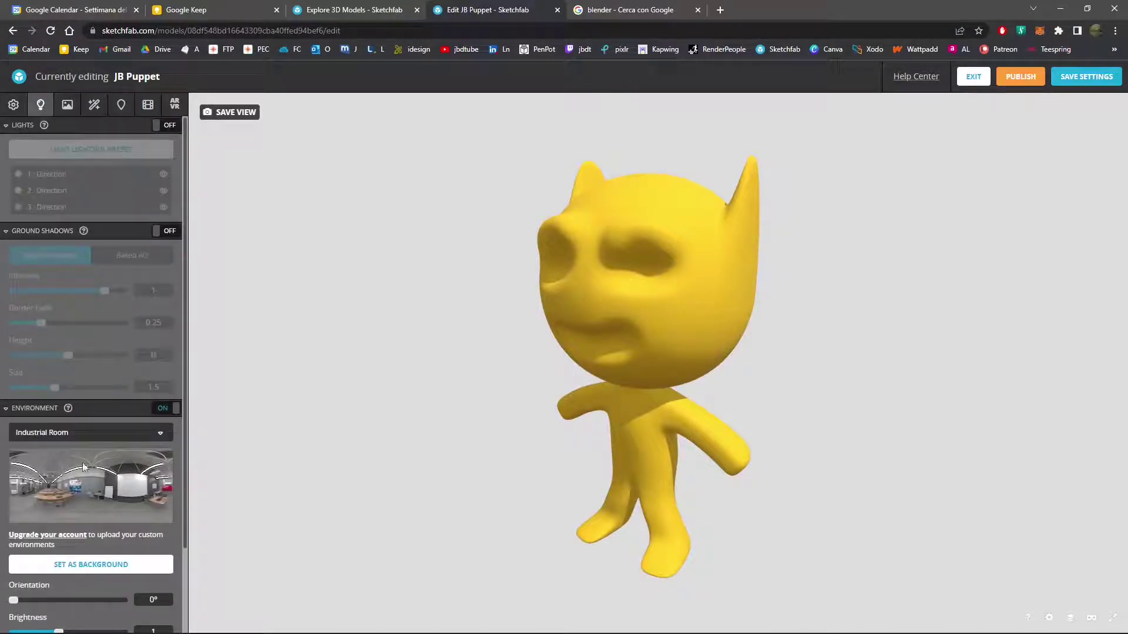
scroll(76, 517, "down", 2)
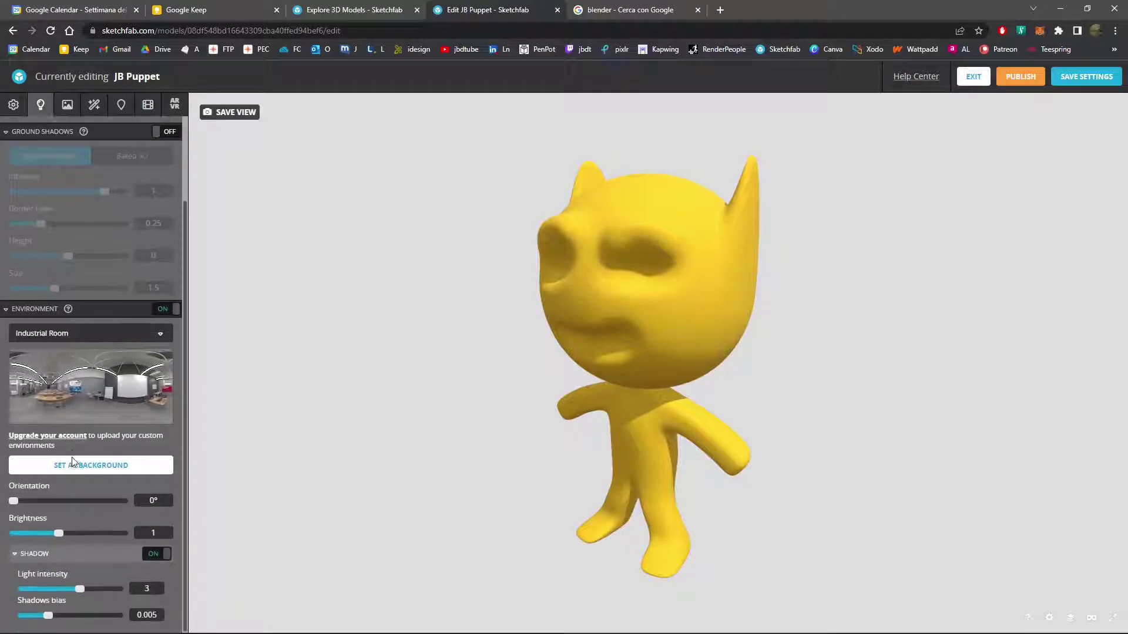
left_click(100, 464)
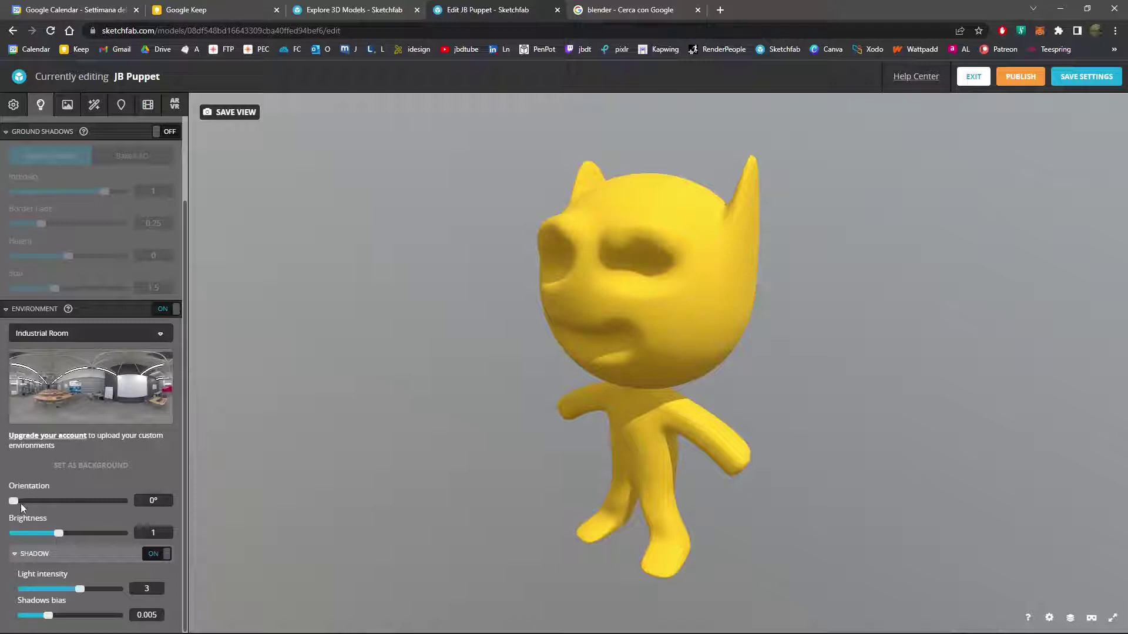
left_click_drag(19, 502, 54, 533)
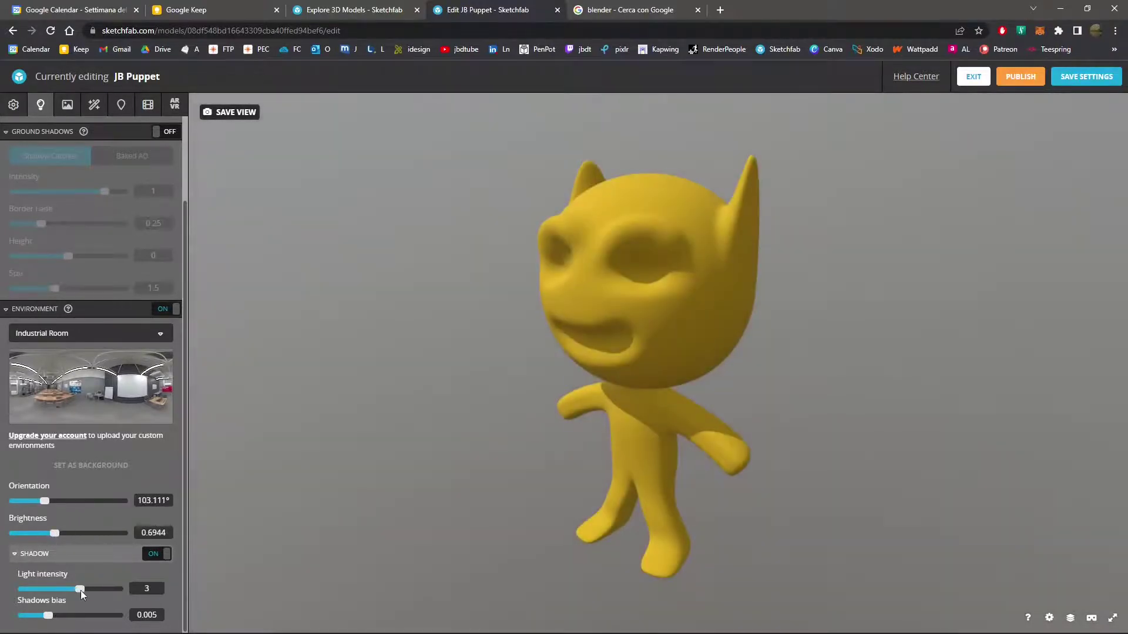
left_click_drag(79, 588, 53, 617)
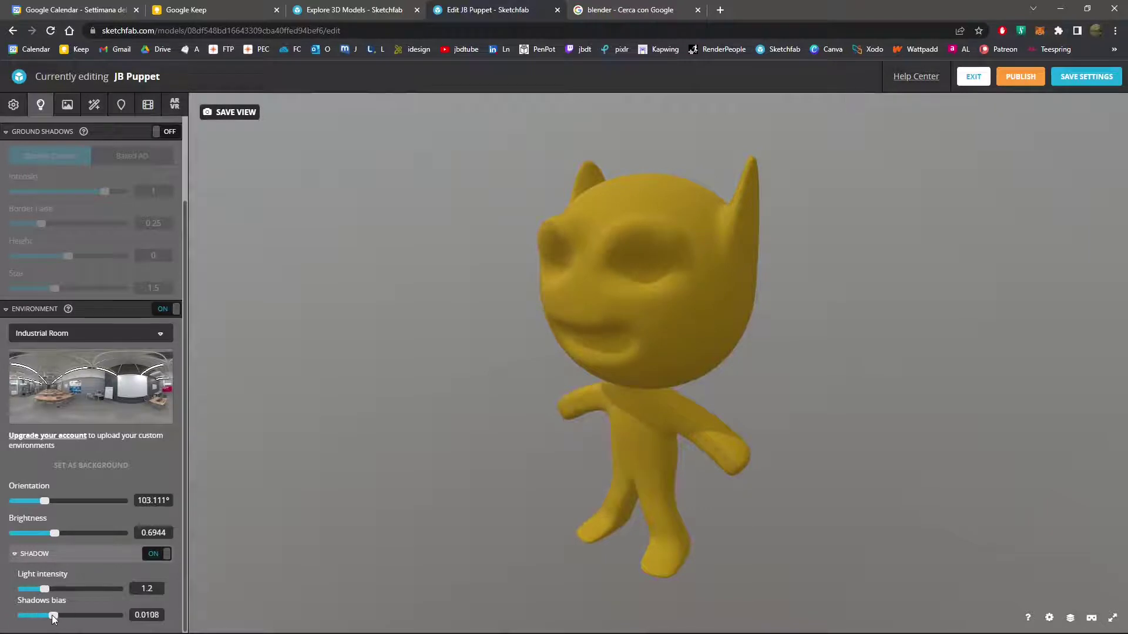
Step: Give the material metalness 0.224, specular F0 0.834 and roughness 0.218
left_click(67, 106)
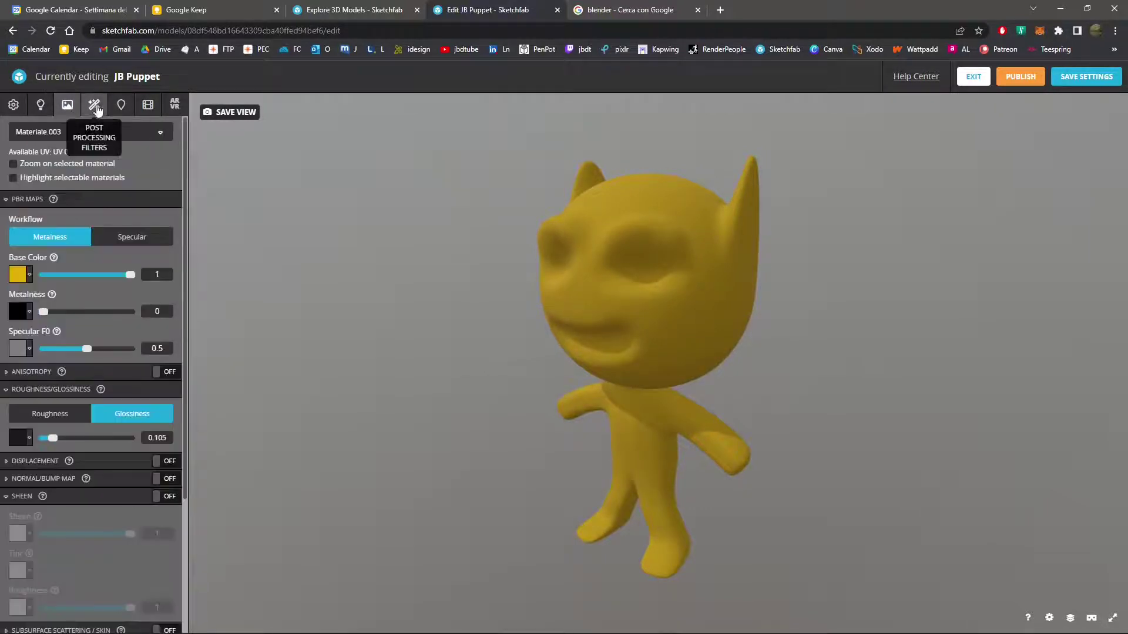
left_click(95, 108)
left_click(67, 105)
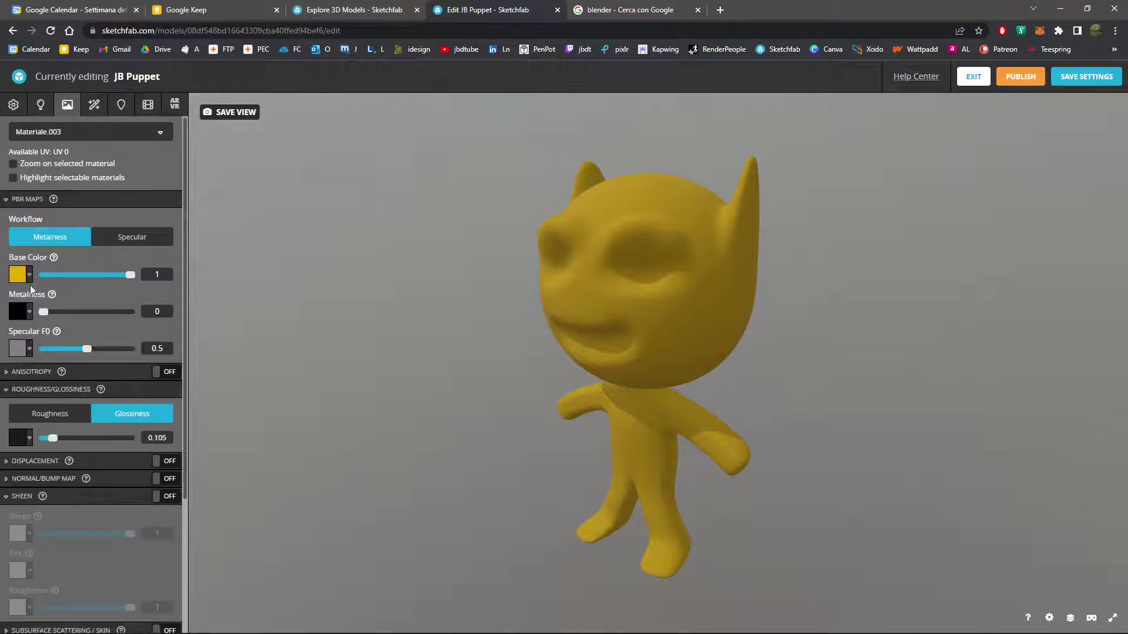
left_click_drag(43, 311, 68, 312)
left_click_drag(92, 349, 120, 349)
mouse_move(67, 312)
left_mouse_down()
mouse_move(139, 318)
mouse_move(62, 323)
left_mouse_up()
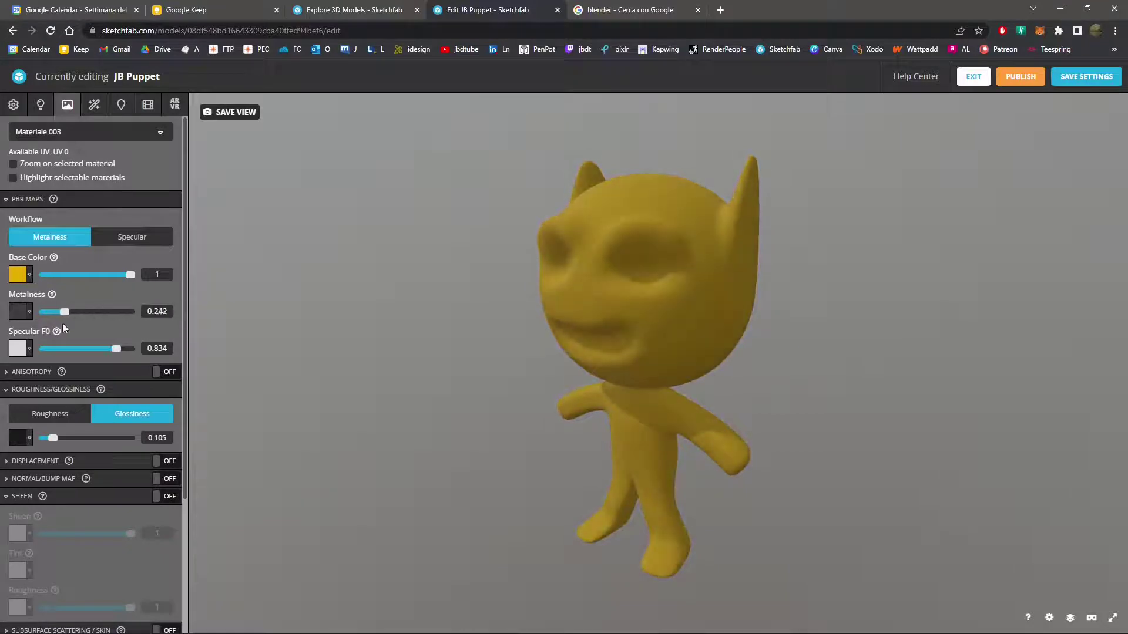
left_click(54, 415)
left_click_drag(55, 438, 63, 438)
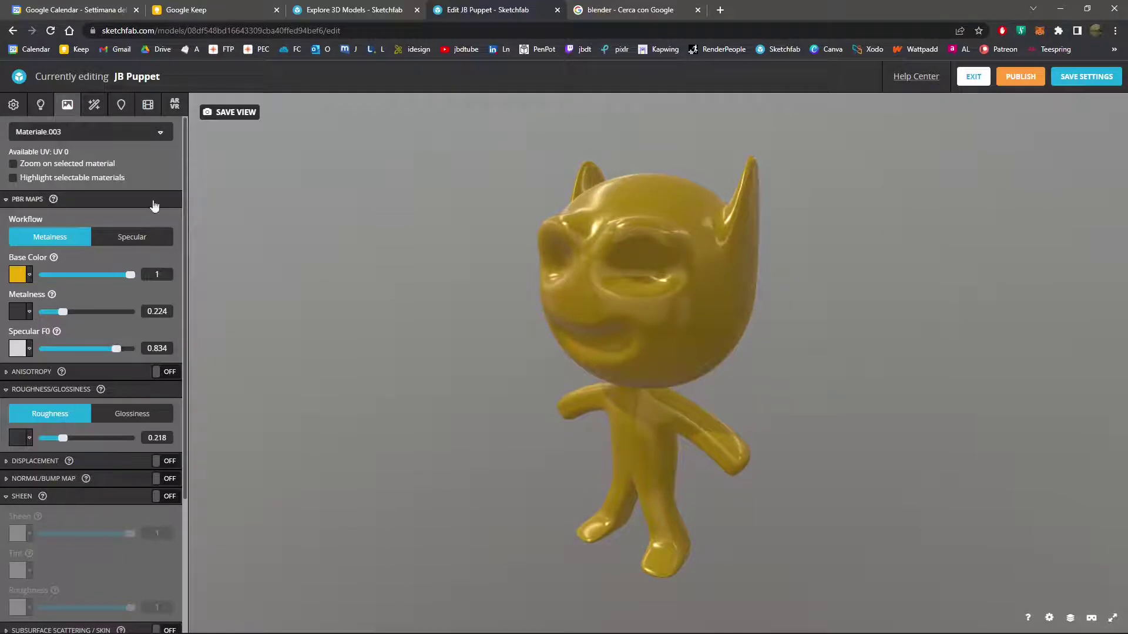
left_click(94, 105)
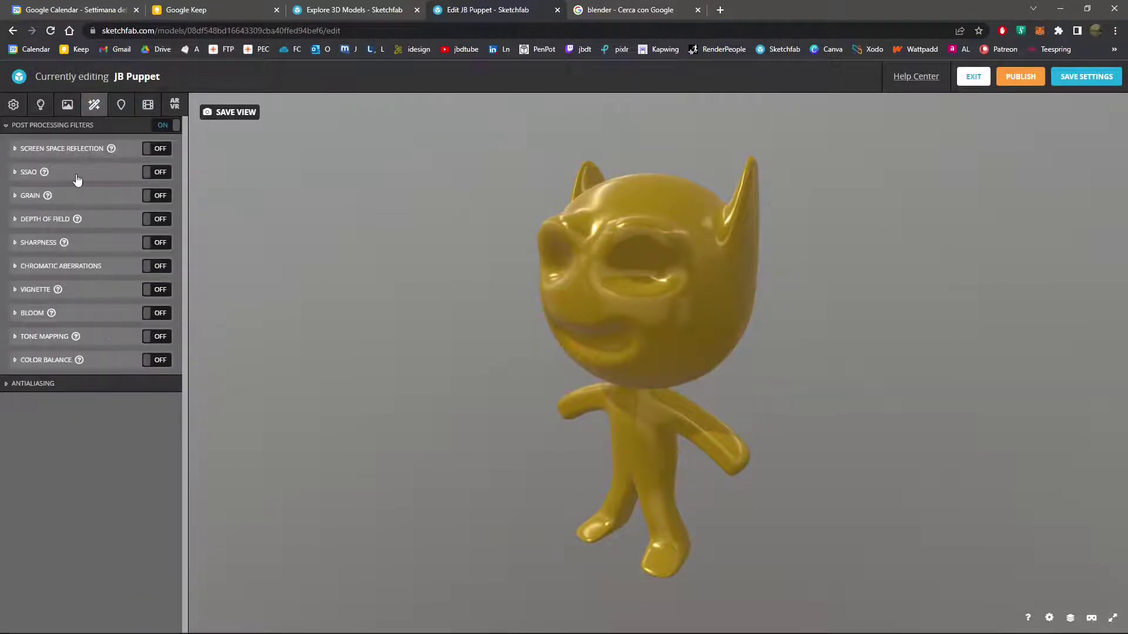
Step: Enable SSAO with radius 0.012, intensity 0.767 and bias 0.0014
left_click(120, 105)
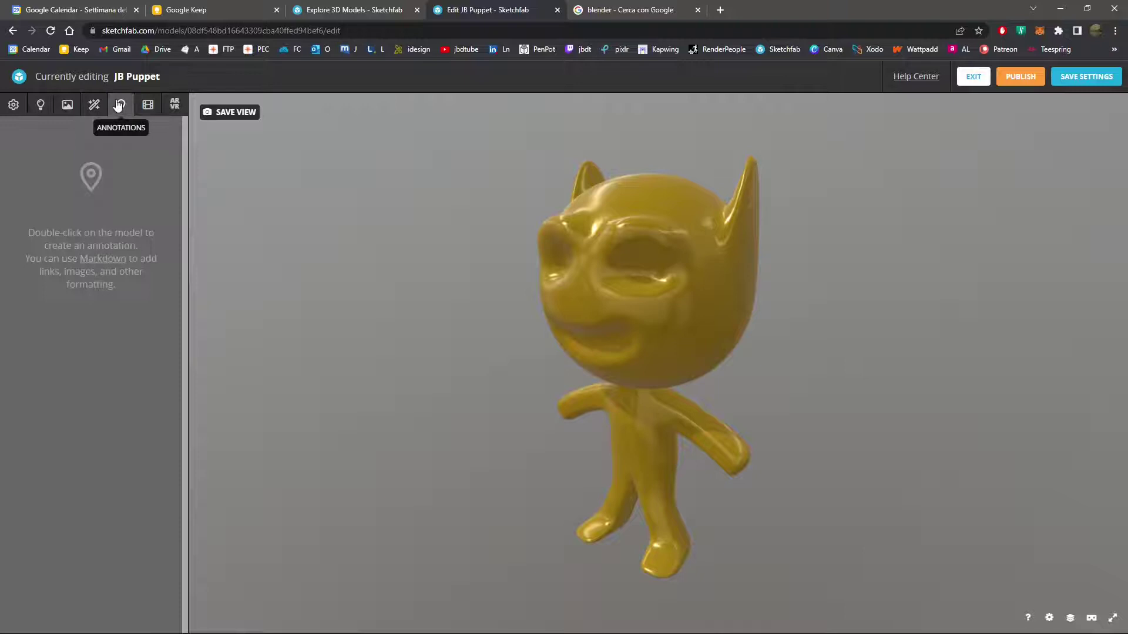
left_click(94, 106)
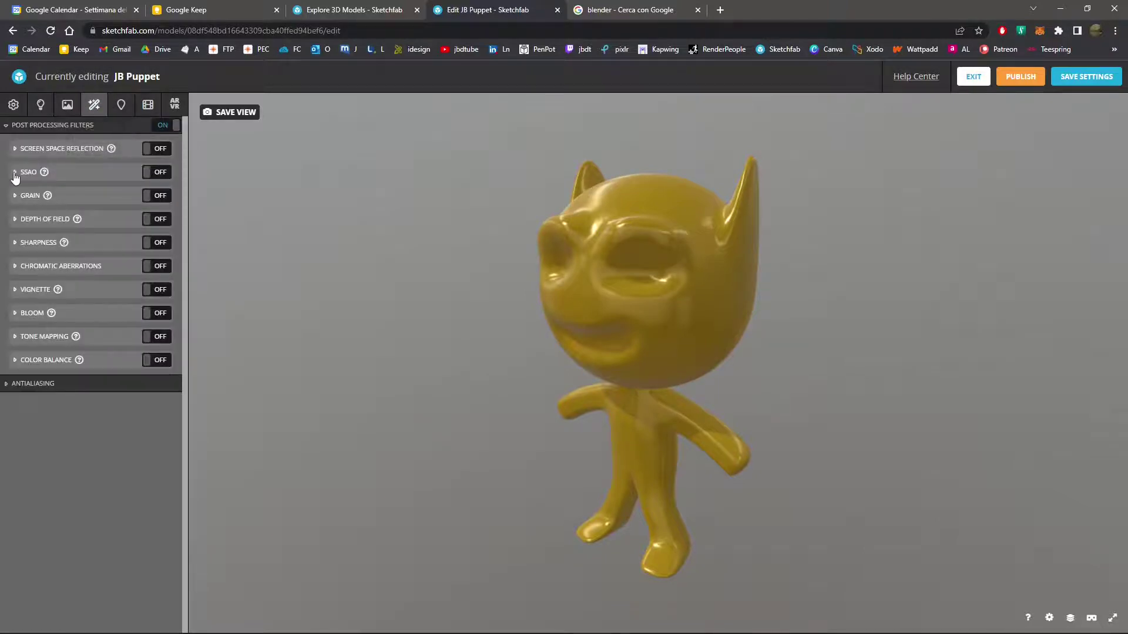
left_click(15, 175)
left_click(150, 176)
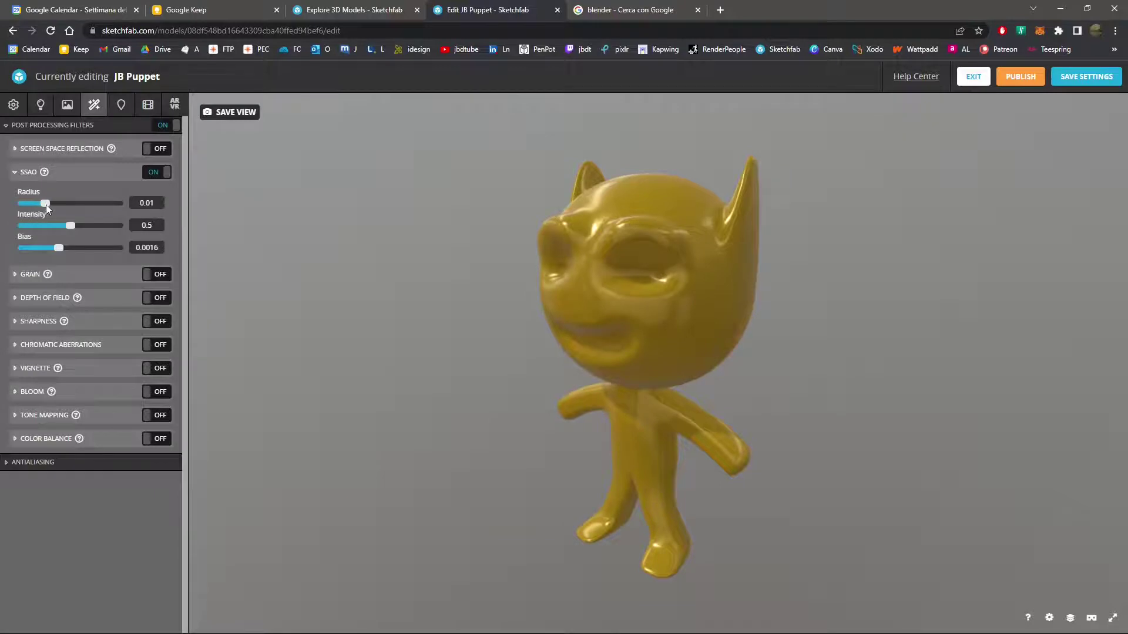
left_click_drag(46, 204, 55, 203)
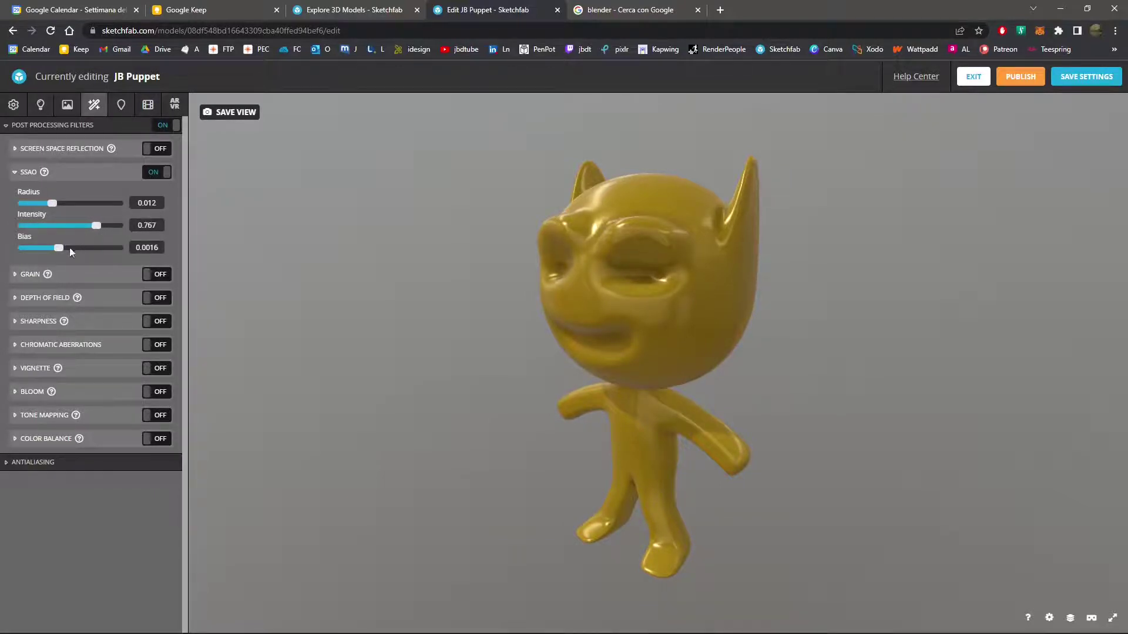
left_click_drag(42, 254, 52, 255)
Step: Turn on grain at 0.072 and switch bloom on
left_click(47, 275)
left_click(143, 277)
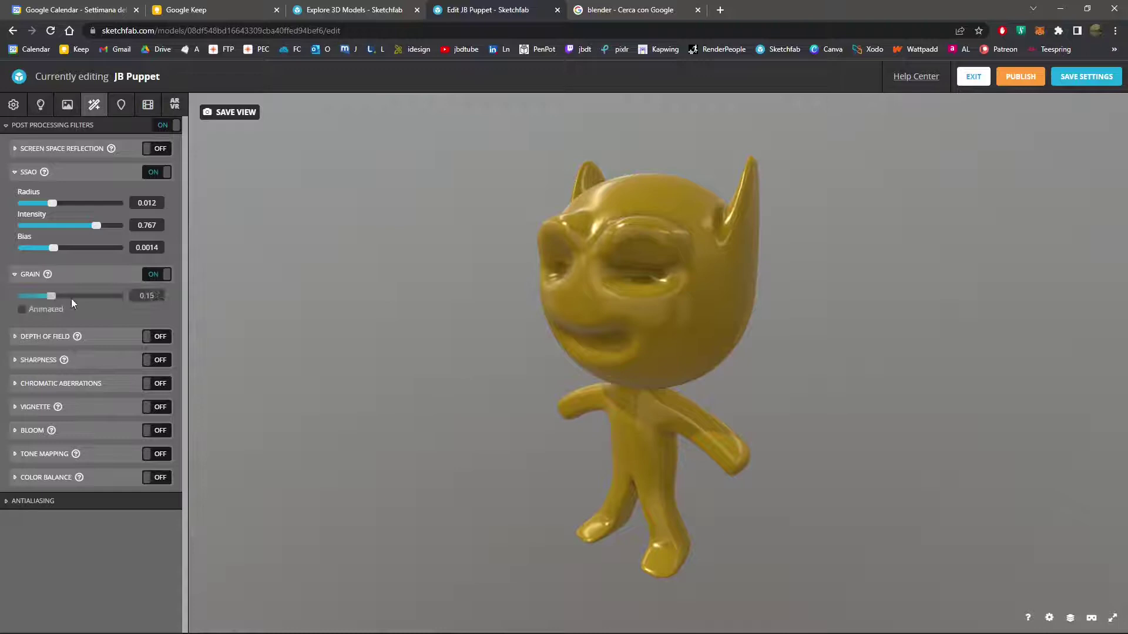
left_click_drag(70, 297, 37, 296)
left_click(16, 338)
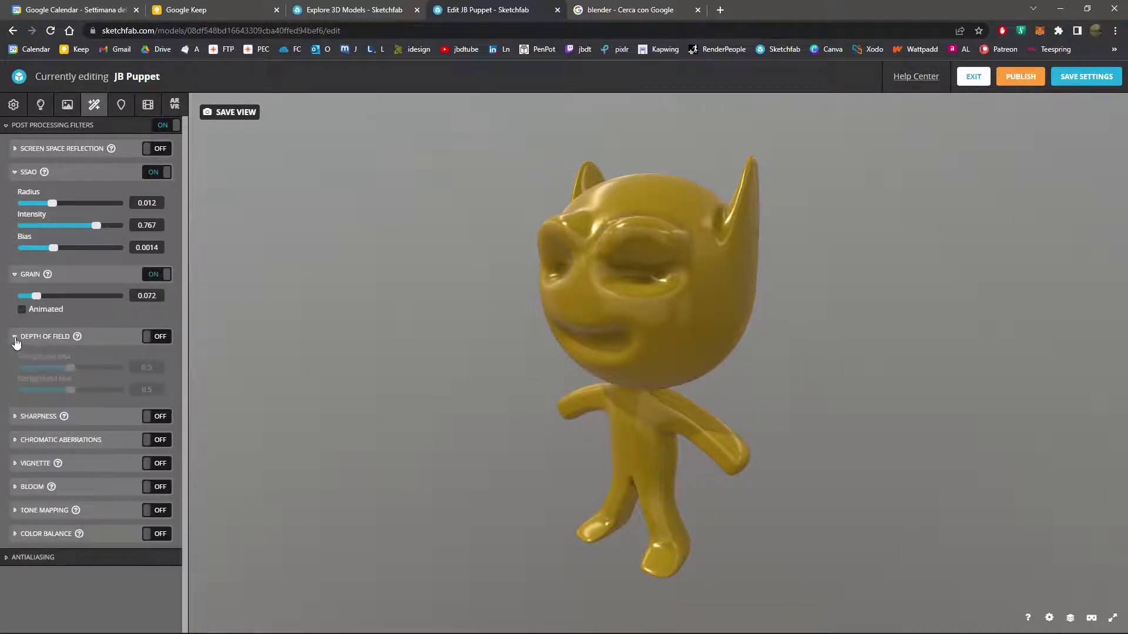
left_click(15, 338)
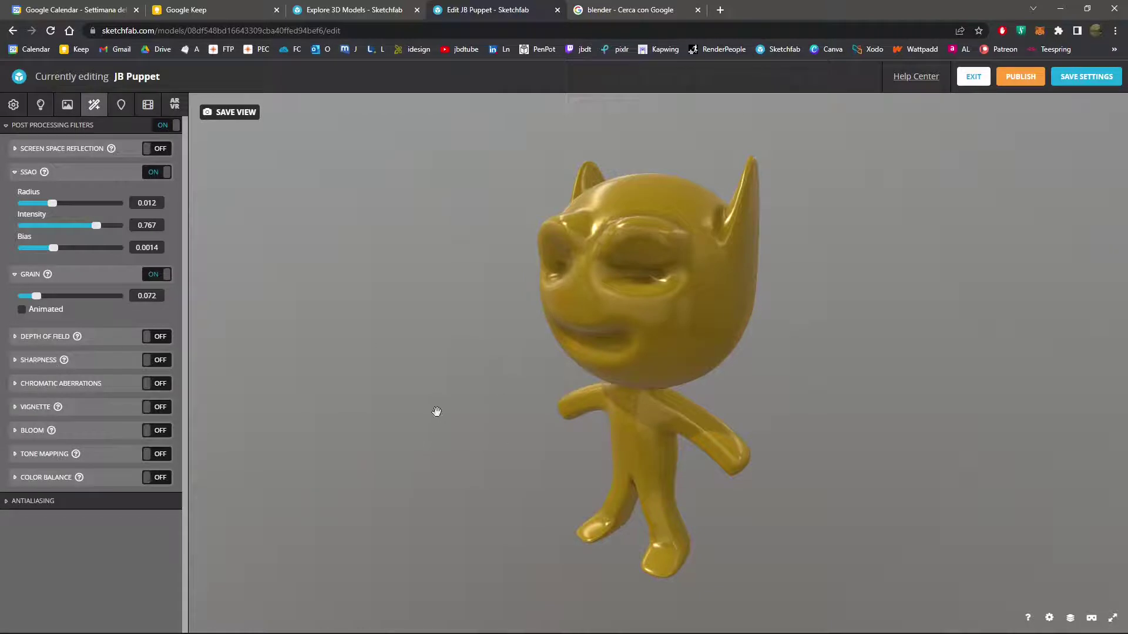
left_click(16, 432)
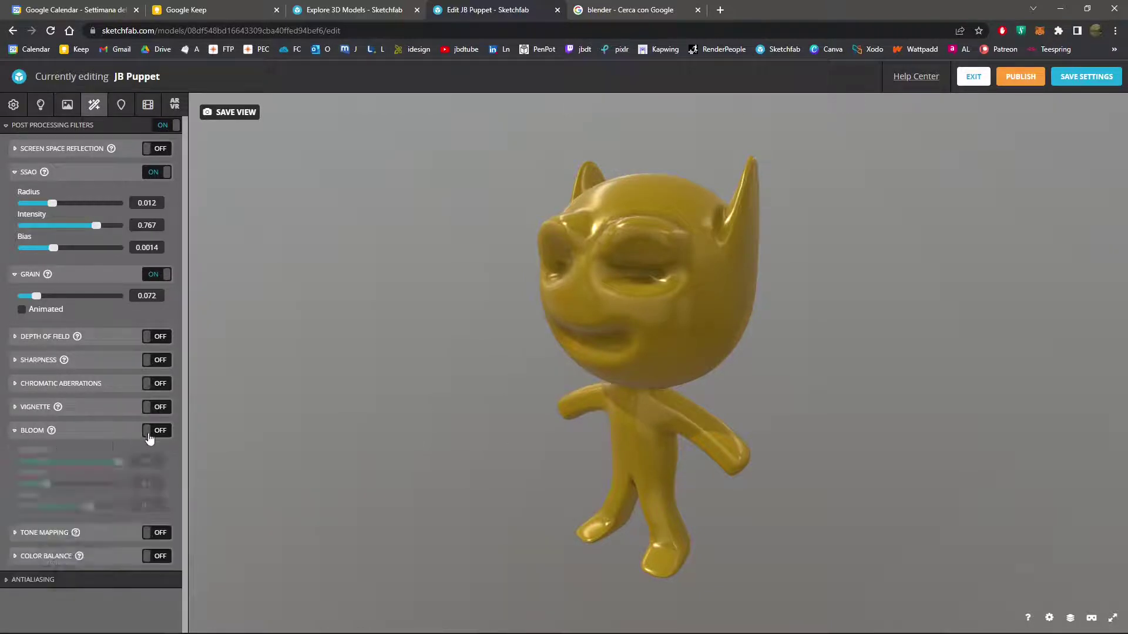
left_click(149, 434)
Step: Check the Annotations, Animation and VR tabs, then orbit the puppet from the Scene settings
mouse_move(75, 535)
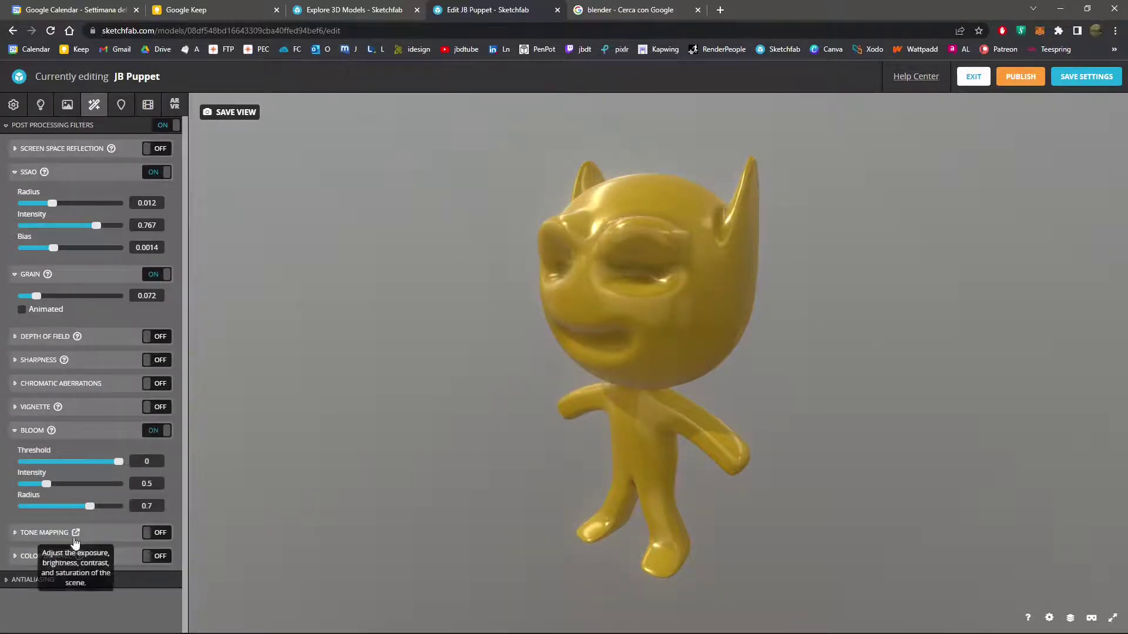
left_click(121, 104)
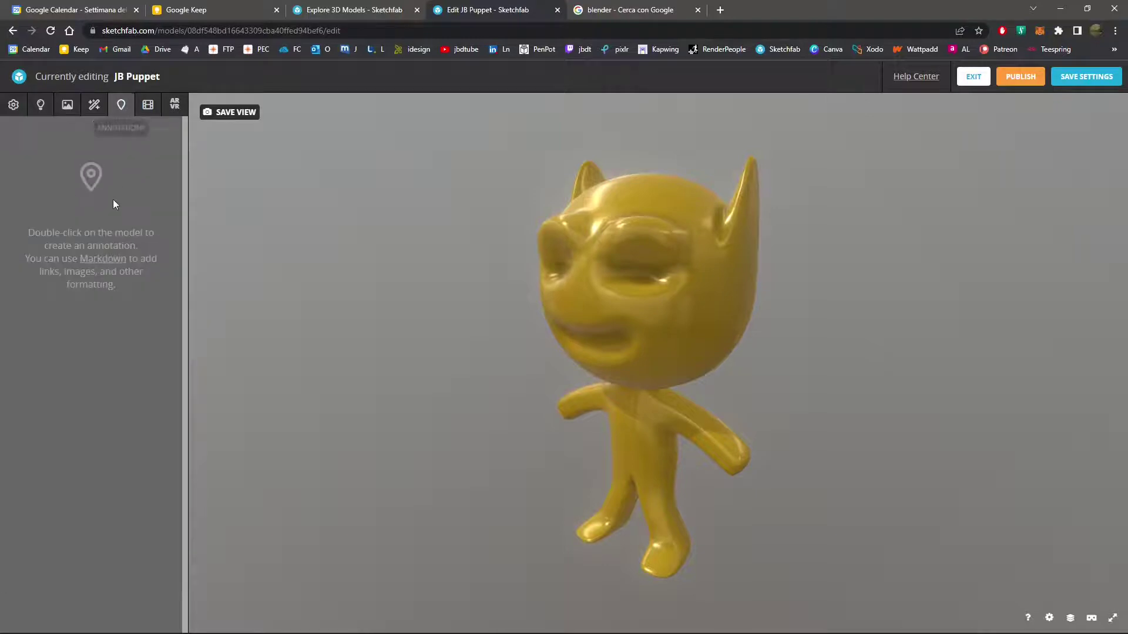
left_click(148, 105)
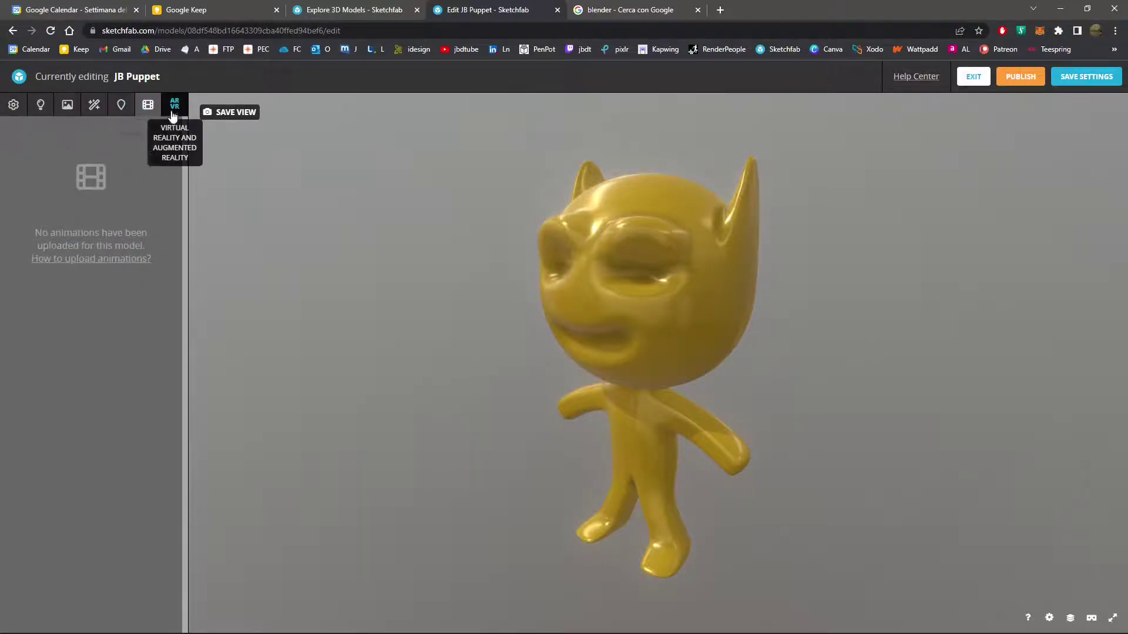
left_click(174, 105)
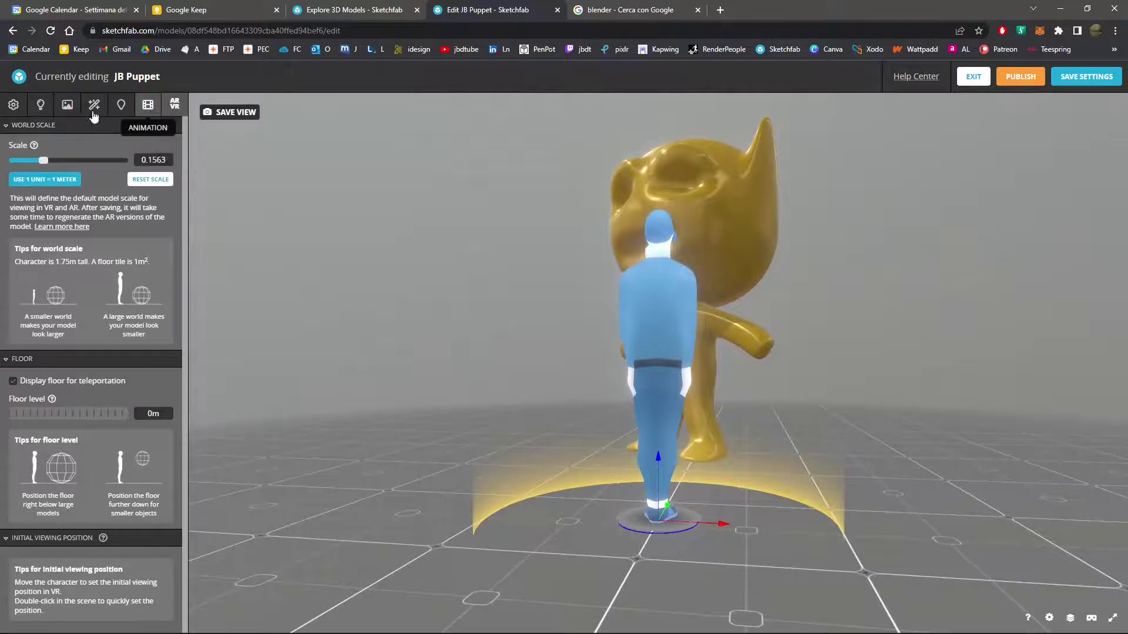
left_click(11, 109)
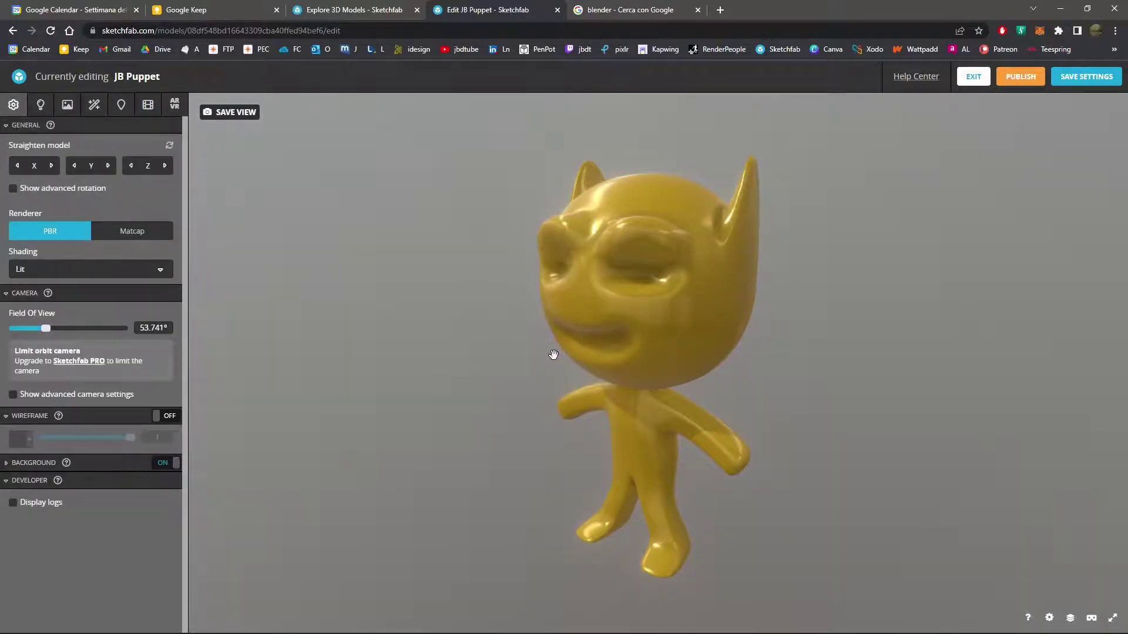
left_click_drag(679, 352, 770, 158)
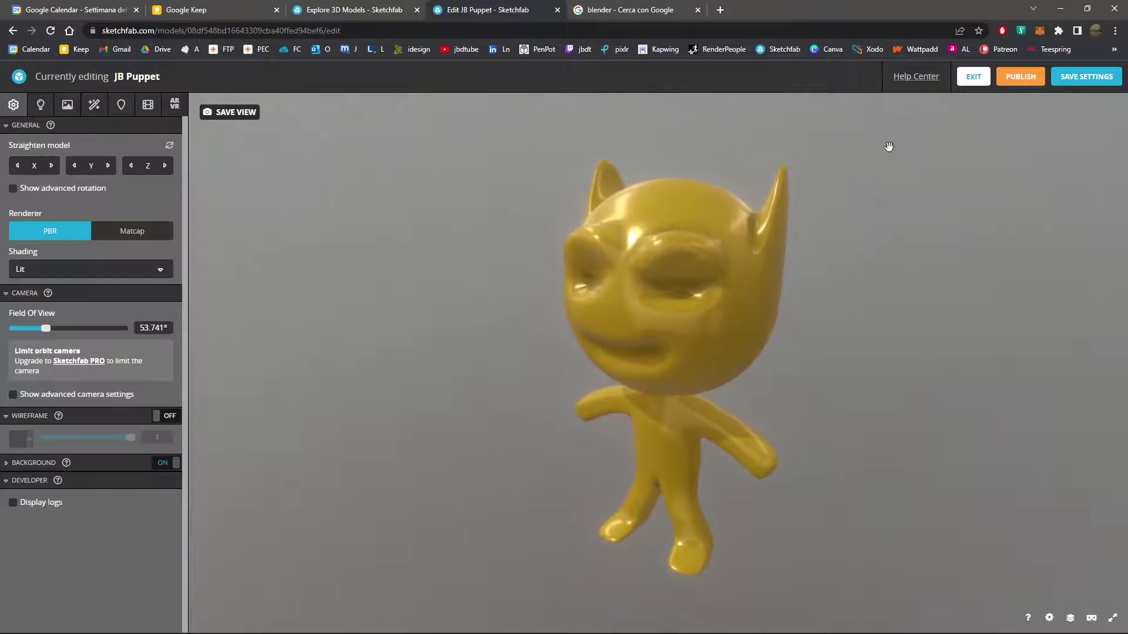
Step: Save the 3D settings and publish JB Puppet
left_click(1059, 80)
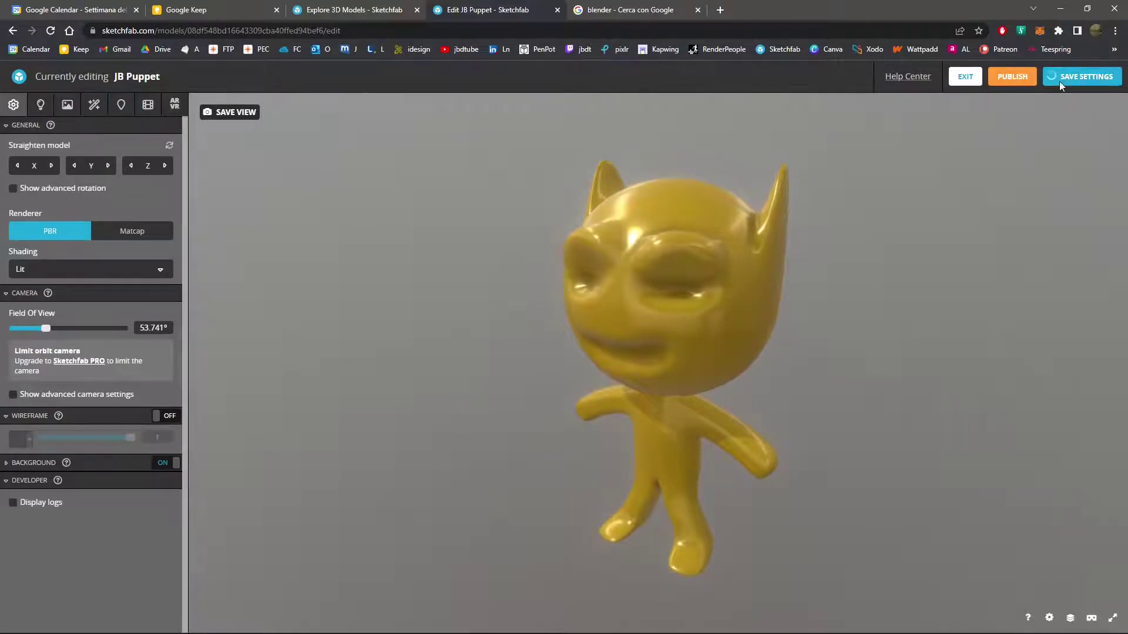
left_click(1001, 82)
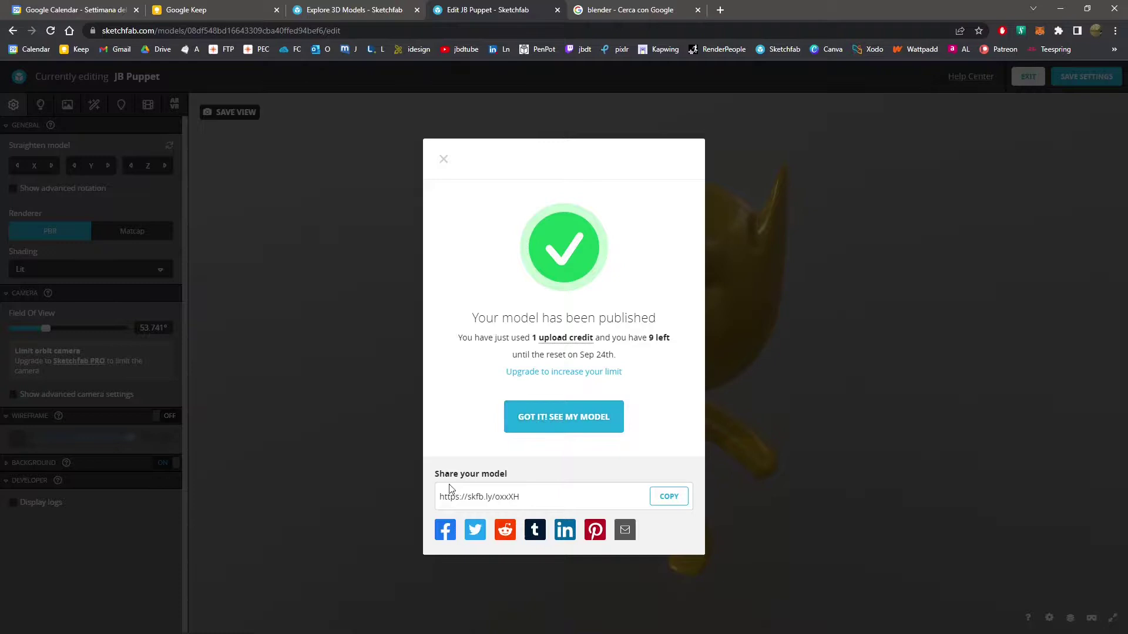
Step: Dismiss the confirmation to show the JB Puppet model page, then snap the browser to the right half
left_click(558, 418)
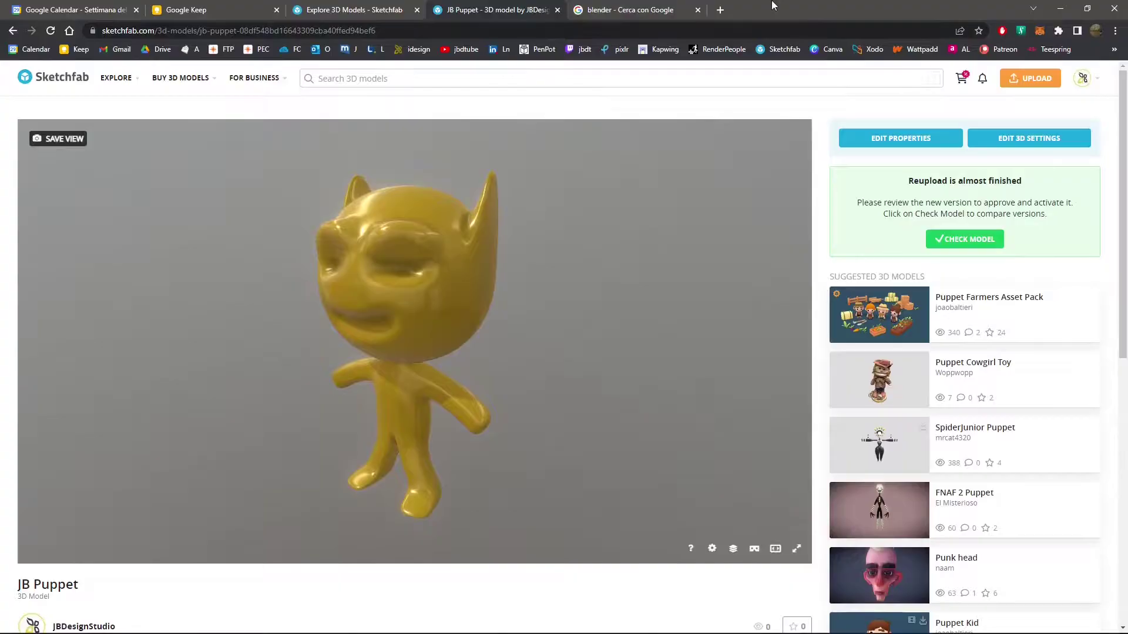
key("super+Right")
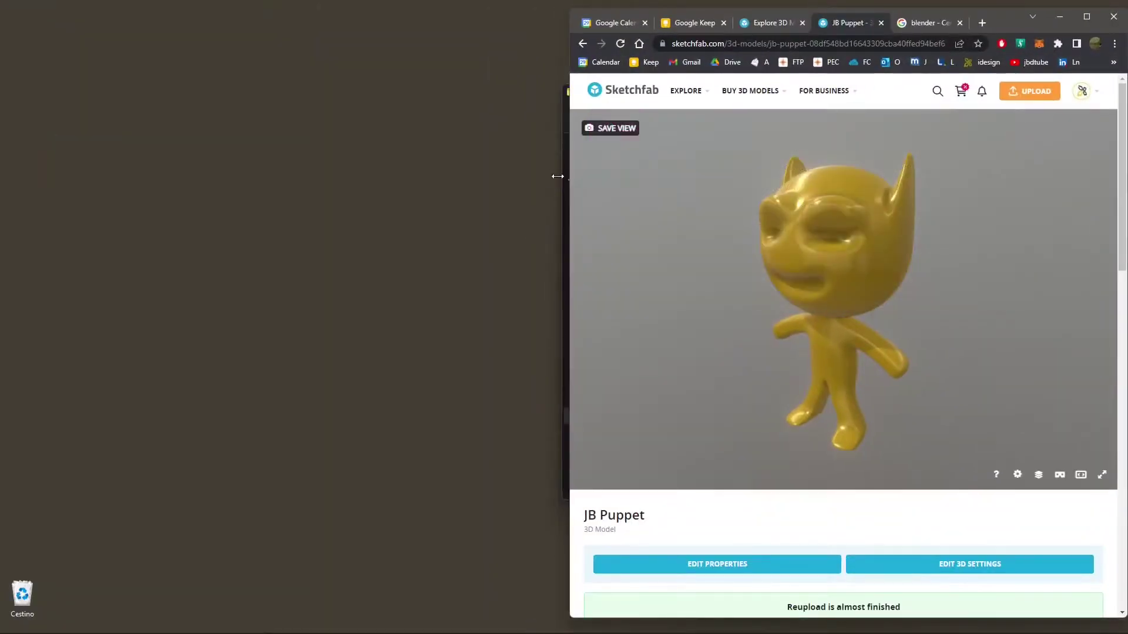
Step: Move the File Explorer window showing the WORKS FBX folder to the left half of the screen
left_click(560, 175)
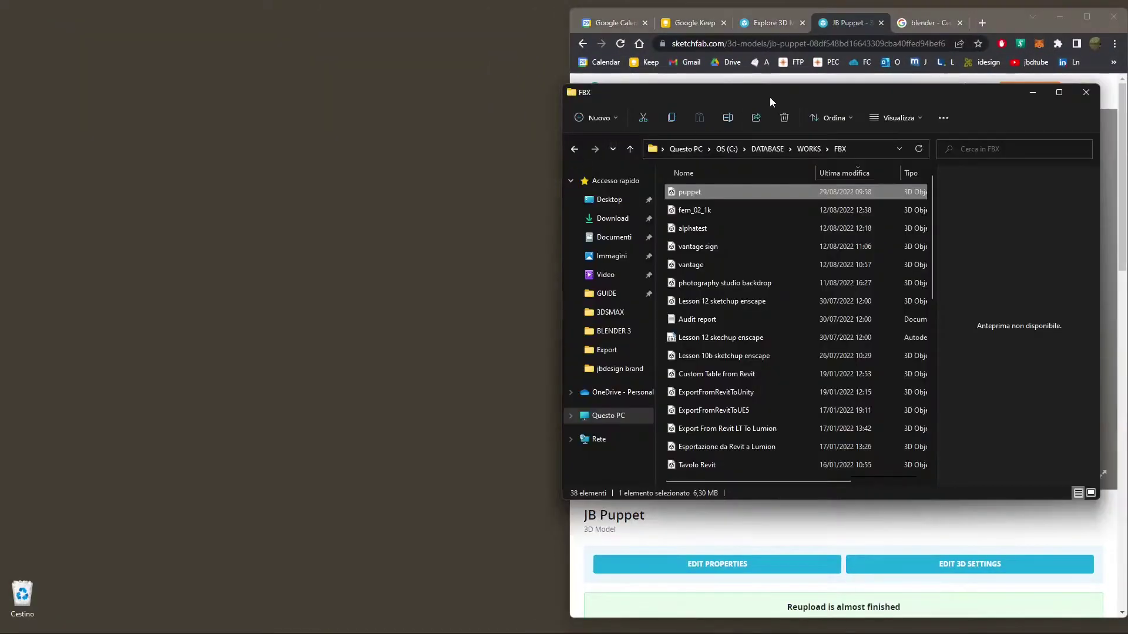
left_click_drag(769, 97, 262, 113)
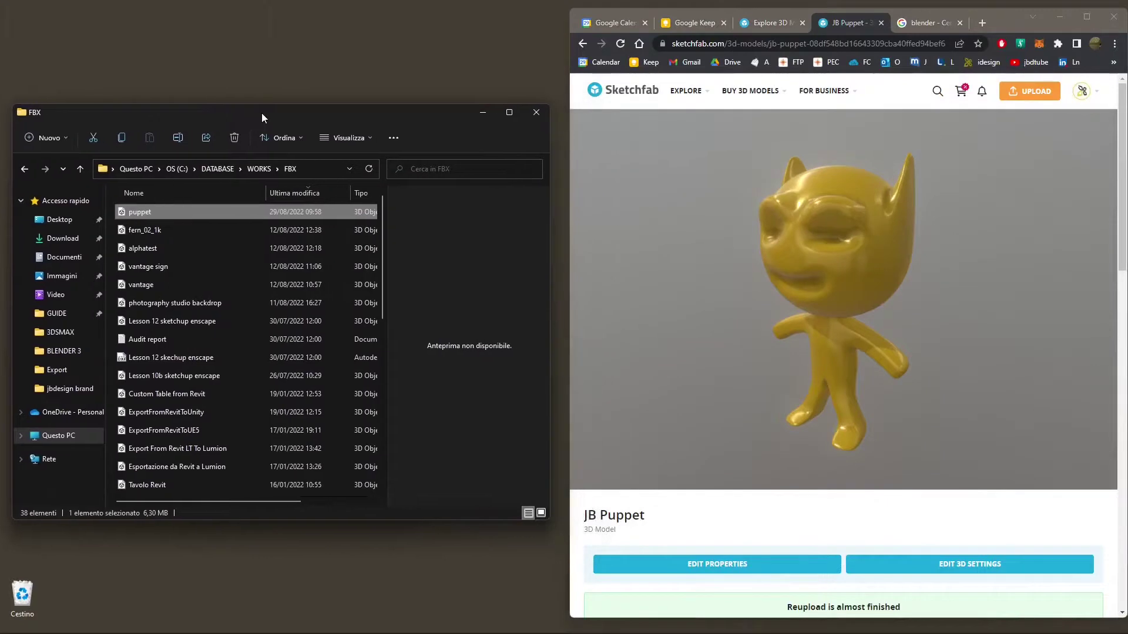